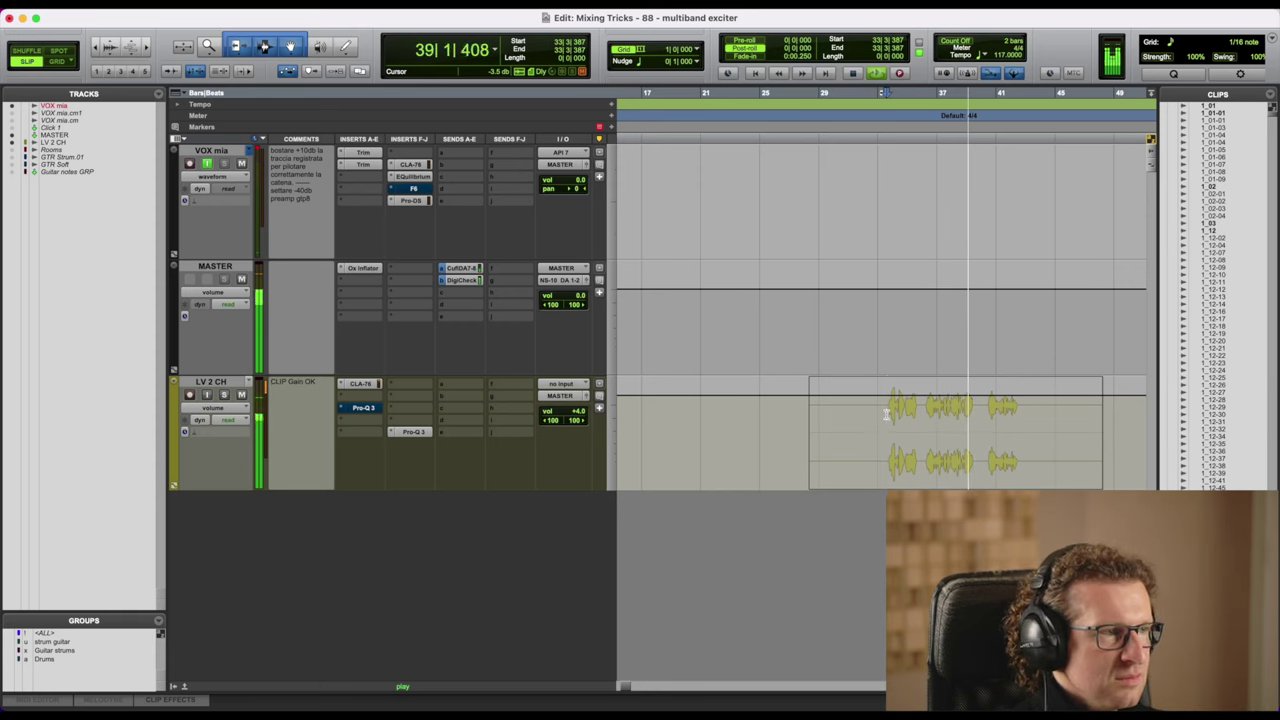
Stop playback and review the high-pass and bypassed high-shelf curves in the two Pro-Q 3 inserts on the LV 2 CH track.
key(space)
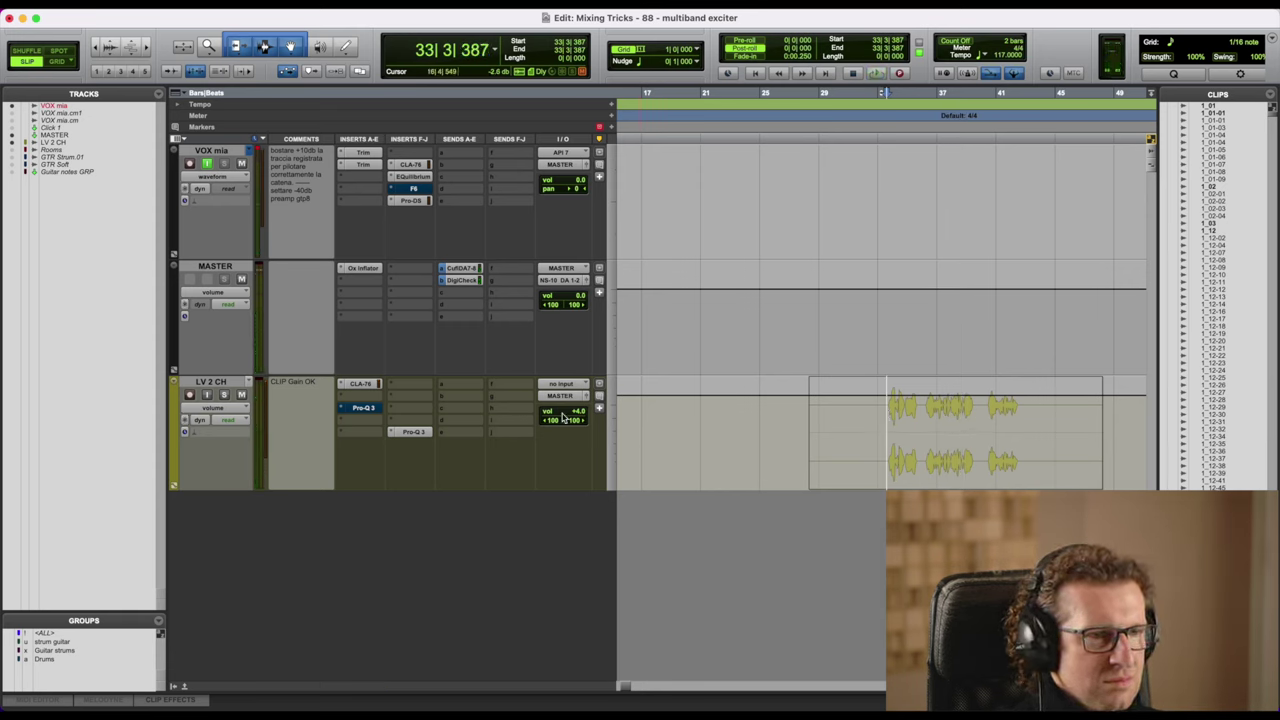
click(362, 384)
click(412, 432)
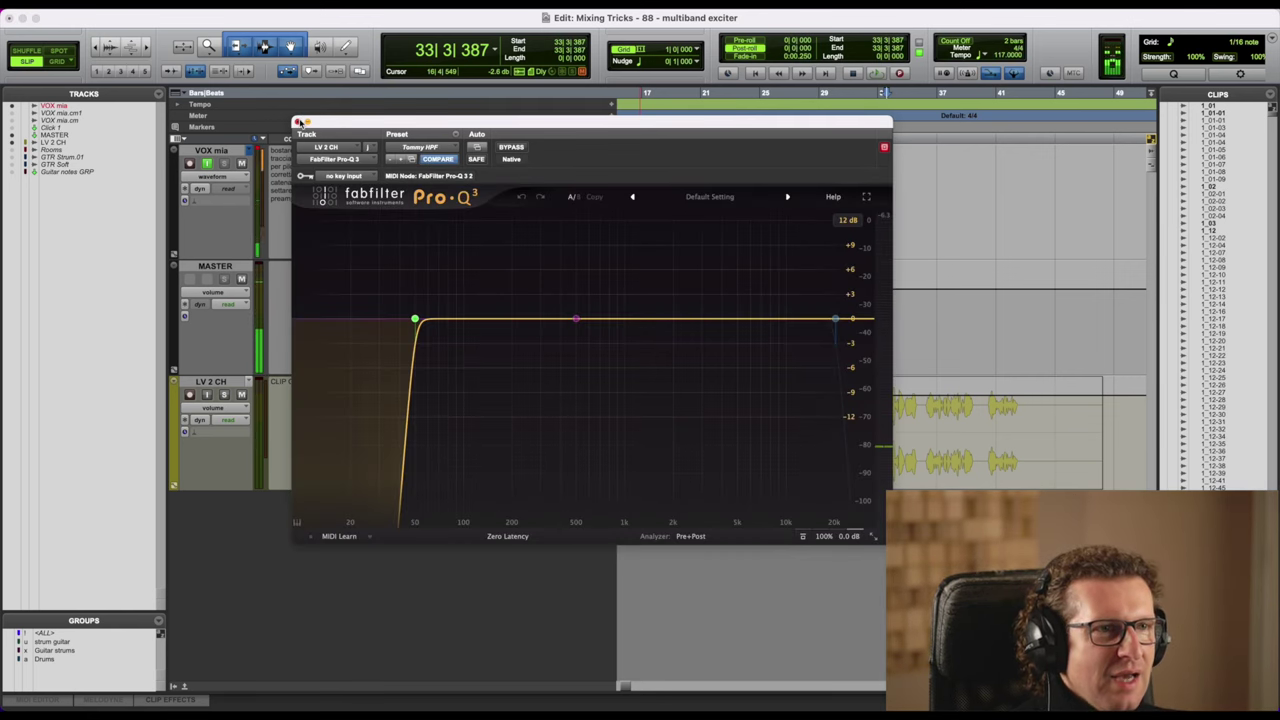
click(298, 122)
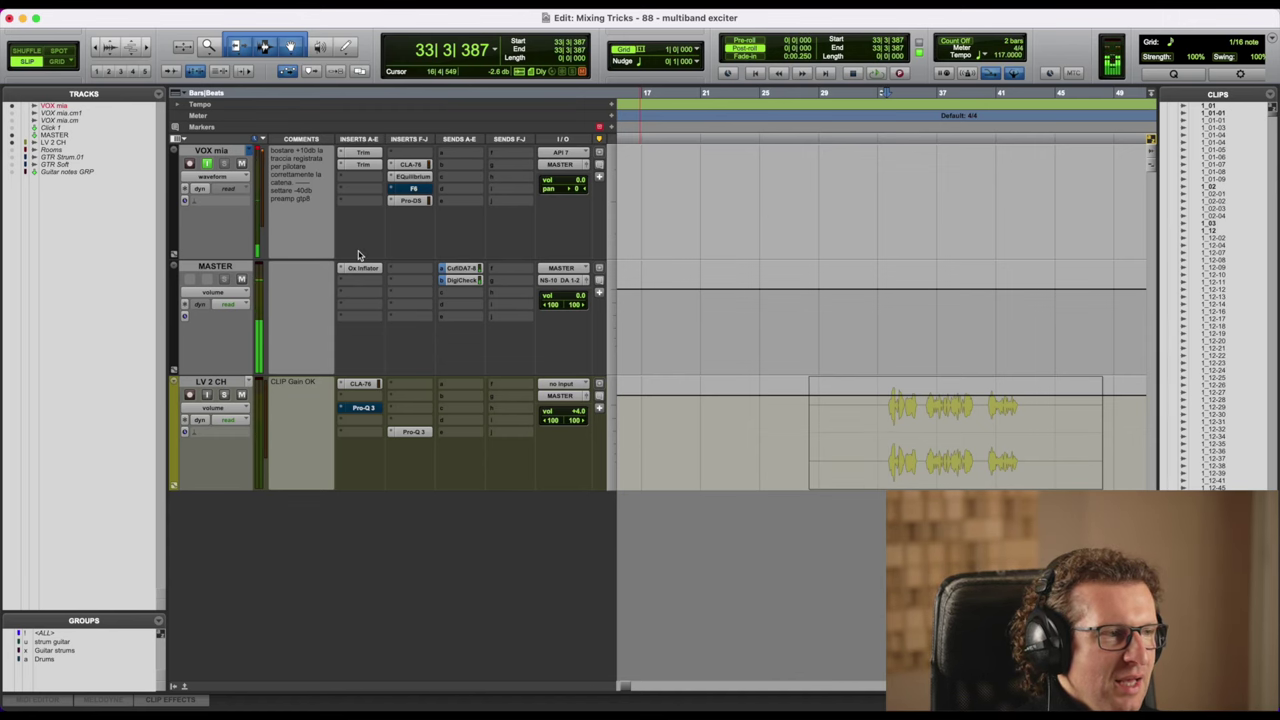
click(363, 408)
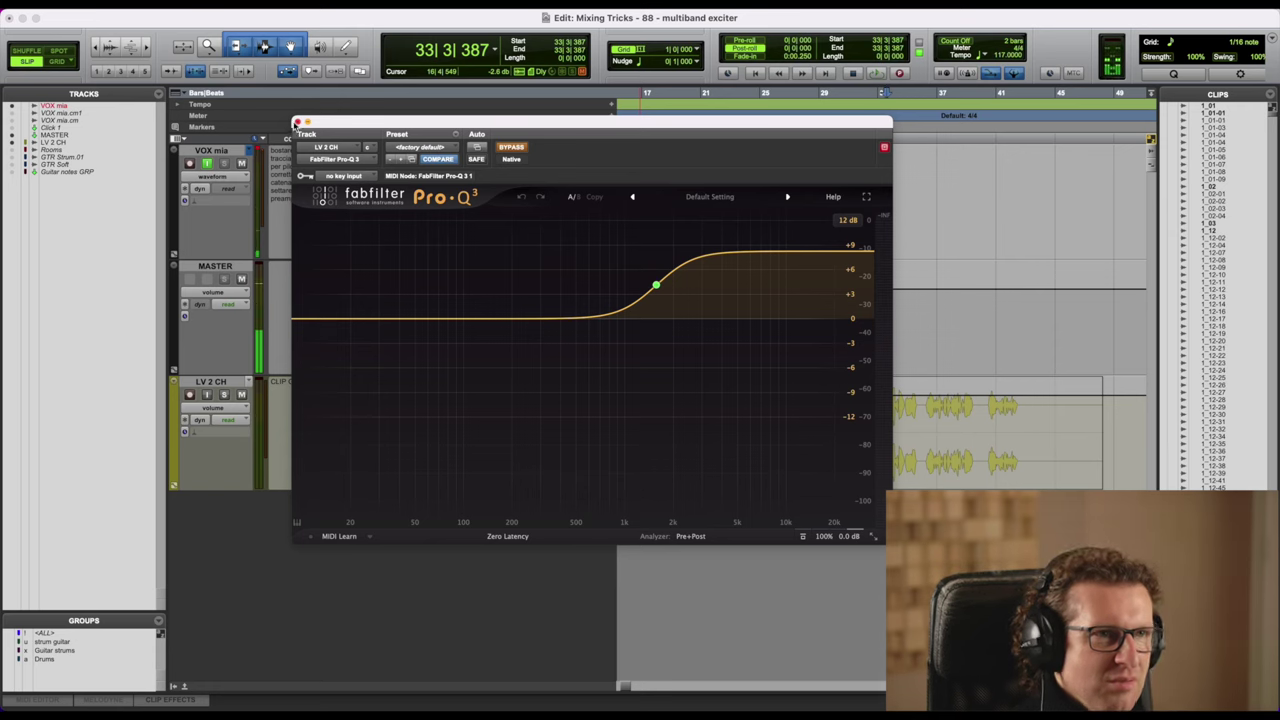
click(297, 122)
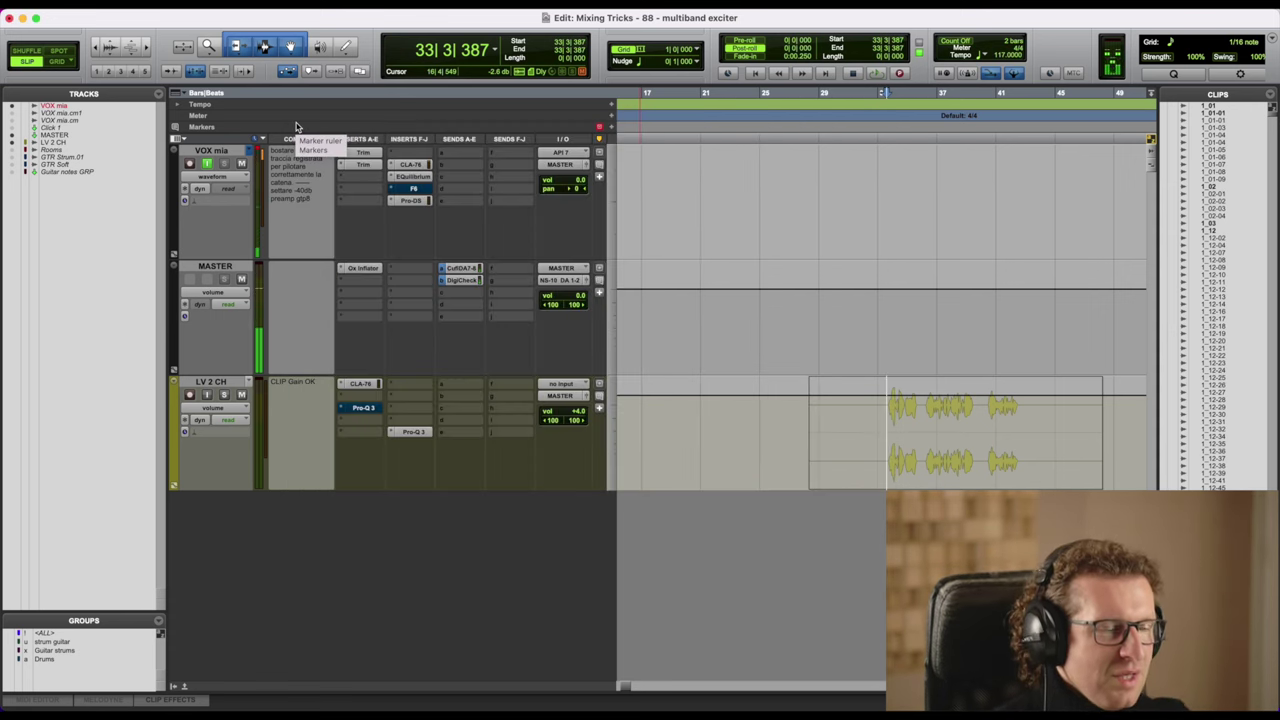
Add FabFilter Saturn 2 (stereo) to insert slot E of the LV 2 CH track and load its Tommy DRIVE 1 preset.
click(360, 432)
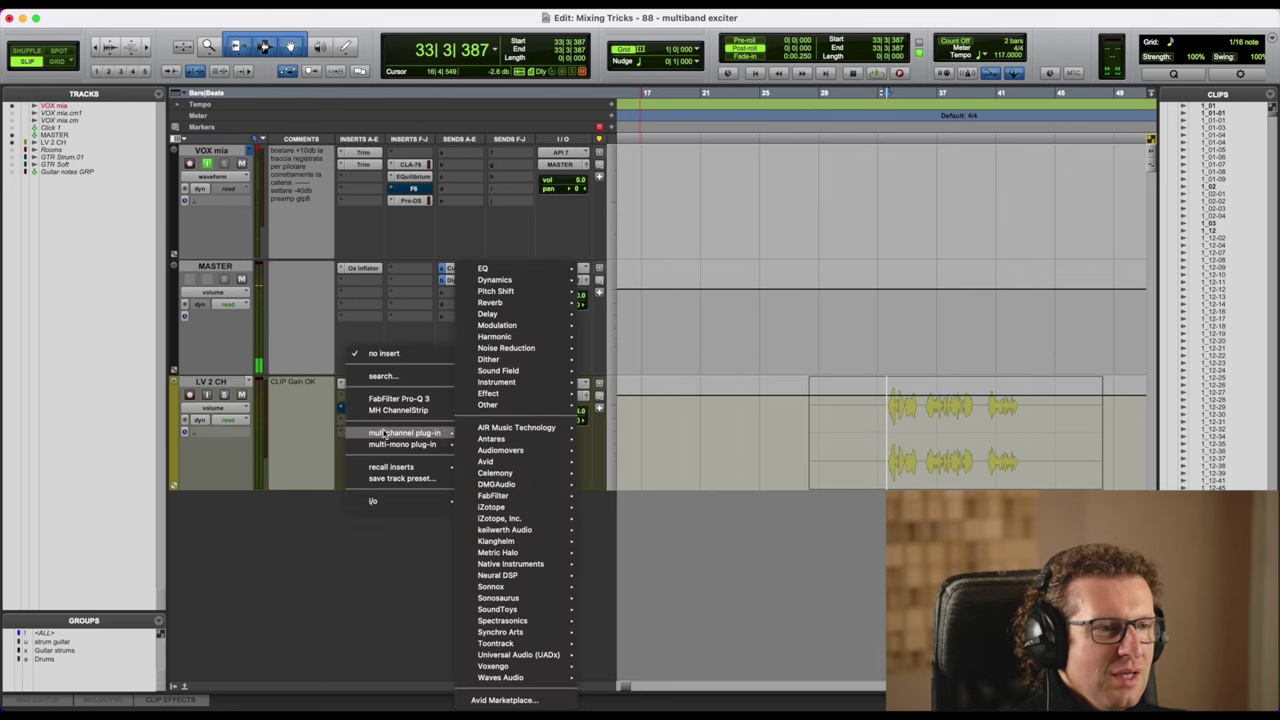
mouse_move(449, 433)
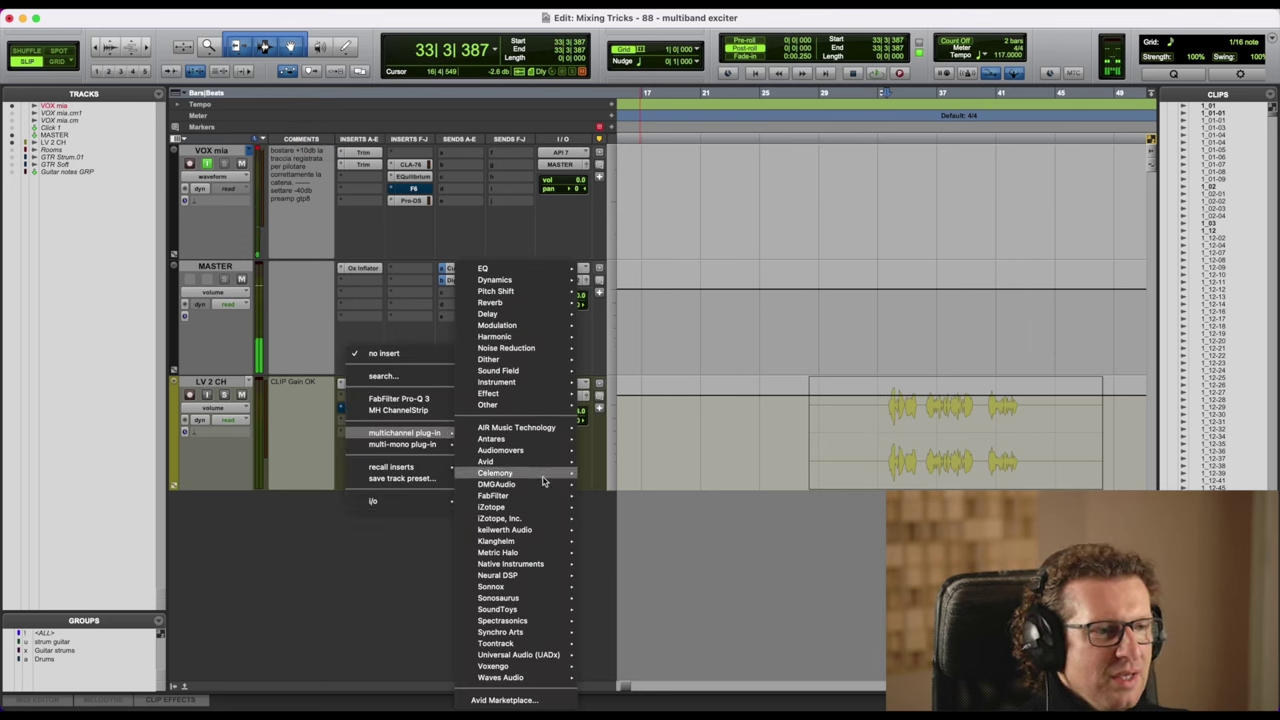
mouse_move(543, 482)
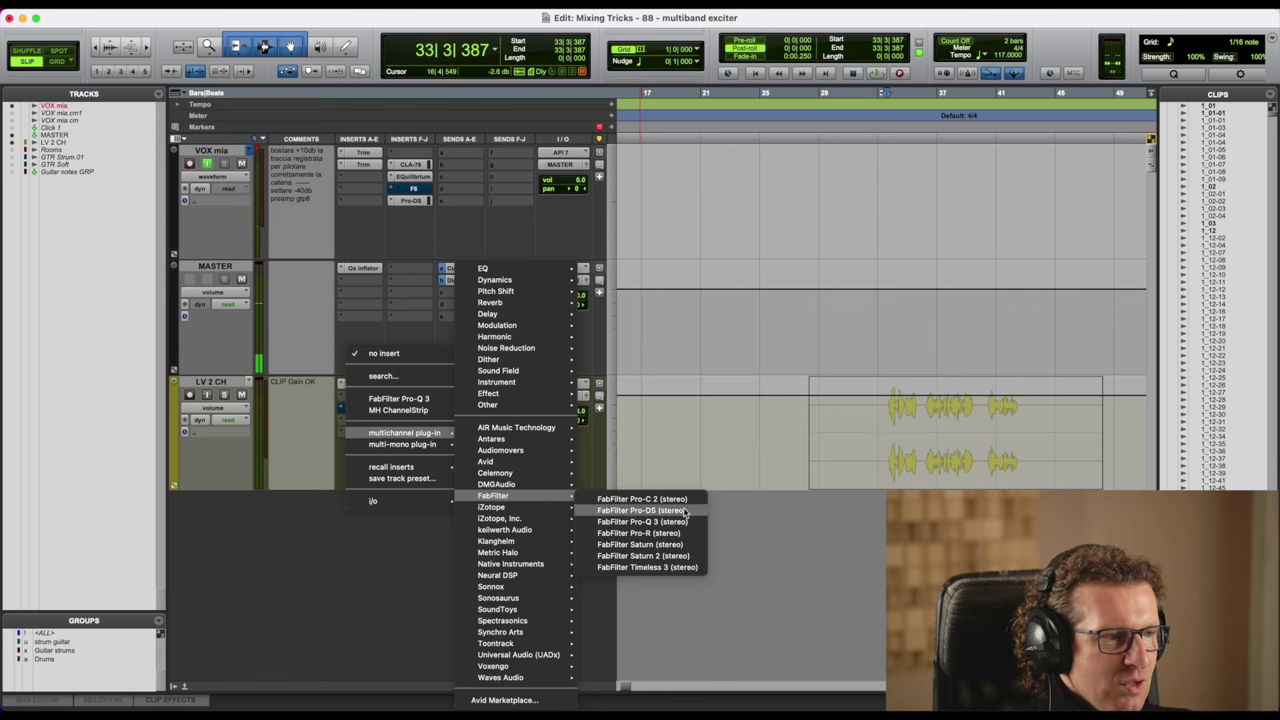
click(683, 556)
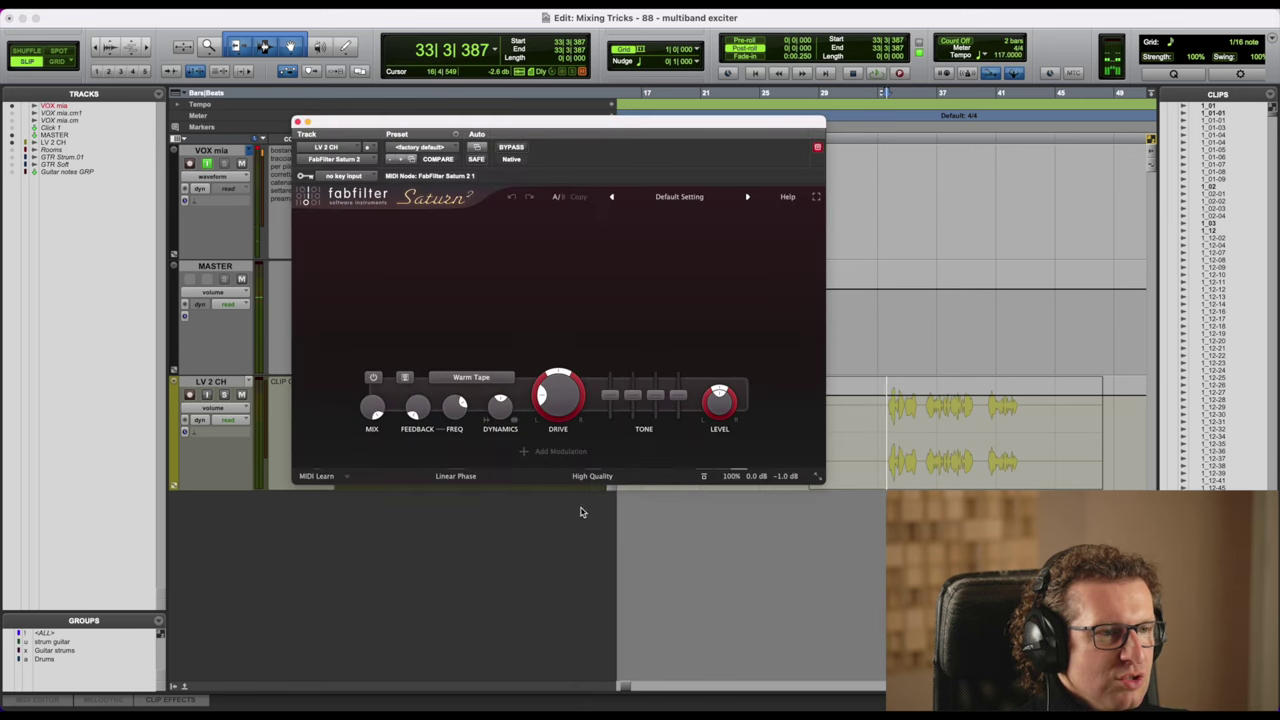
click(421, 146)
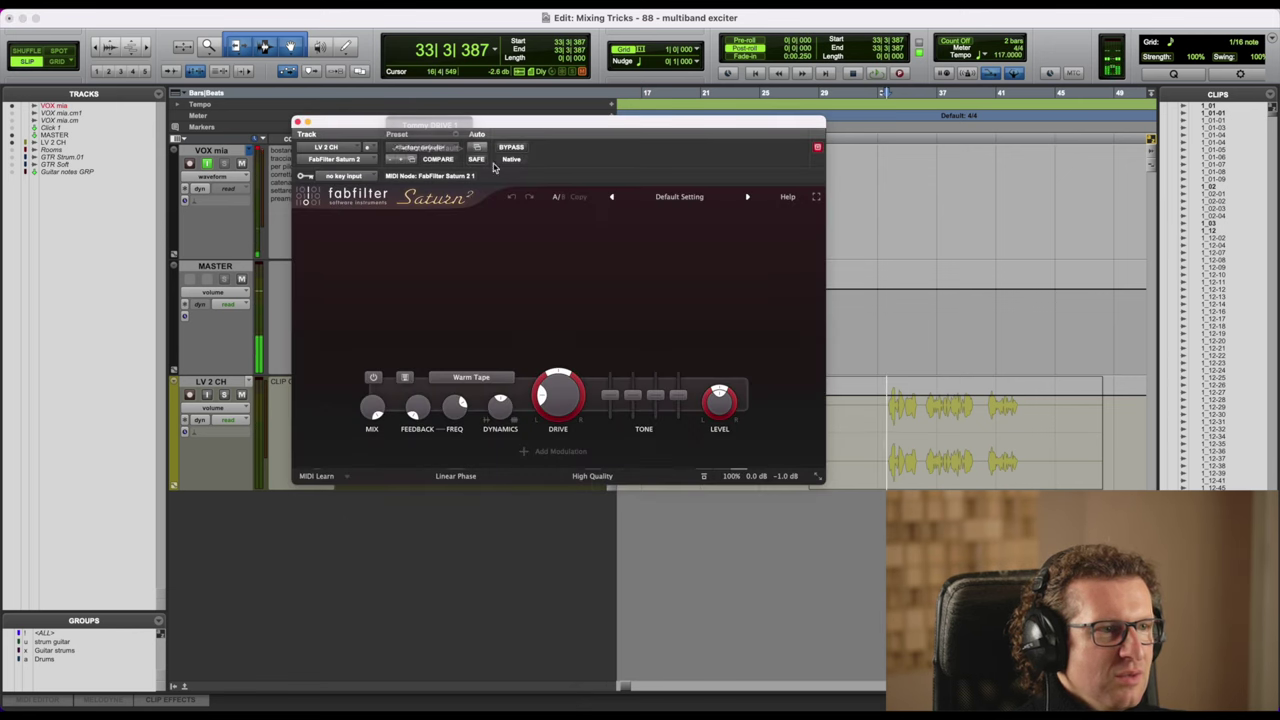
Raise Saturn 2's band crossover frequency so the saturated band covers only the highest frequencies, and bypass the plug-in.
drag(724, 338, 762, 338)
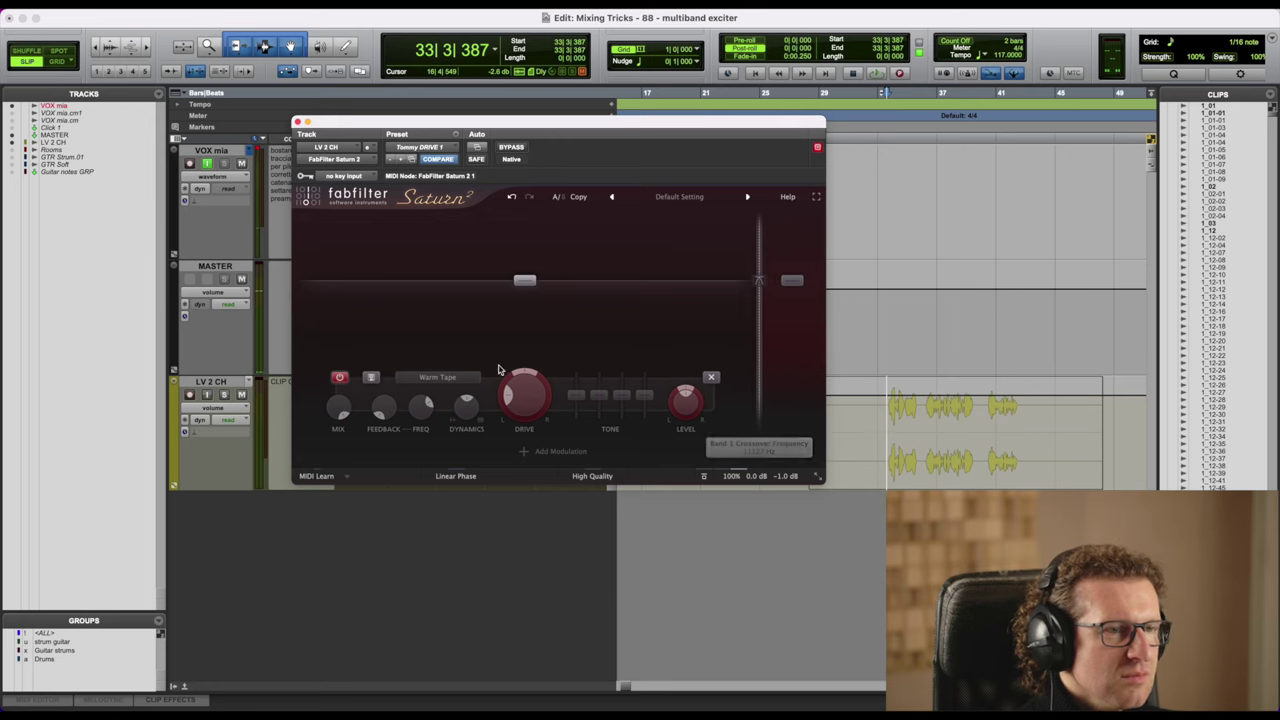
click(786, 343)
click(297, 121)
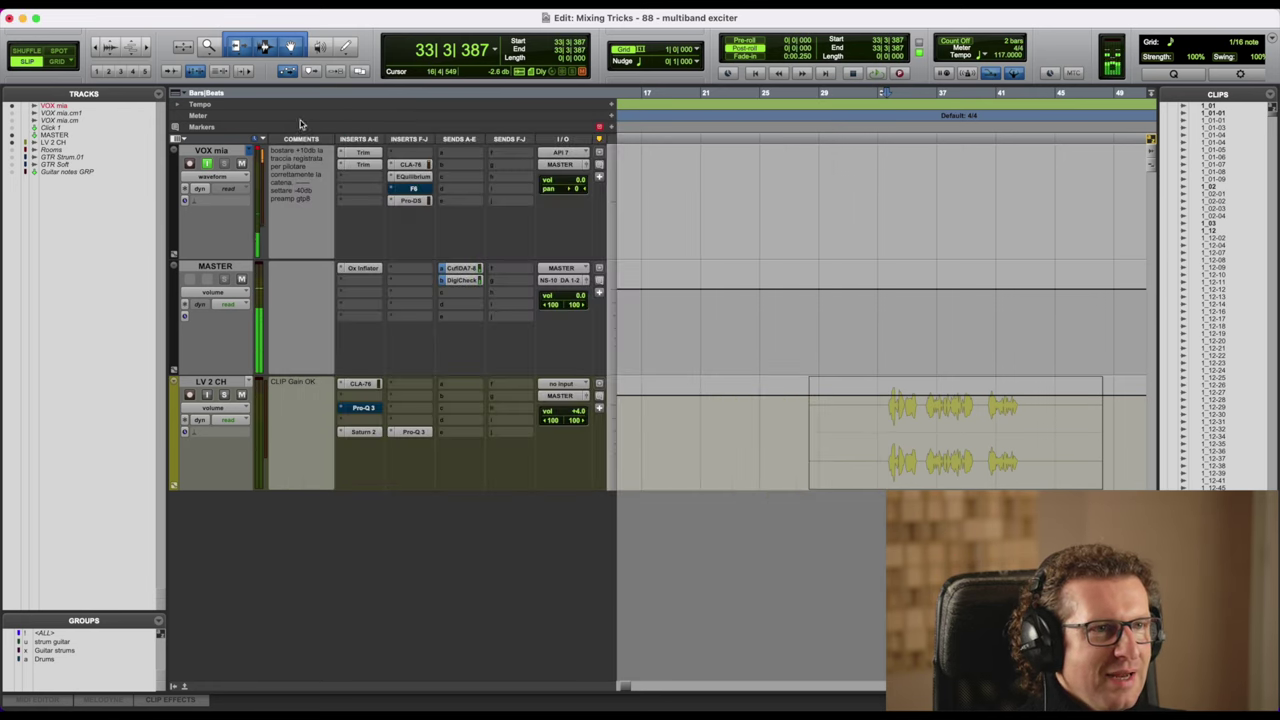
click(370, 436)
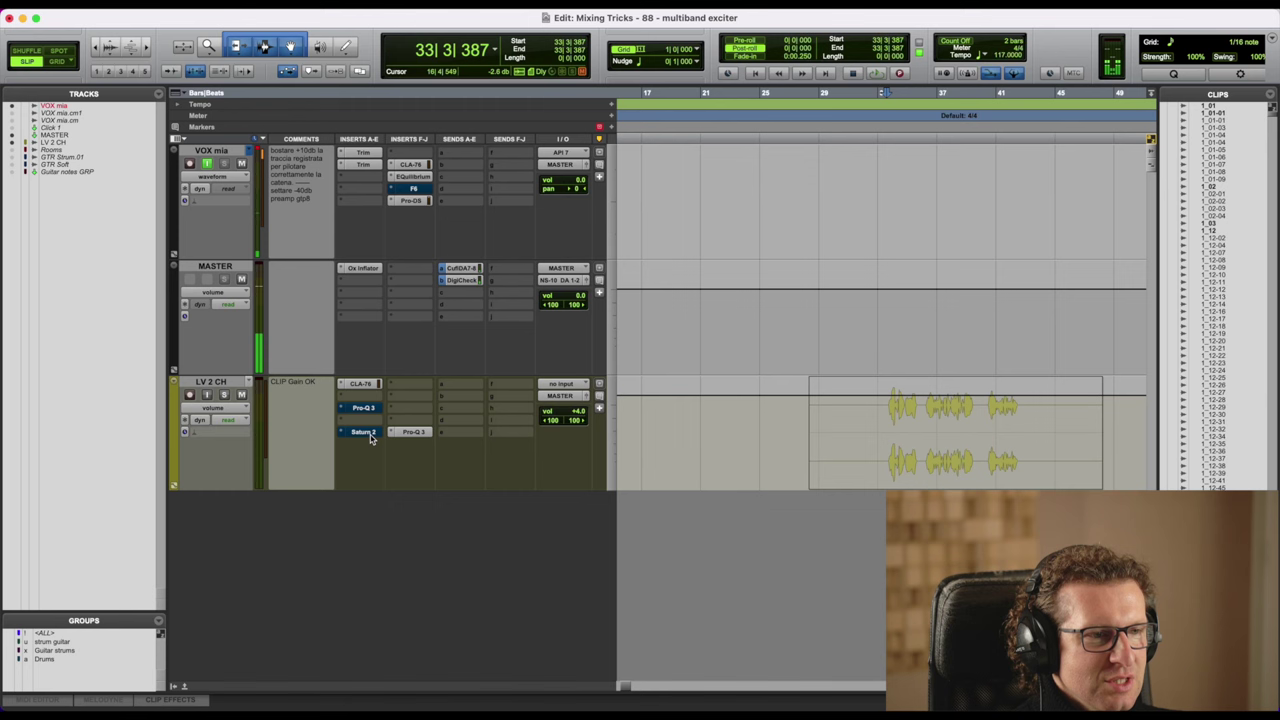
Add iZotope Ozone 10 (stereo) to insert slot H of the LV 2 CH track, ahead of the final Pro-Q 3.
click(412, 407)
mouse_move(470, 408)
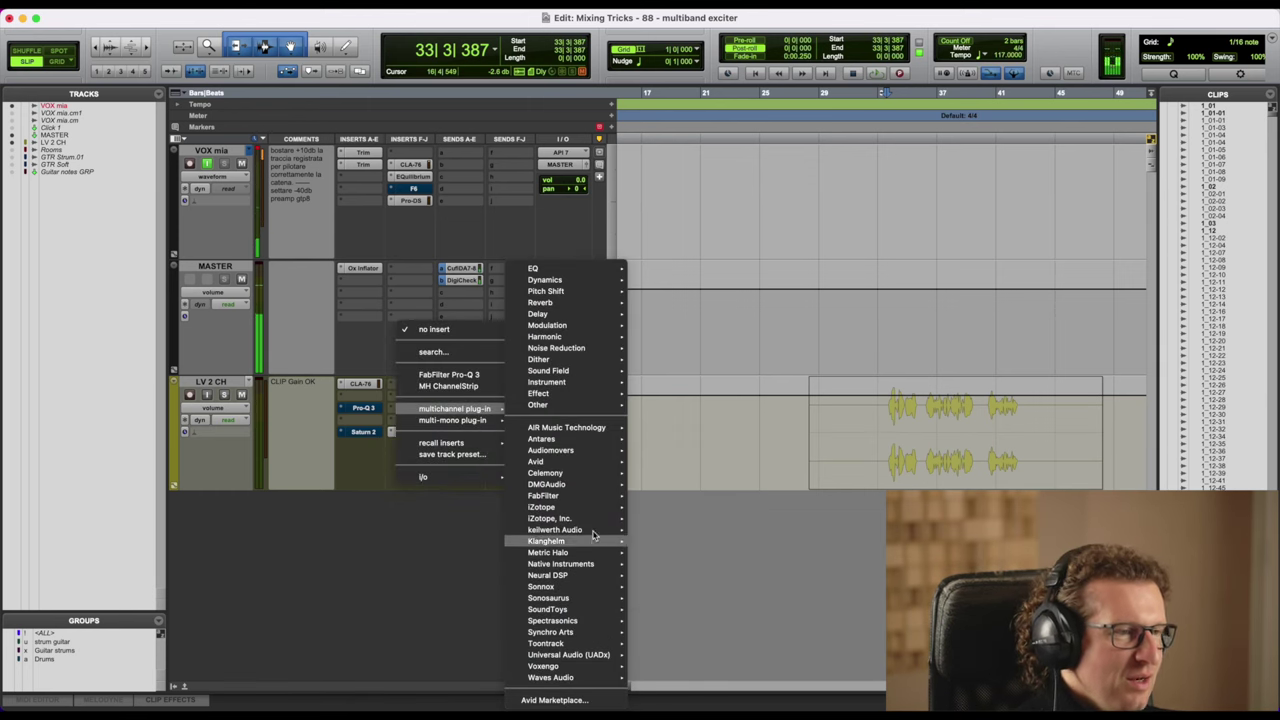
mouse_move(607, 507)
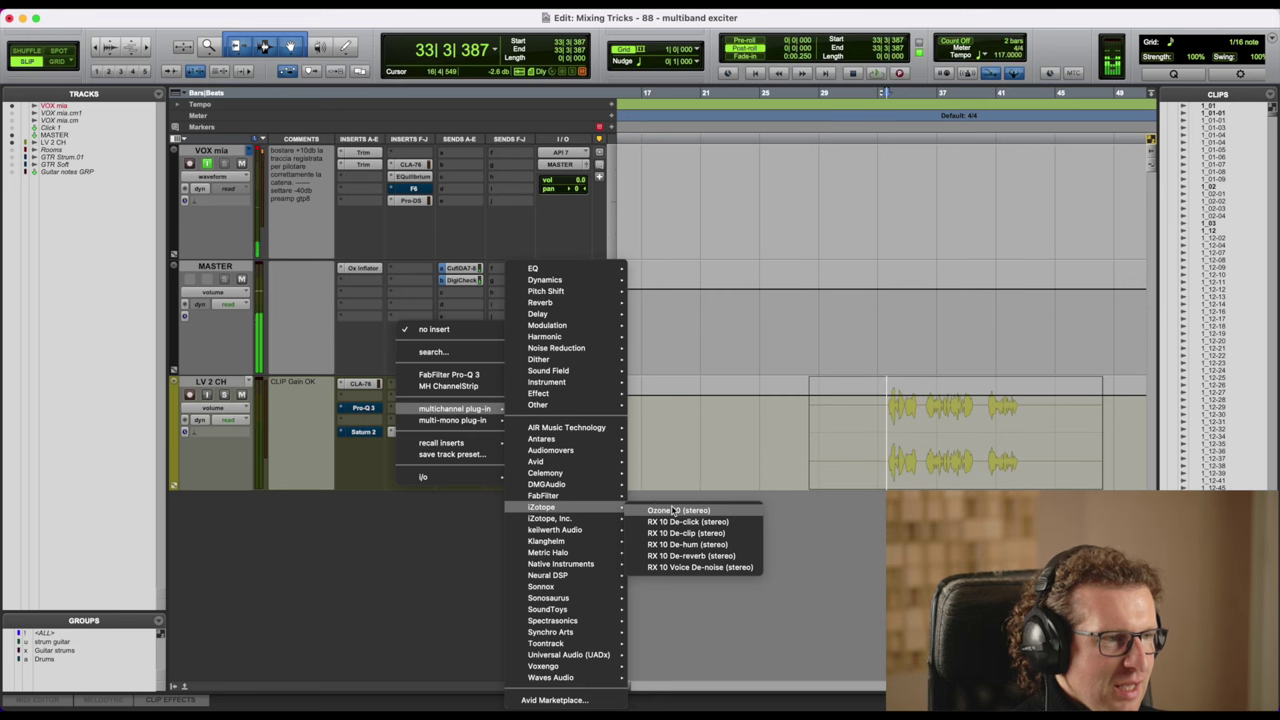
click(674, 511)
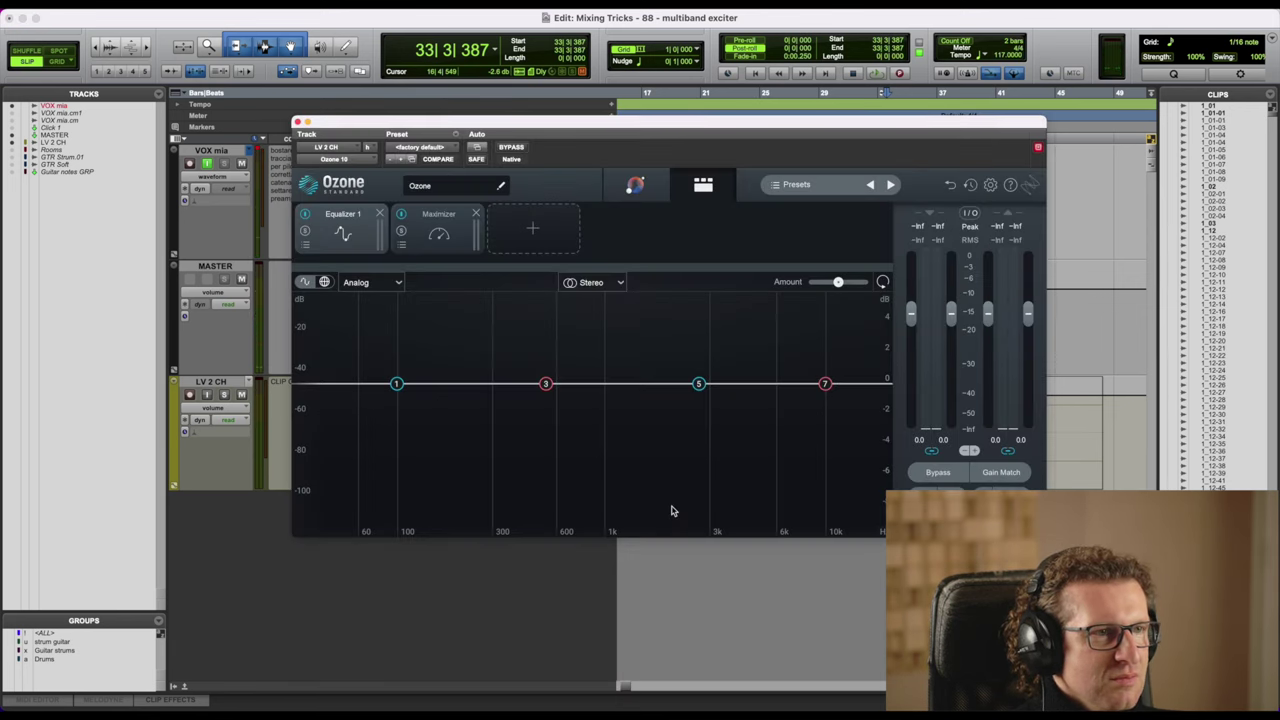
Replace Ozone's default Maximizer and Equalizer 1 modules with a single Exciter module.
click(474, 214)
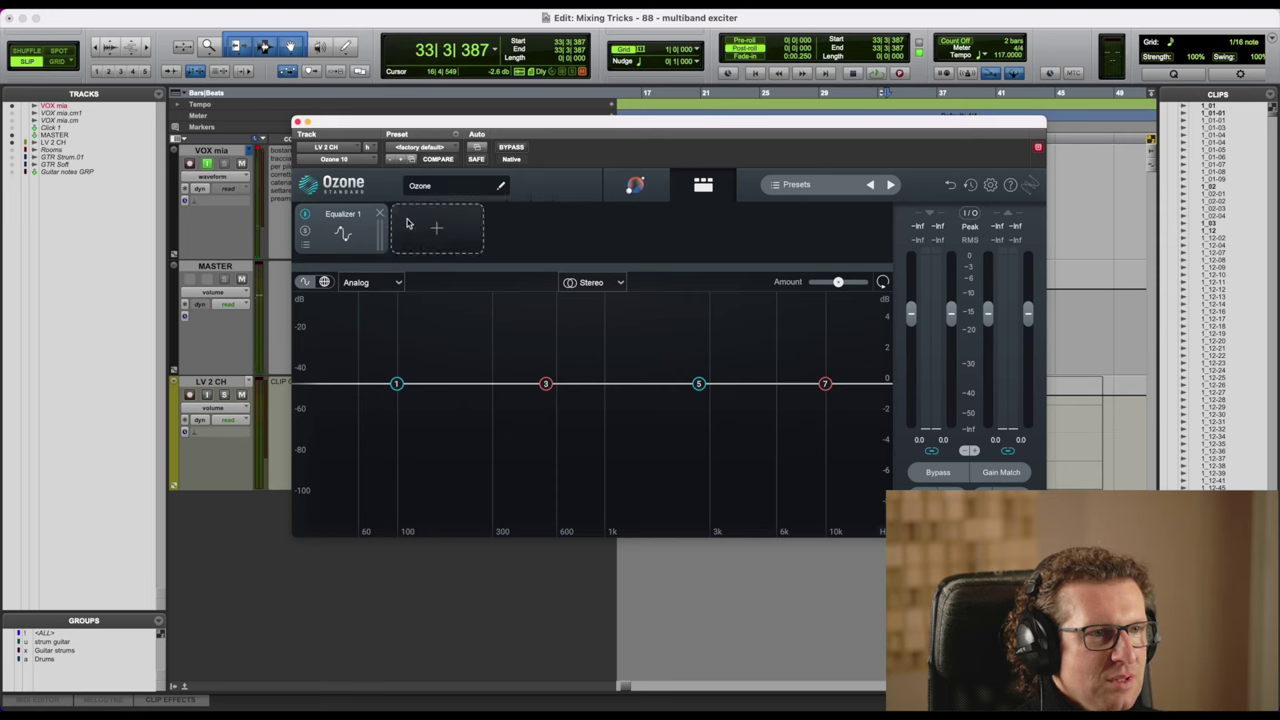
click(432, 228)
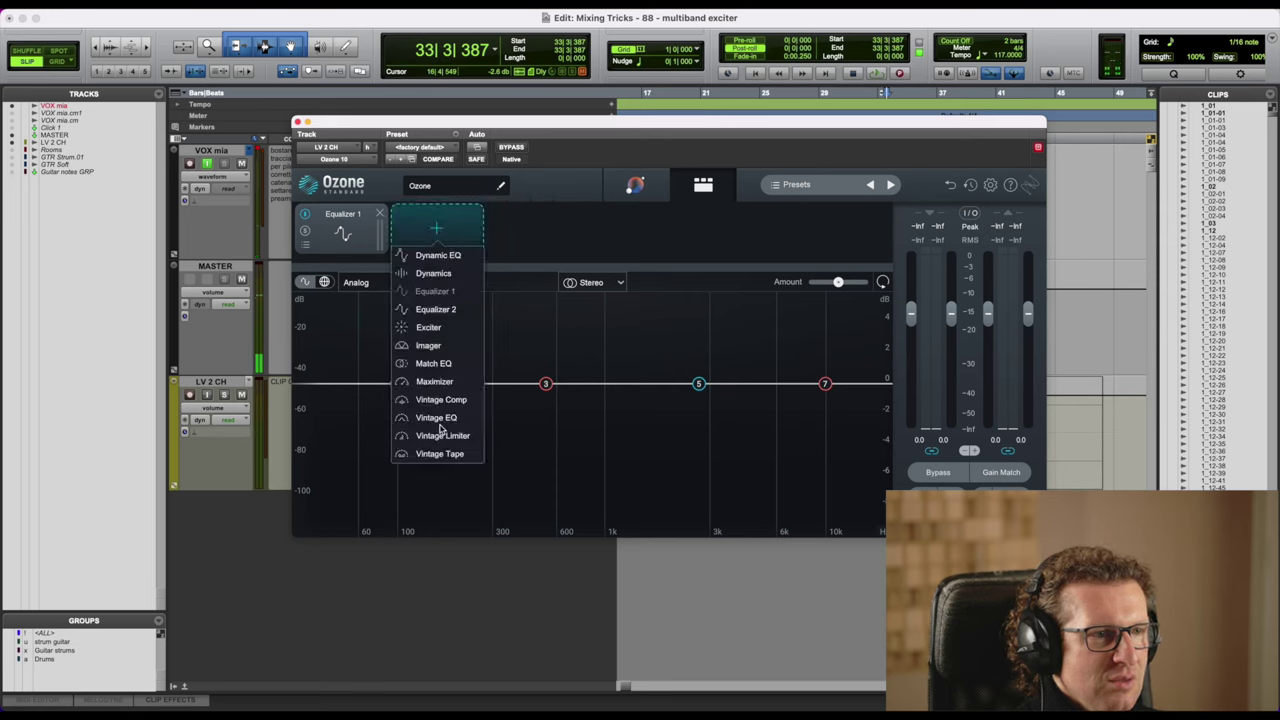
click(429, 328)
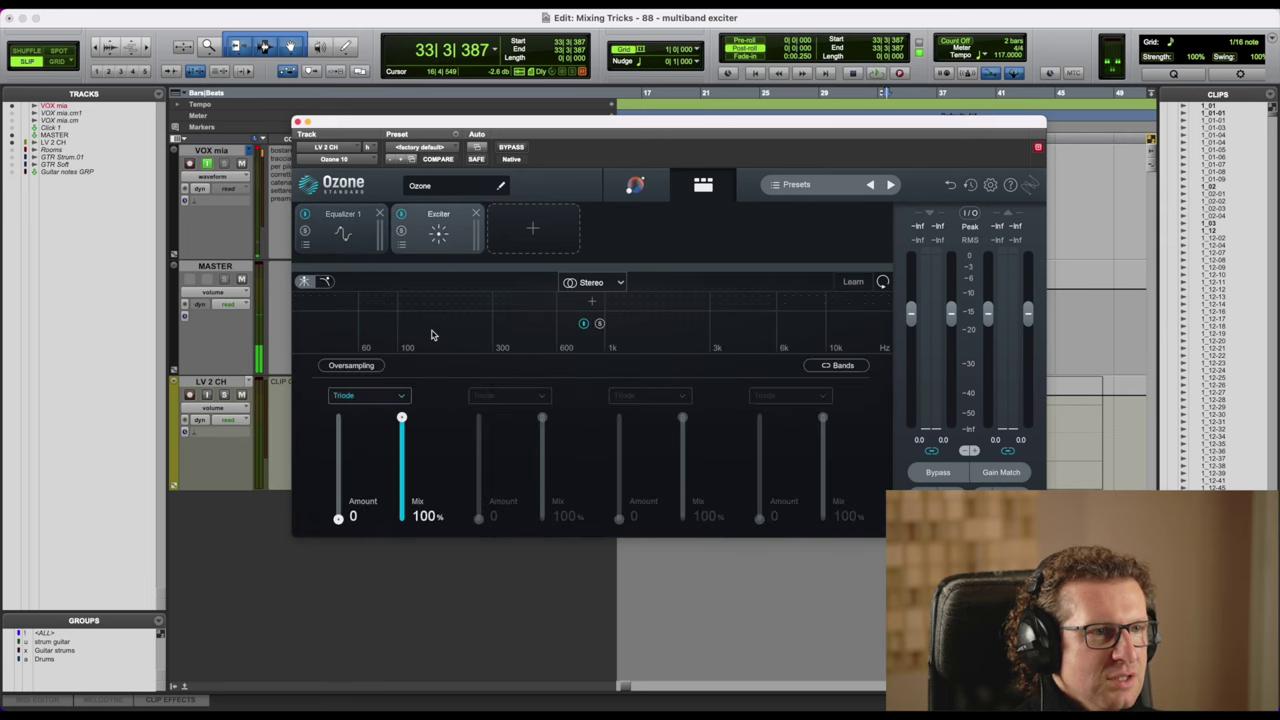
click(380, 214)
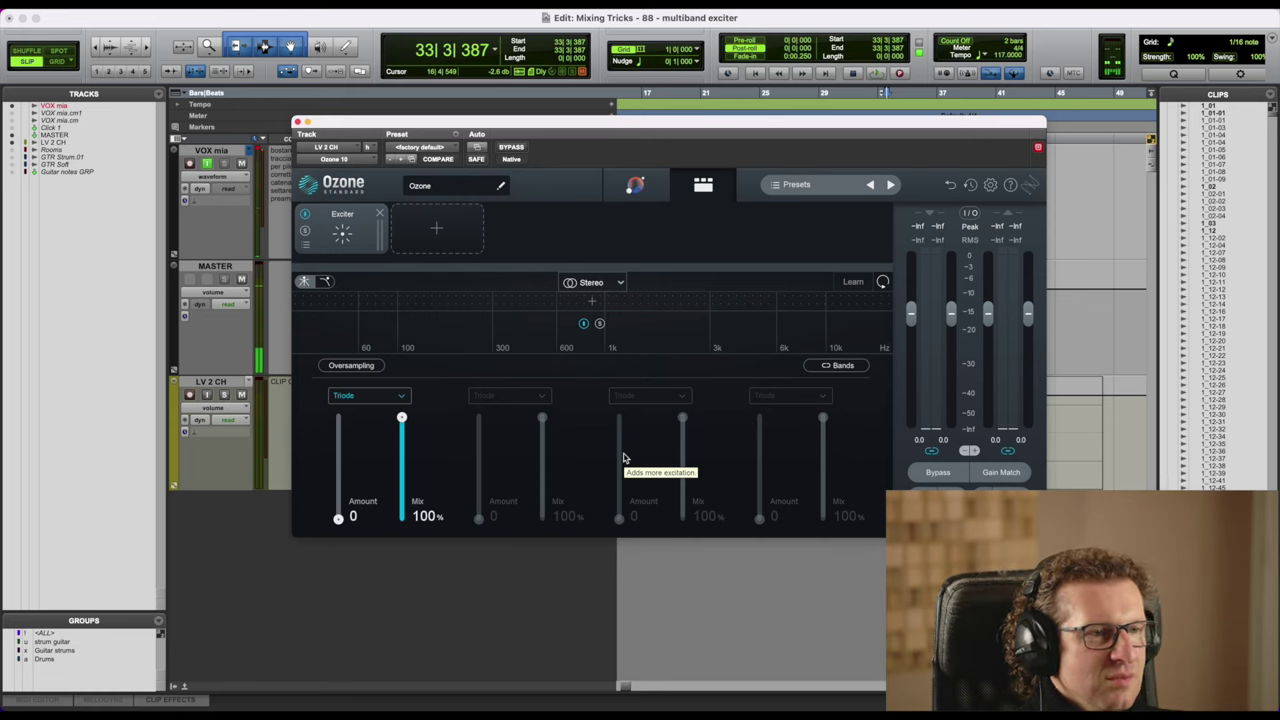
Split the Exciter into three bands with crossovers at about 1.1 kHz and 6 kHz.
click(717, 300)
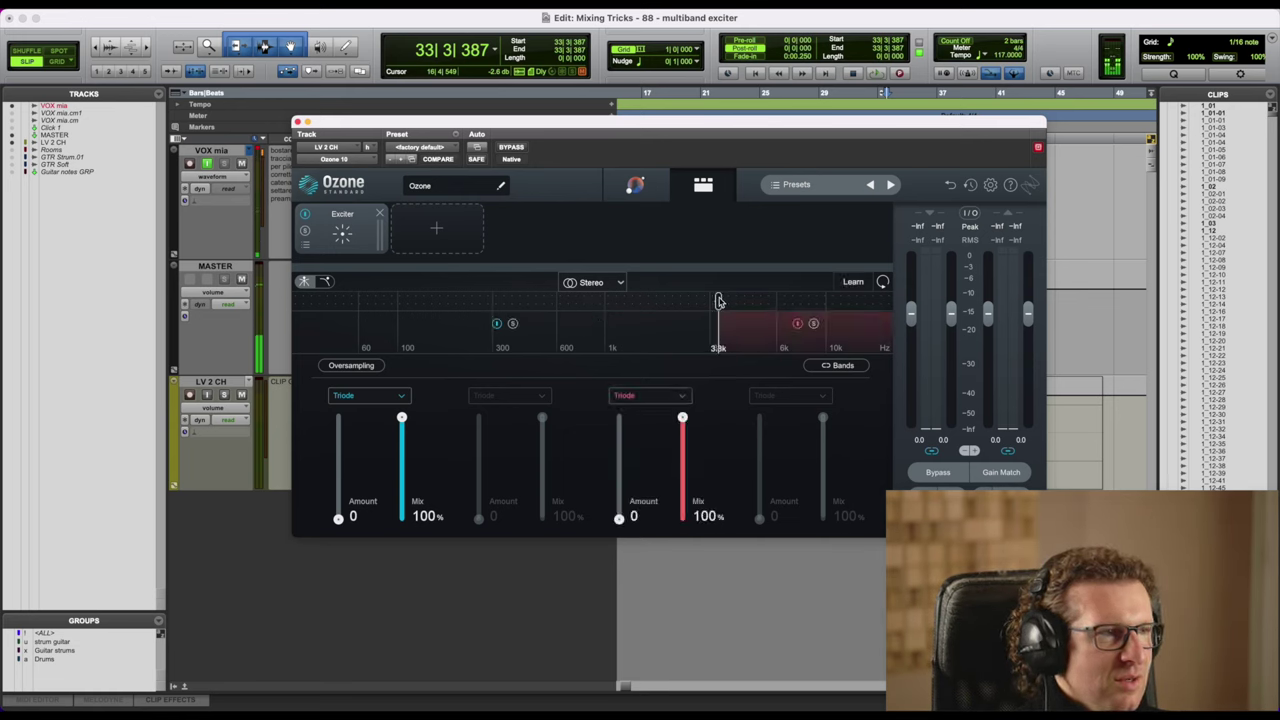
click(778, 301)
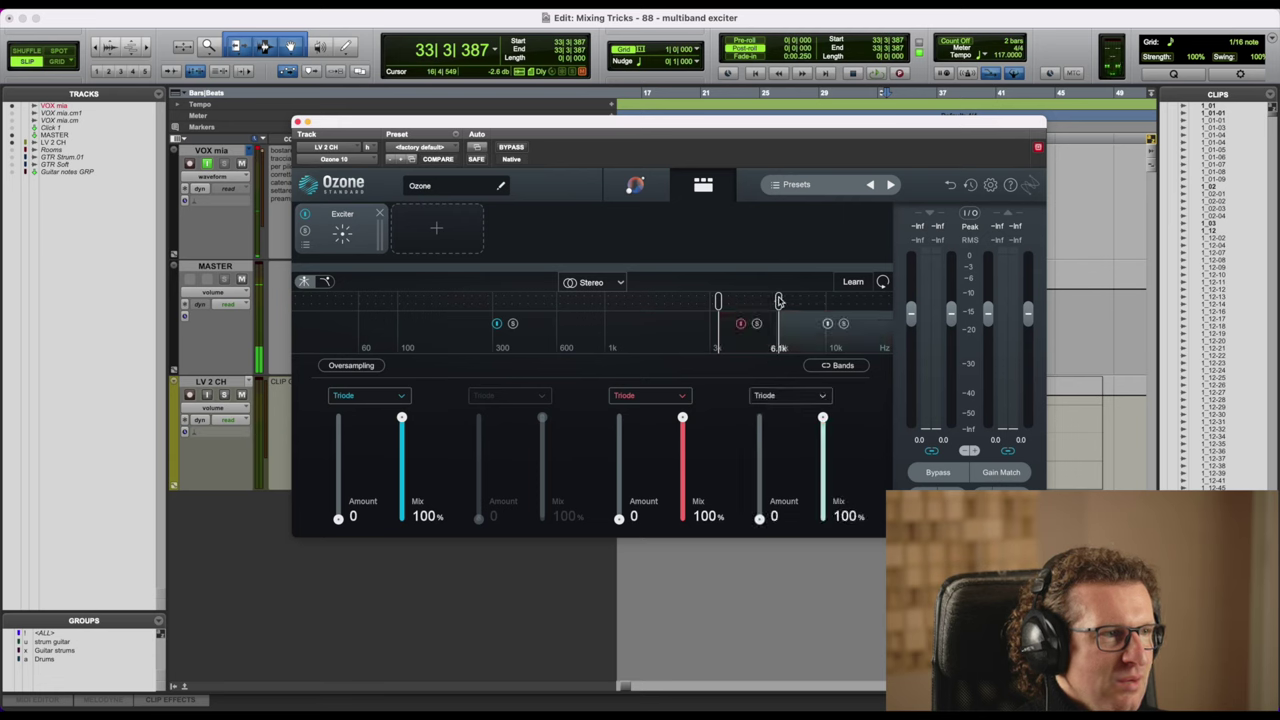
drag(718, 301, 617, 302)
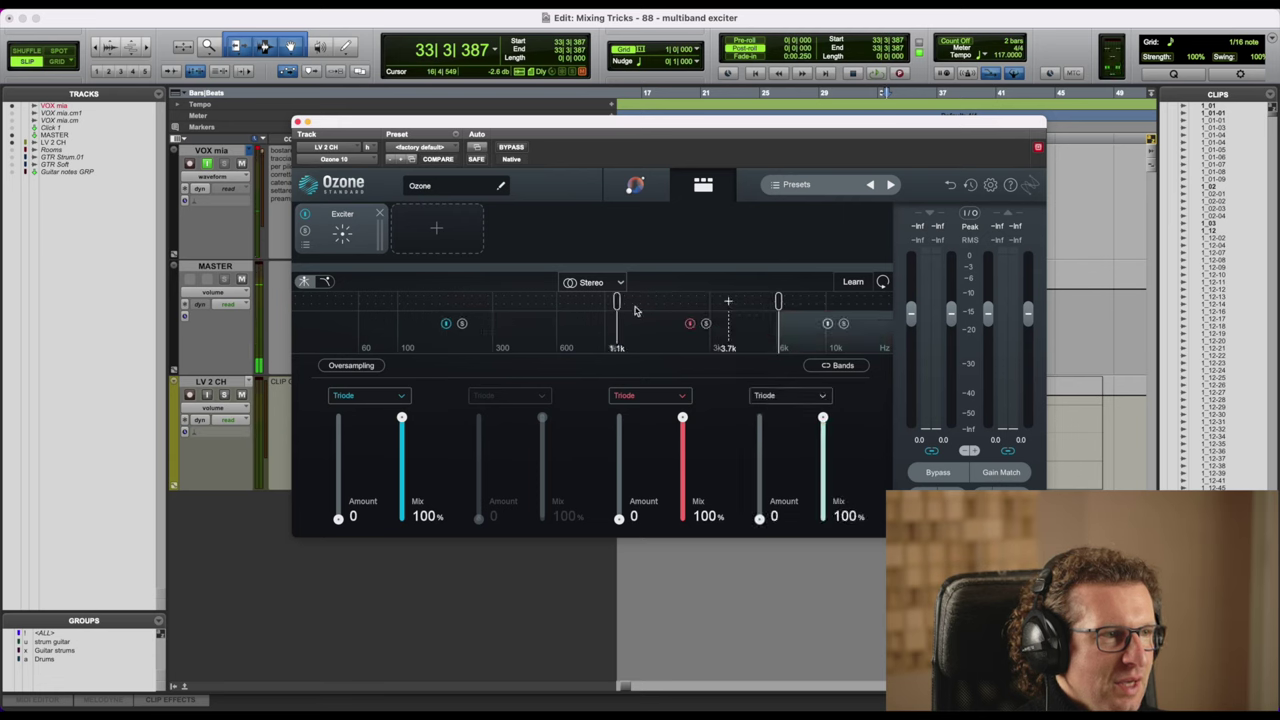
Disable the Exciter's low and middle bands, lower the upper crossover to about 4.6 kHz, and close Ozone.
click(689, 325)
click(446, 325)
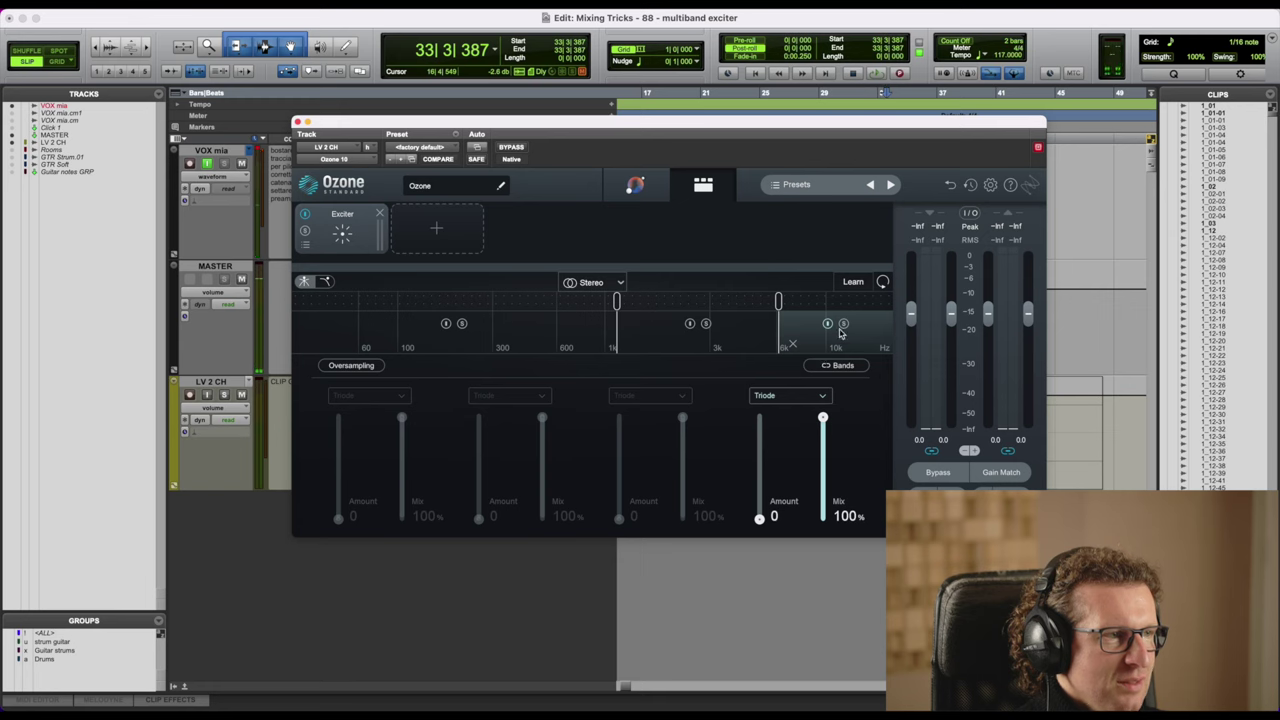
mouse_move(779, 300)
mouse_down()
mouse_move(730, 300)
mouse_move(750, 302)
mouse_up()
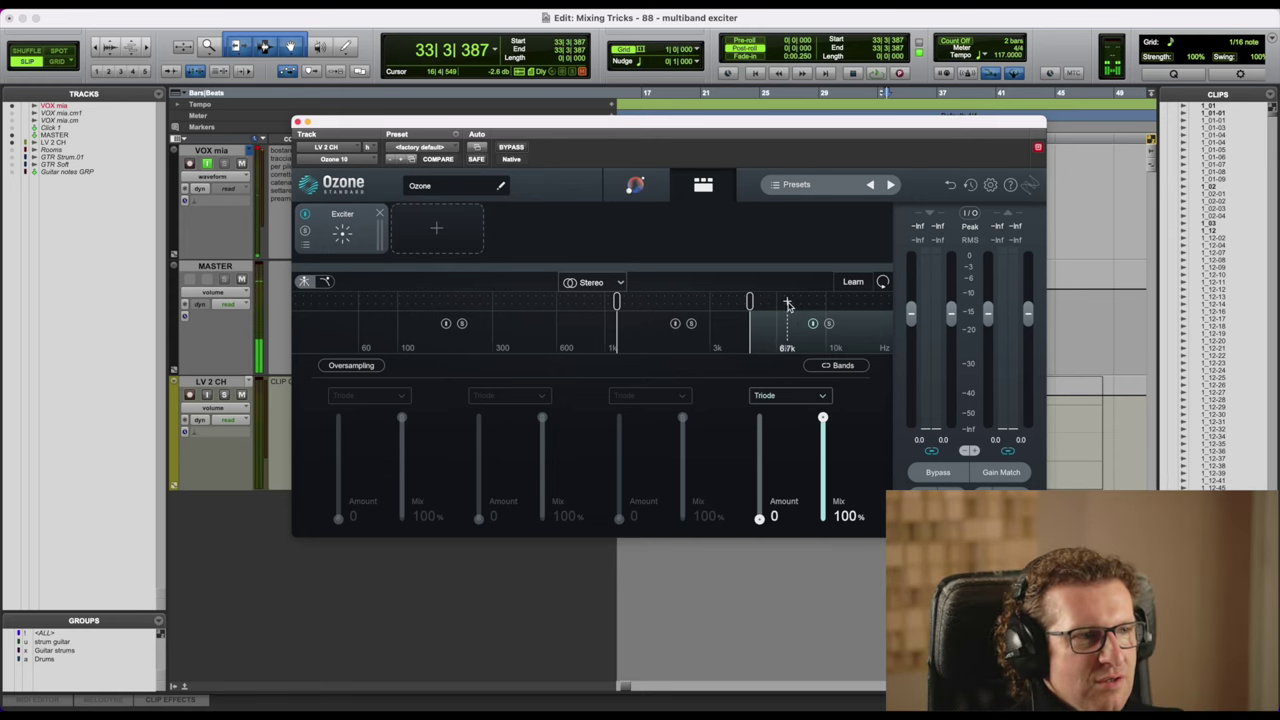
click(297, 122)
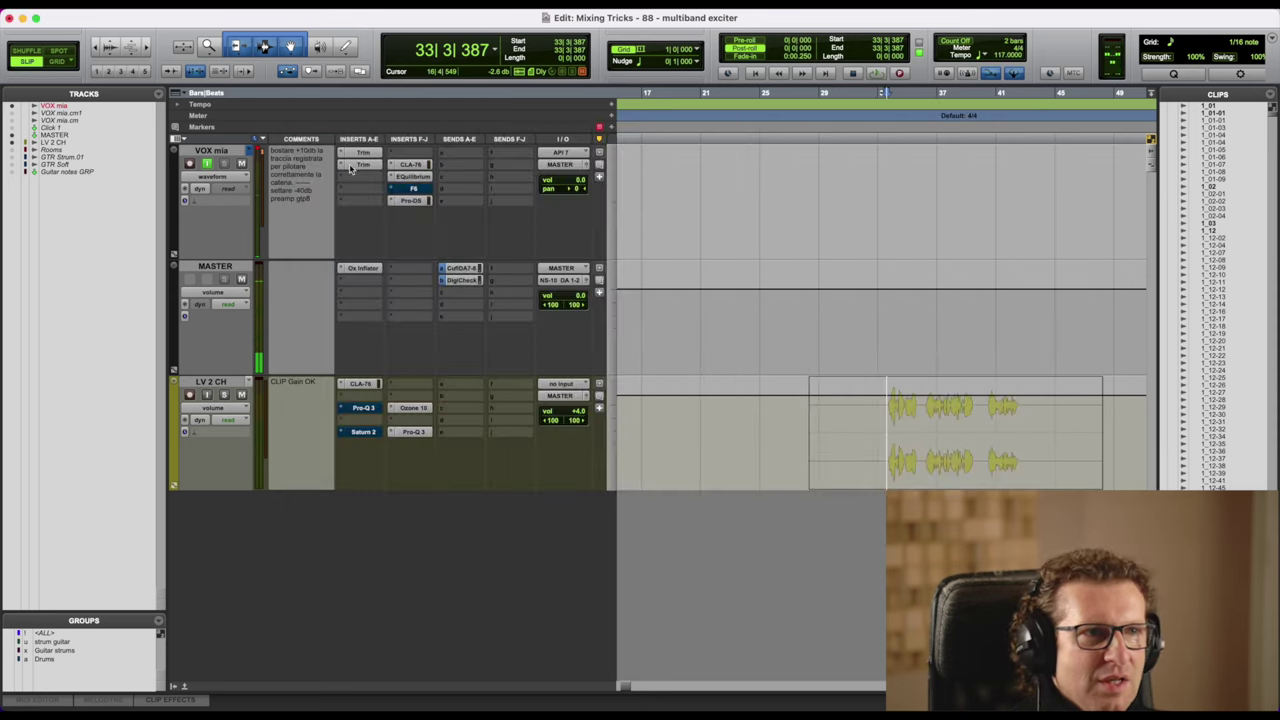
Lower the crossover frequency of the Heavy Saturation high band in Saturn 2 and close the plug-in.
click(358, 432)
drag(757, 330, 713, 335)
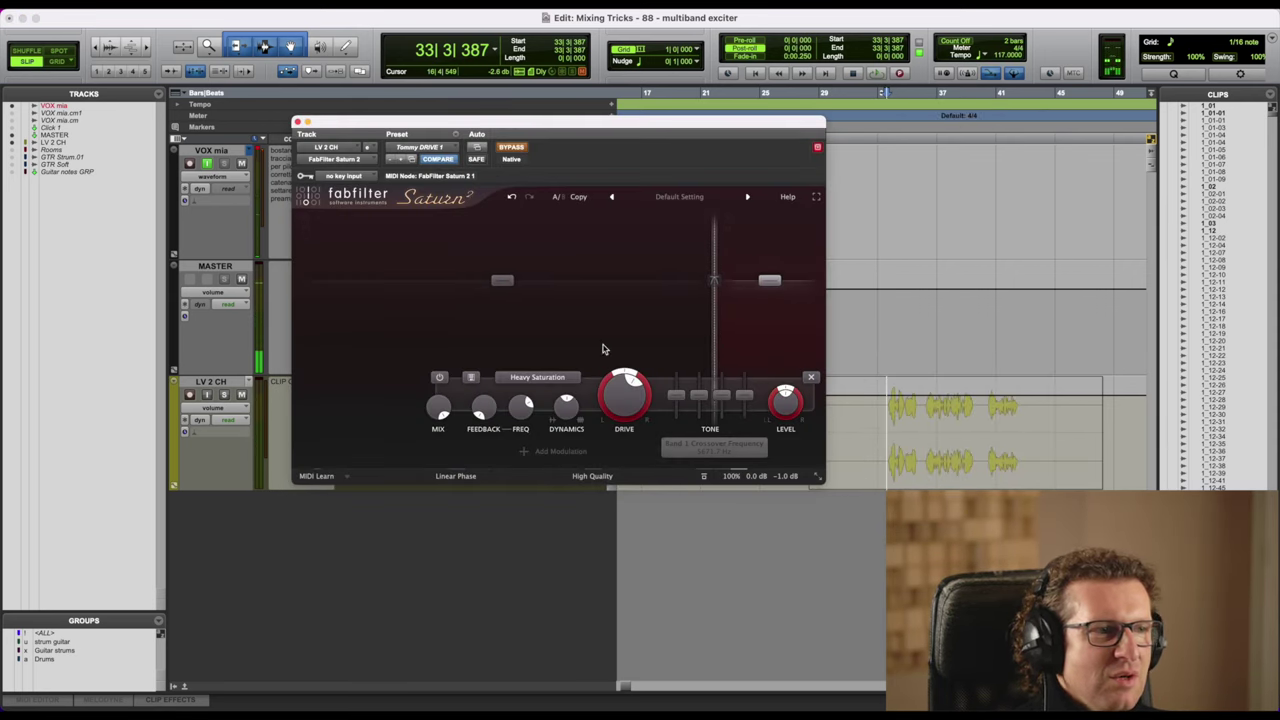
click(297, 122)
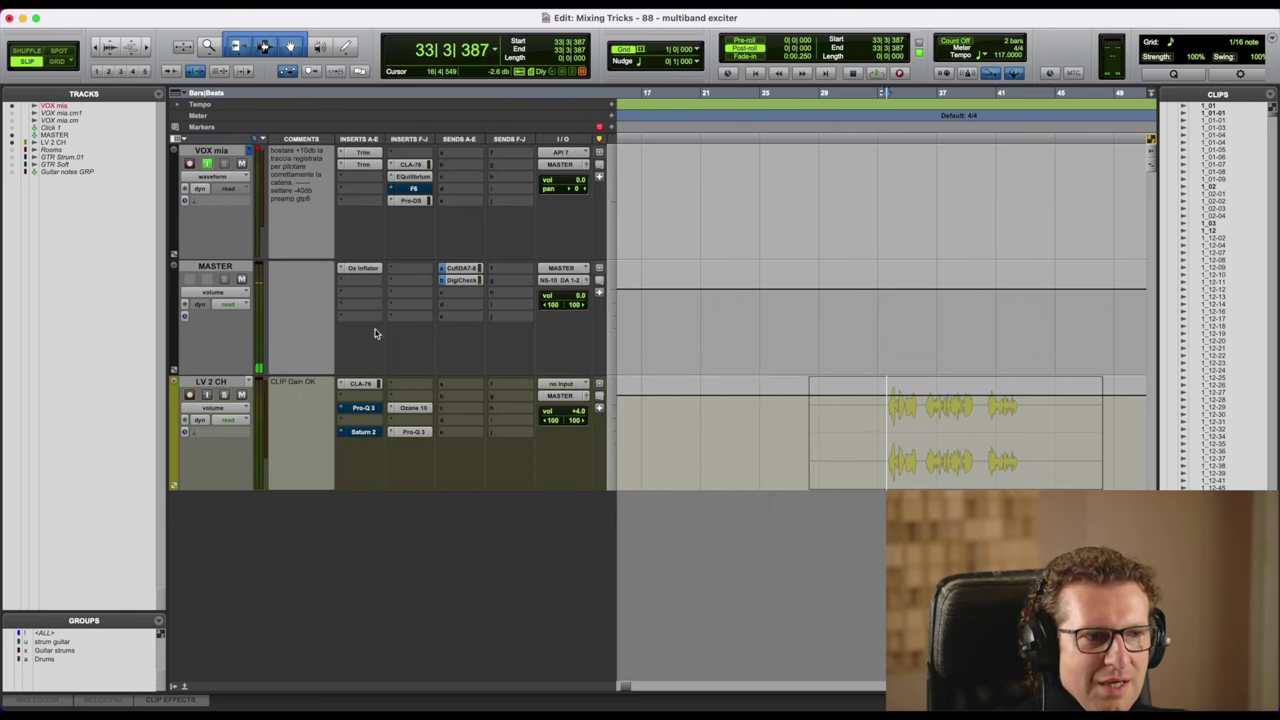
Set the Ozone Exciter's high band to Retro mode with an Amount of 15, and close the plug-in.
click(413, 409)
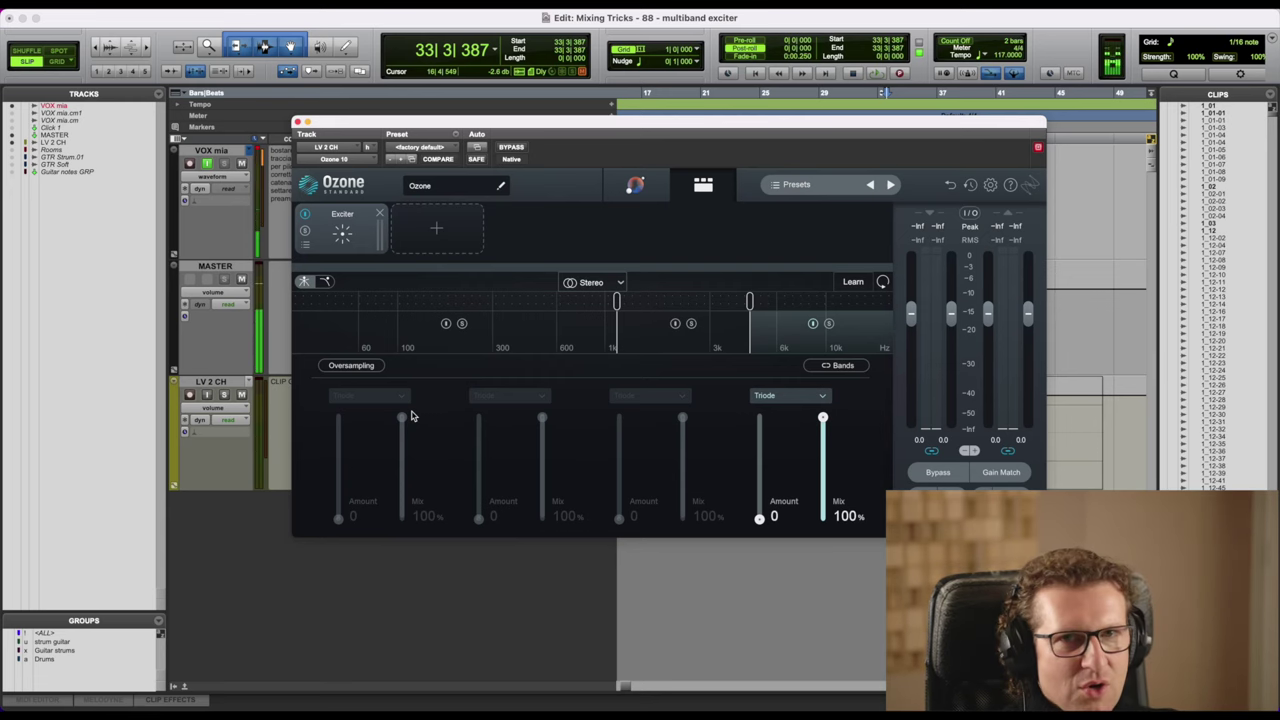
click(789, 397)
click(789, 428)
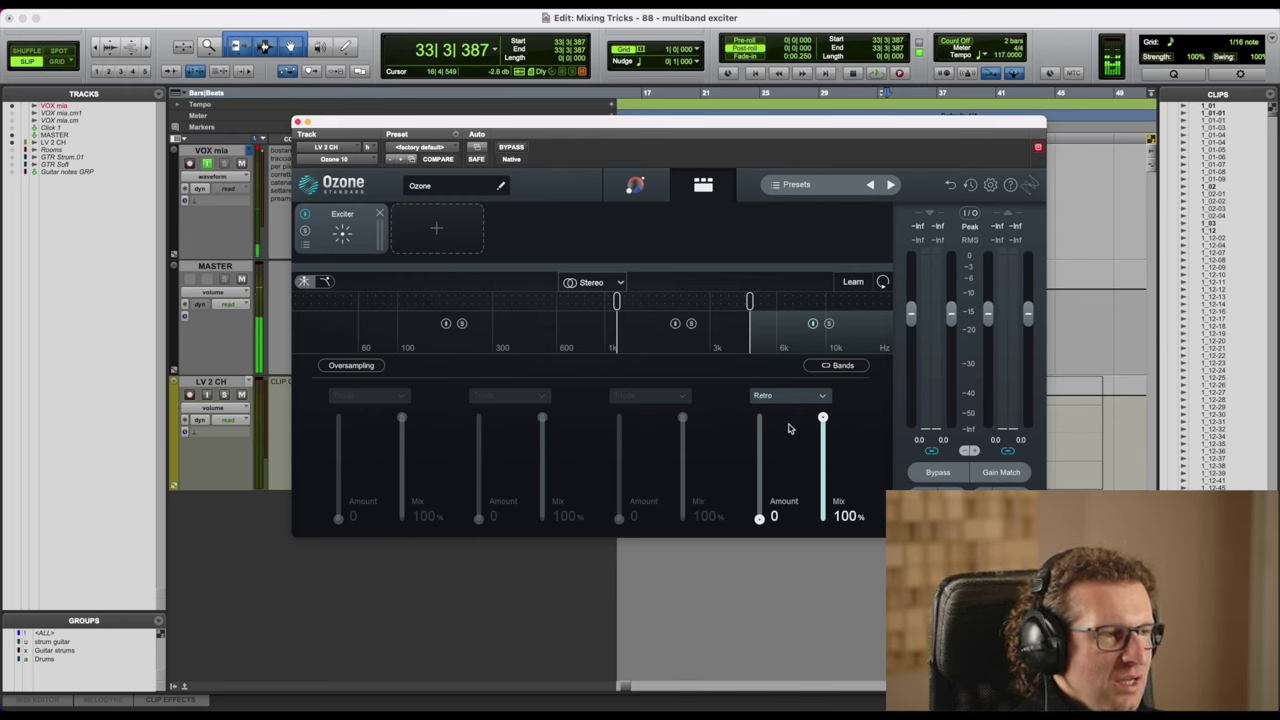
drag(762, 518, 771, 314)
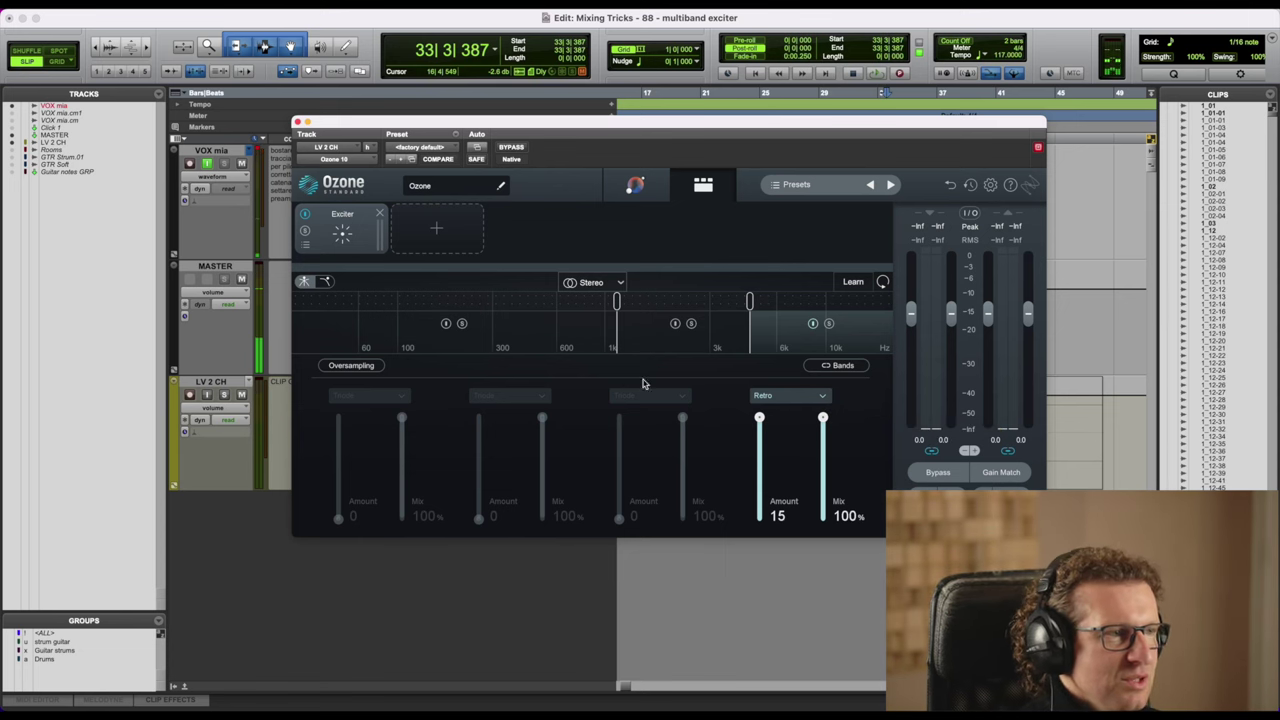
click(298, 122)
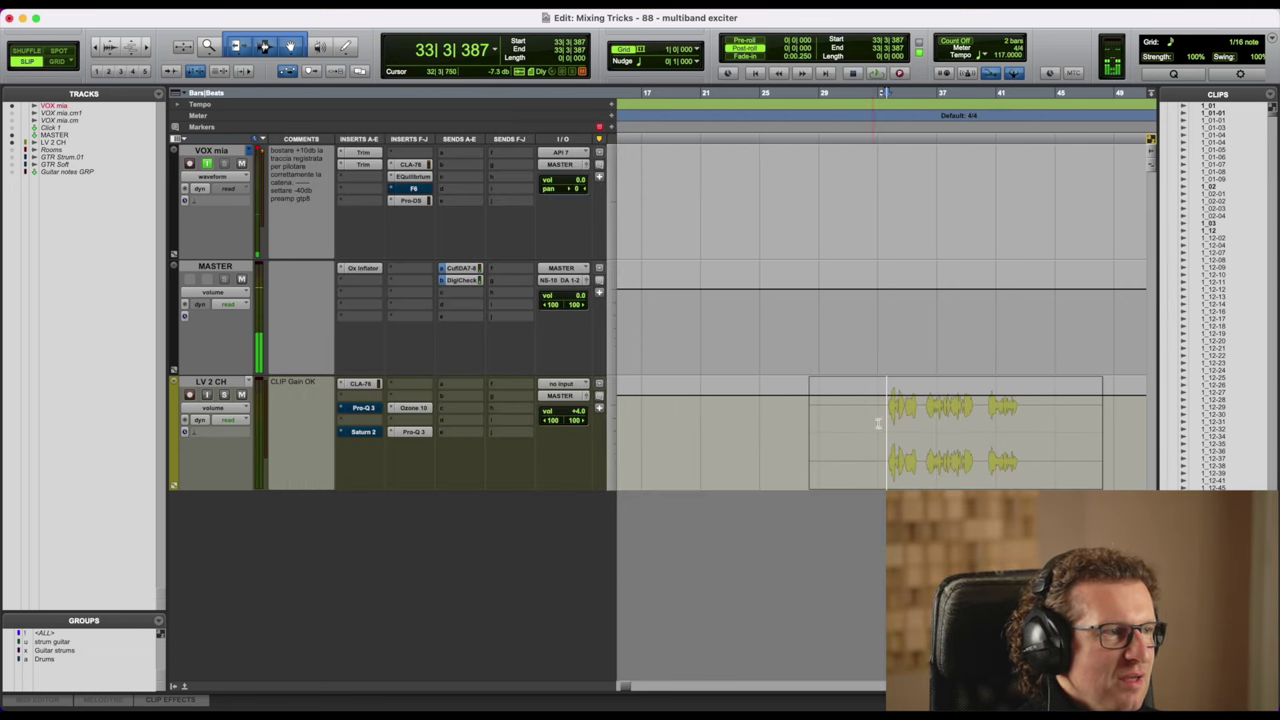
Select the middle phrase of the LV 2 CH vocal clip and play it with the Ozone Exciter window open.
drag(925, 418, 977, 427)
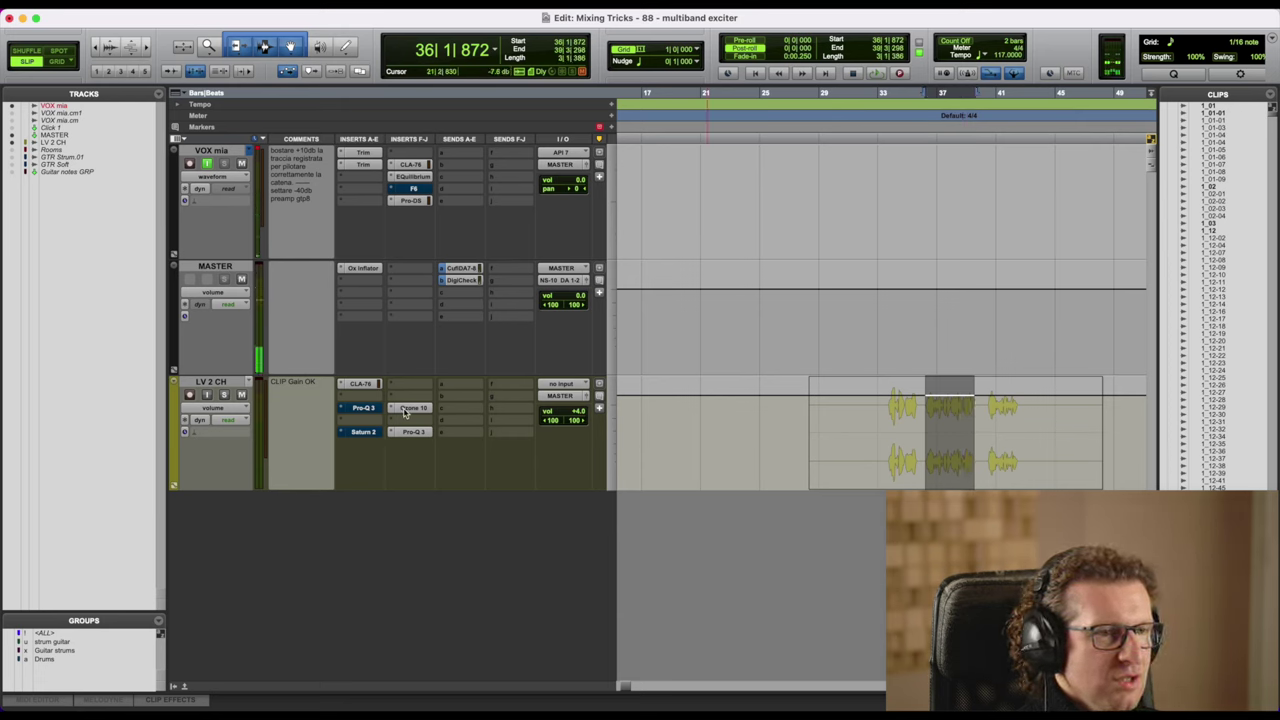
key(space)
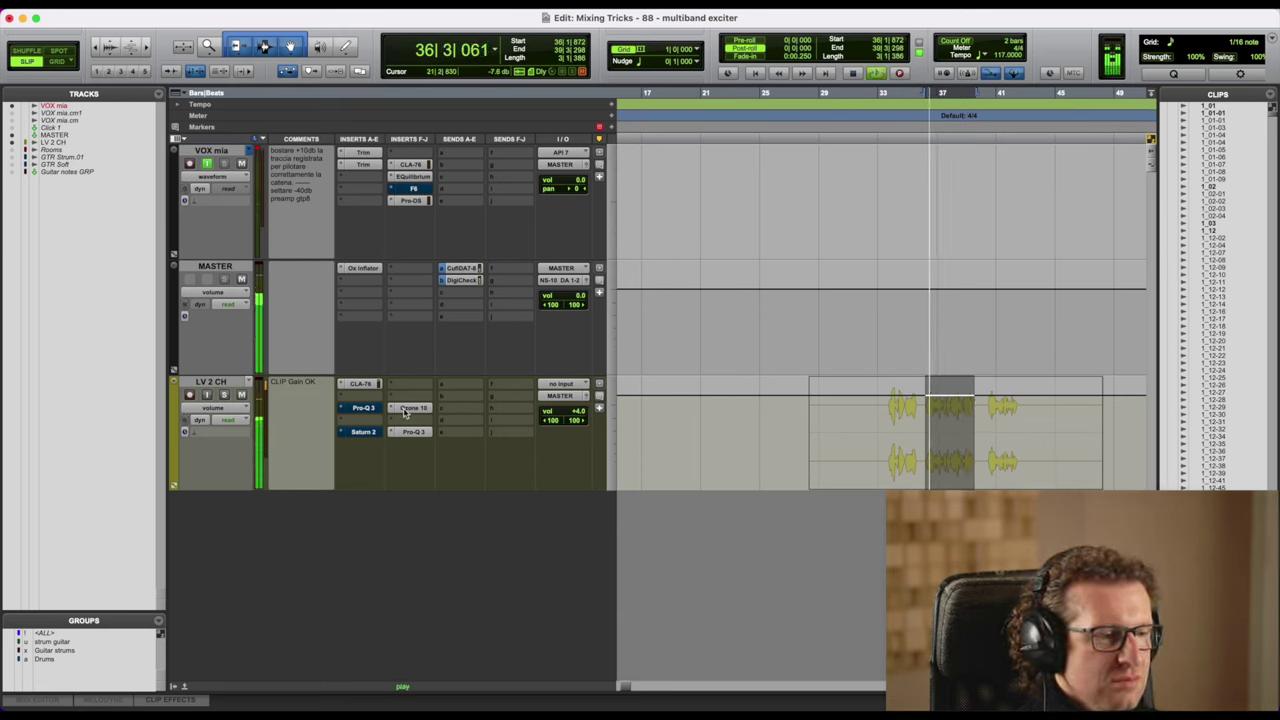
key(ctrl+alt+super+w)
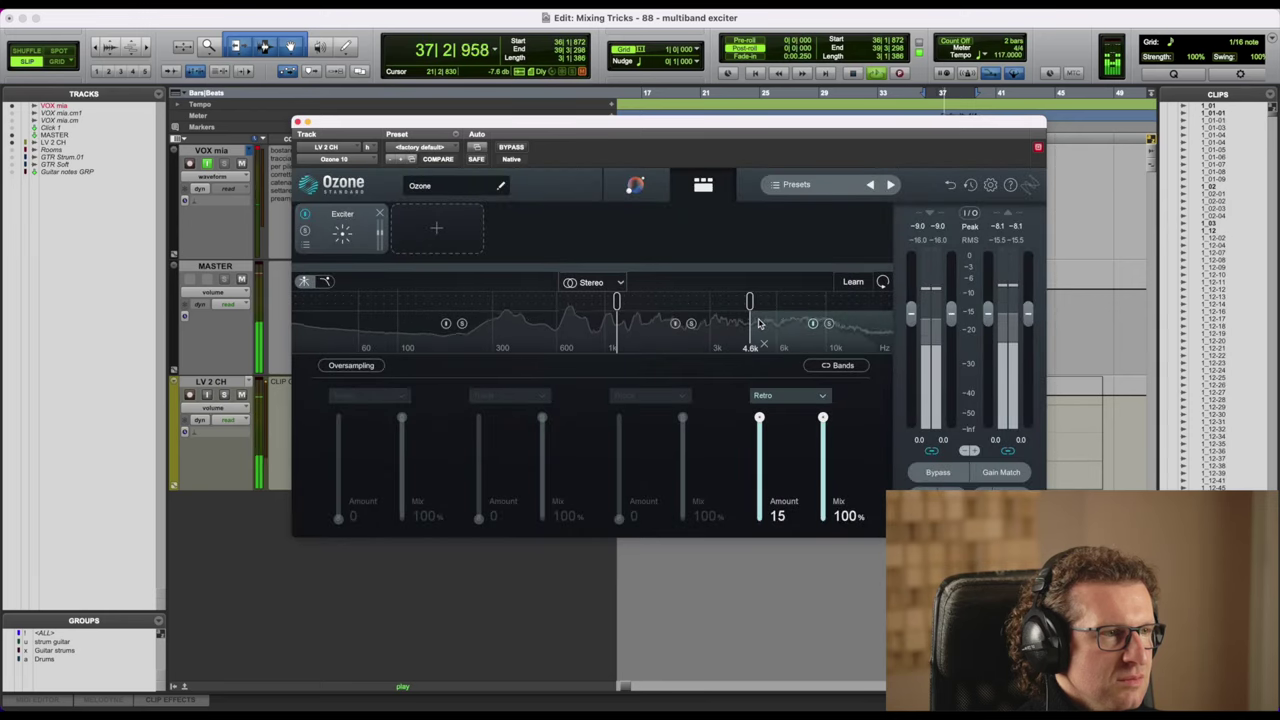
Lower the Exciter's upper crossover, set the high band's Amount to 10.8 and Mix to about 90%, stop playback and close Ozone.
drag(836, 300, 729, 297)
drag(759, 418, 759, 448)
drag(822, 418, 824, 426)
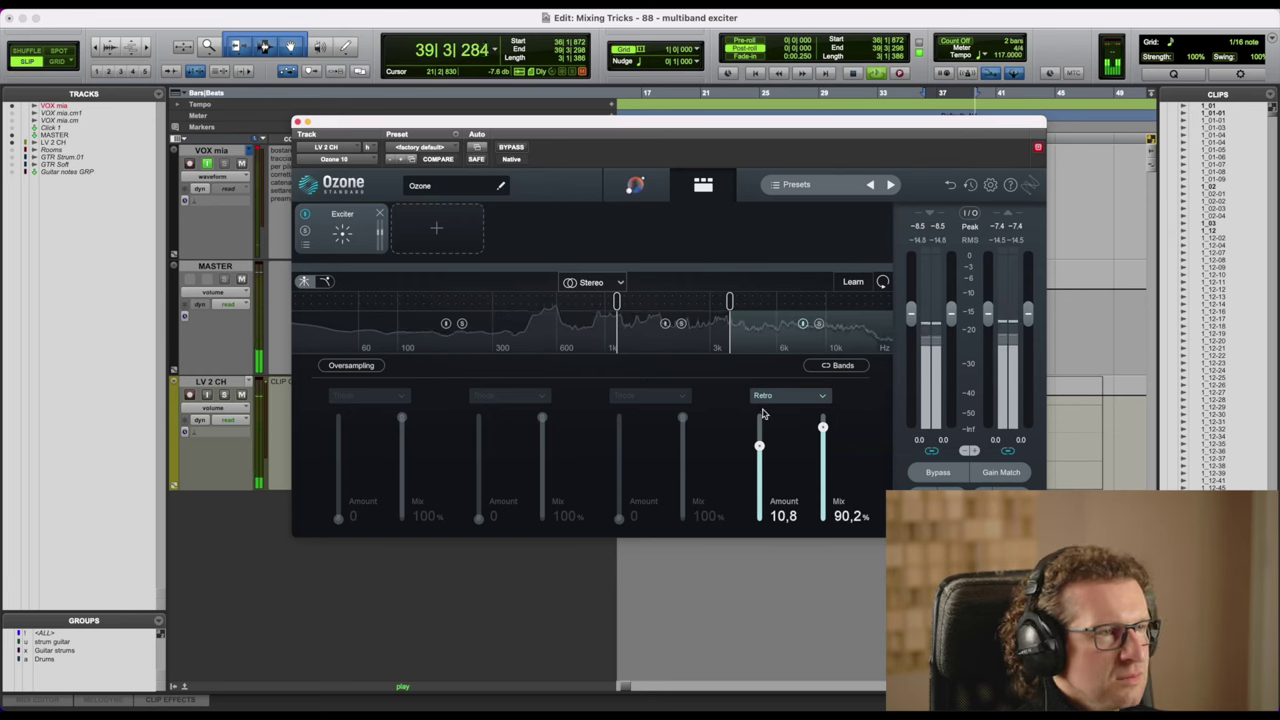
click(505, 148)
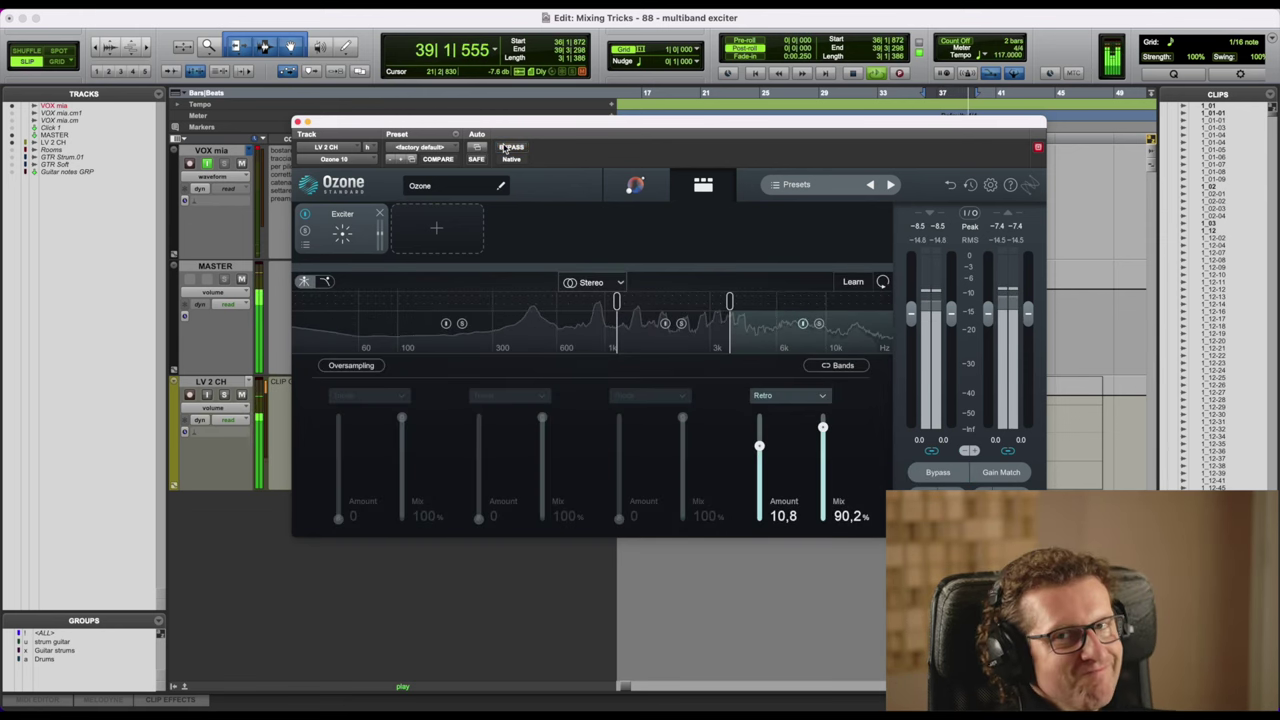
key(space)
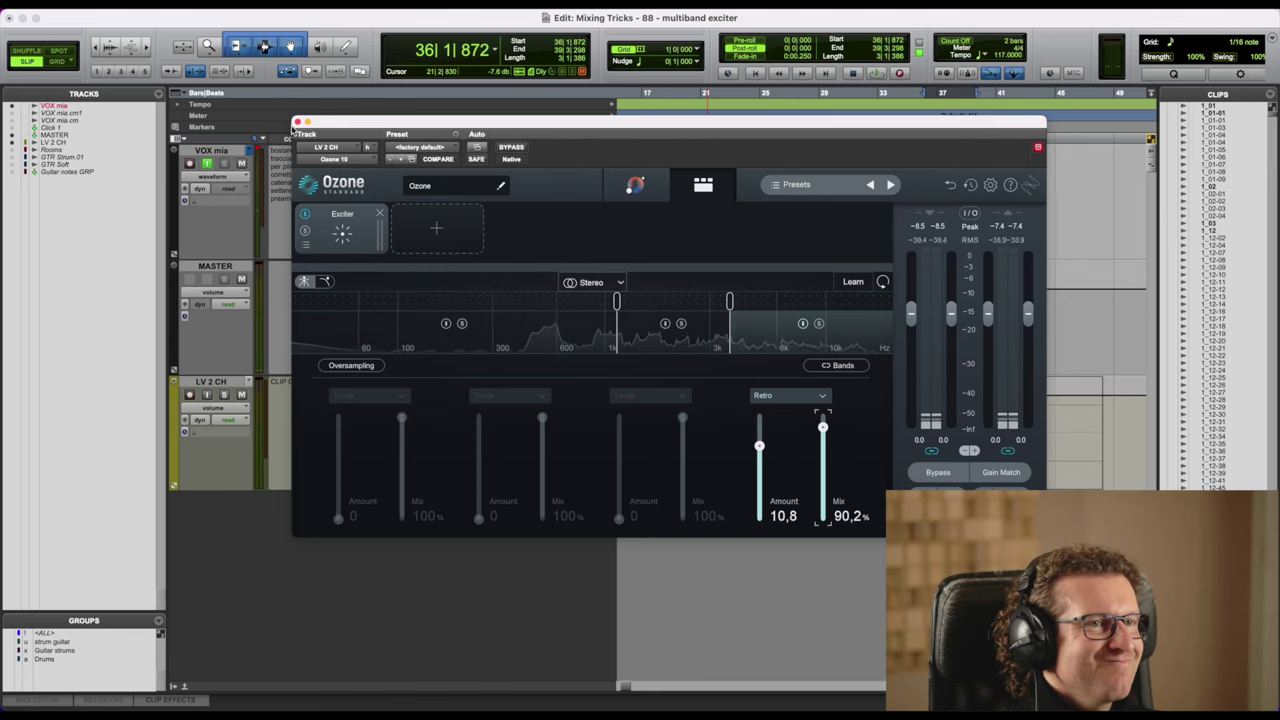
click(297, 121)
Activate Pro-Q 3 on LV 2 CH, set its high shelf to about 2.2 kHz with roughly +4 dB of gain, and close it.
click(363, 409)
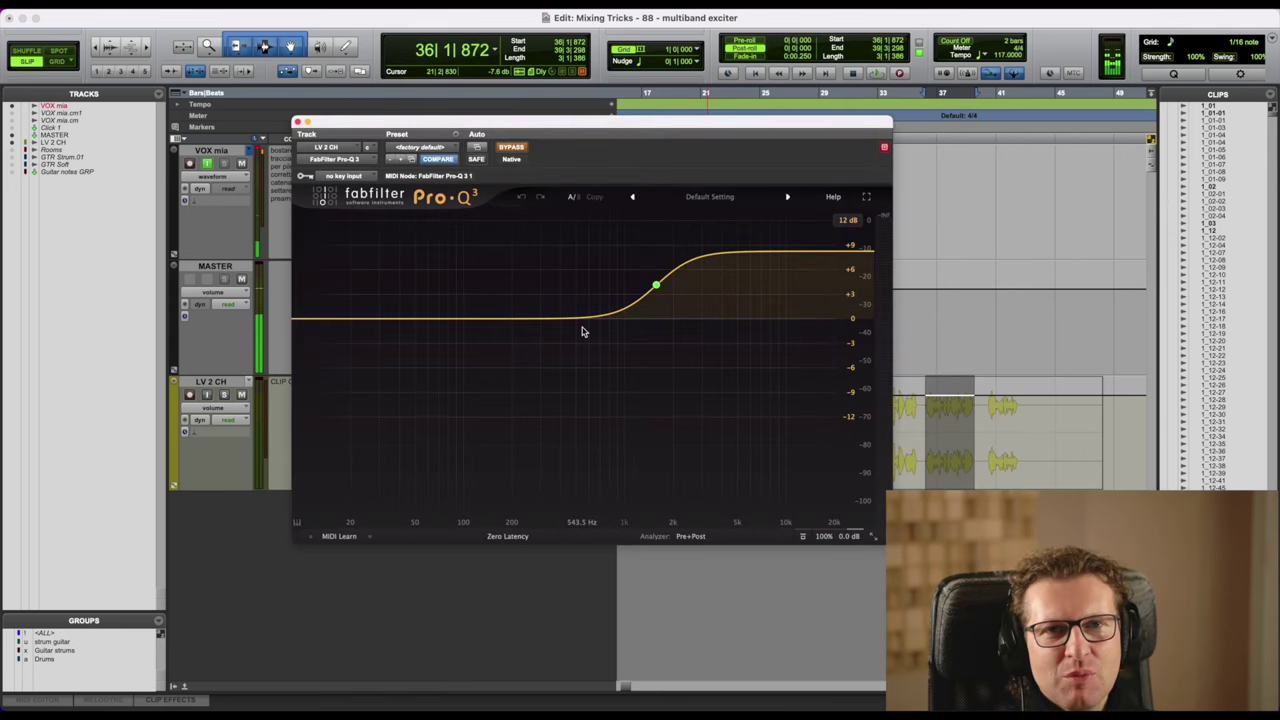
click(516, 147)
mouse_move(655, 285)
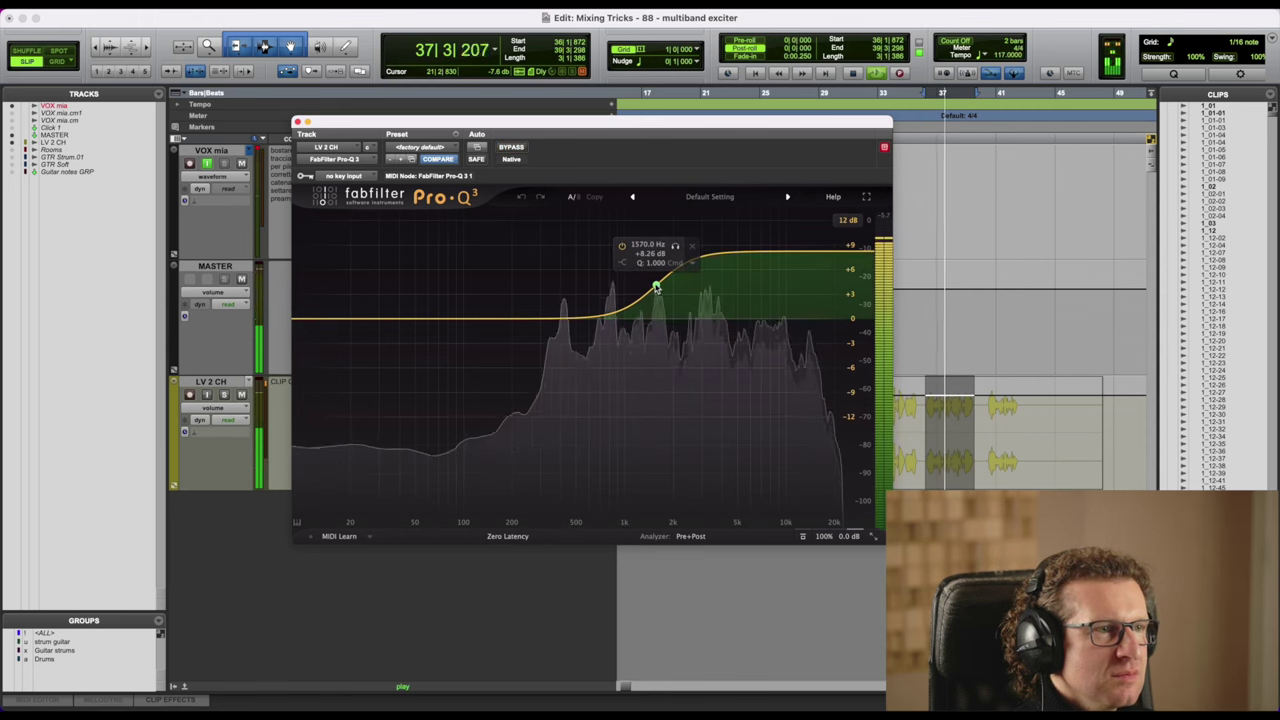
drag(661, 466, 580, 603)
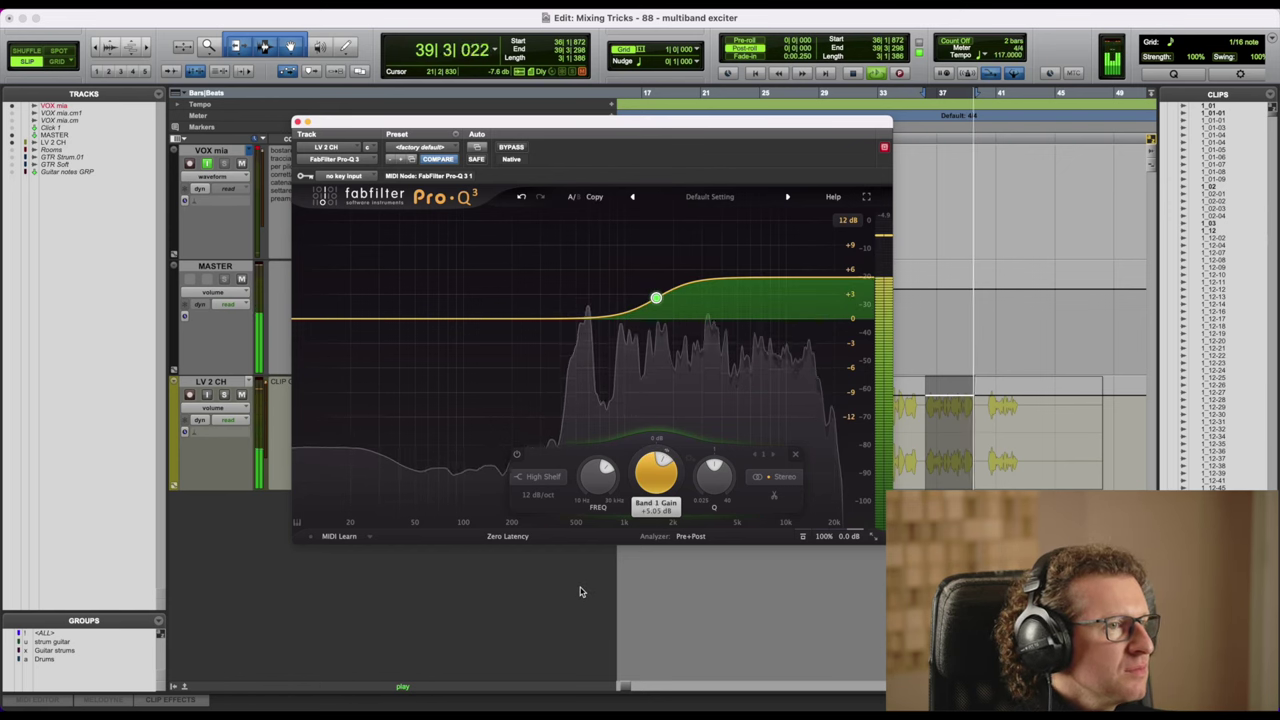
drag(598, 476, 608, 360)
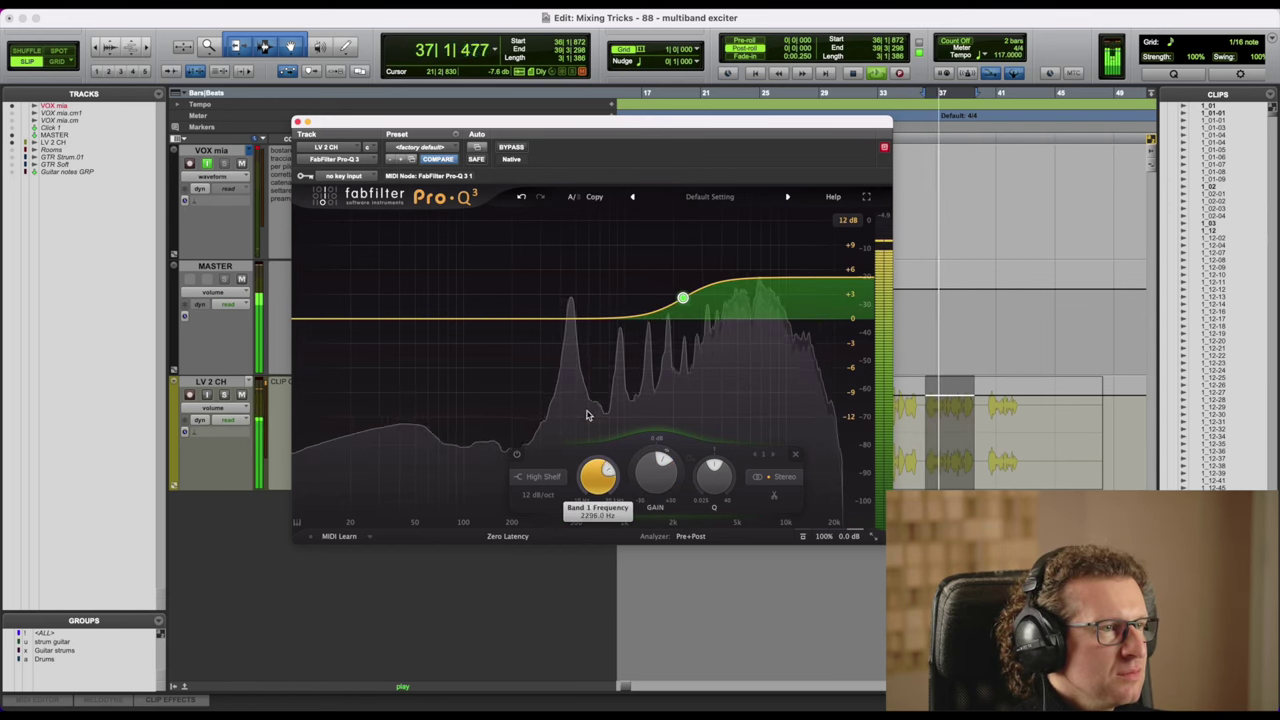
drag(588, 415, 548, 422)
drag(655, 470, 606, 551)
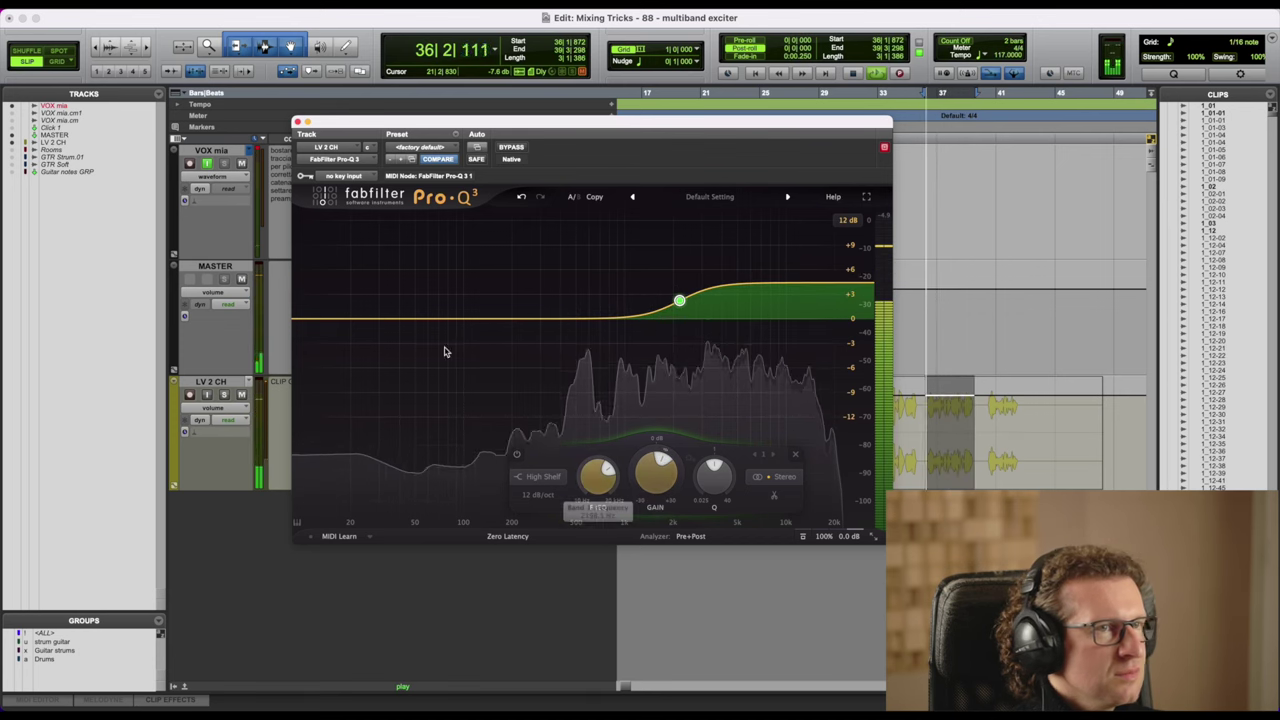
click(297, 122)
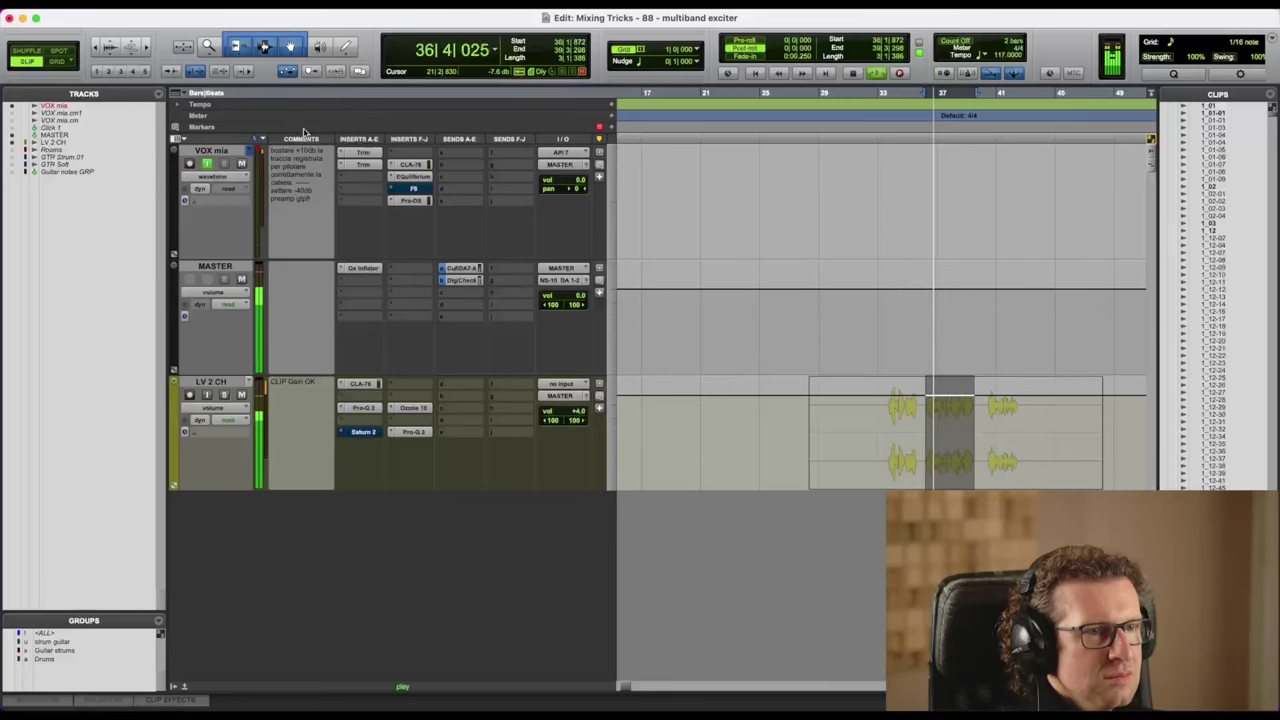
Open Saturn 2 with processing active during playback, adjust its high band, and close the plug-in.
click(364, 432)
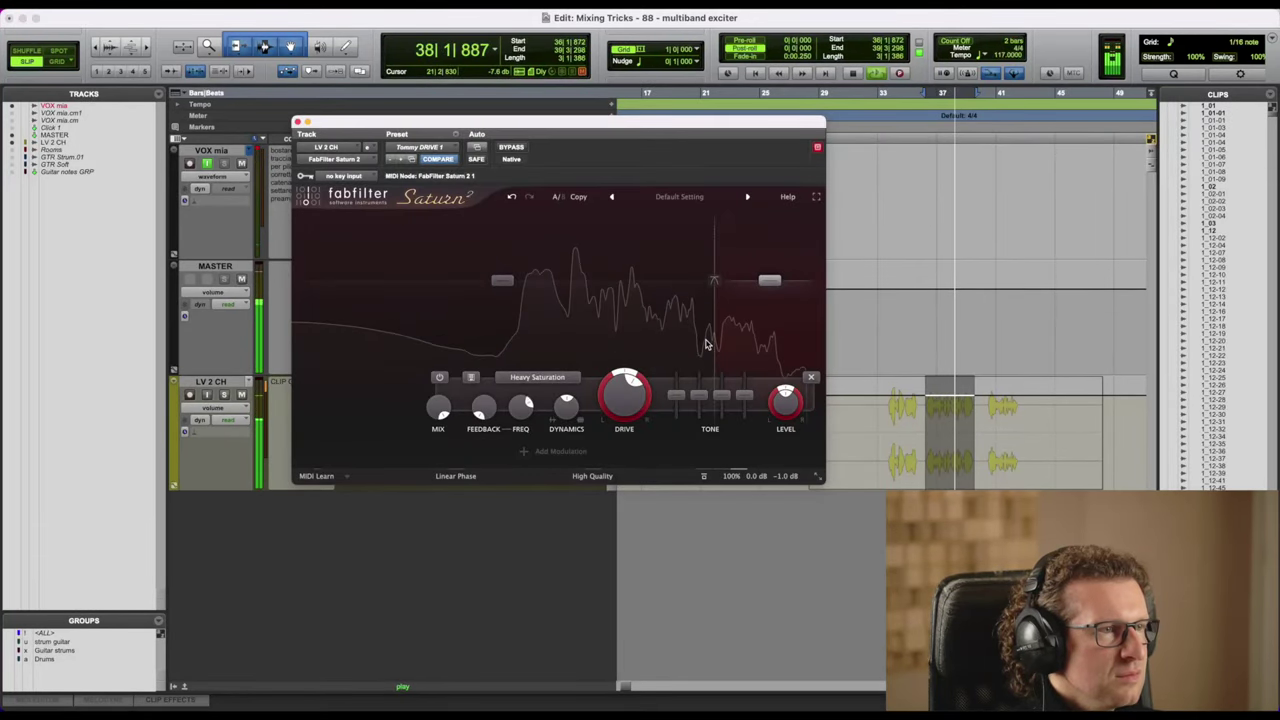
drag(815, 320, 765, 328)
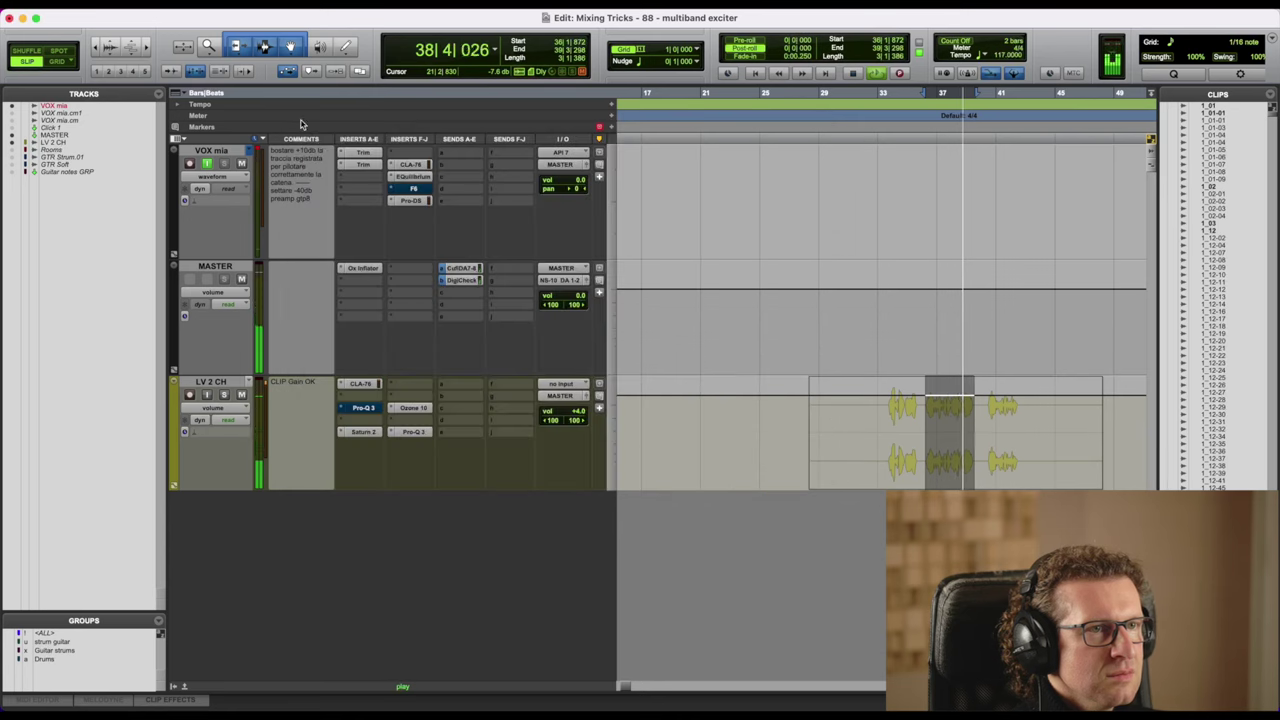
click(298, 121)
Stop playback, bypass Pro-Q 3, Saturn 2 and Ozone 10 on LV 2 CH, and play the selected phrase.
key(space)
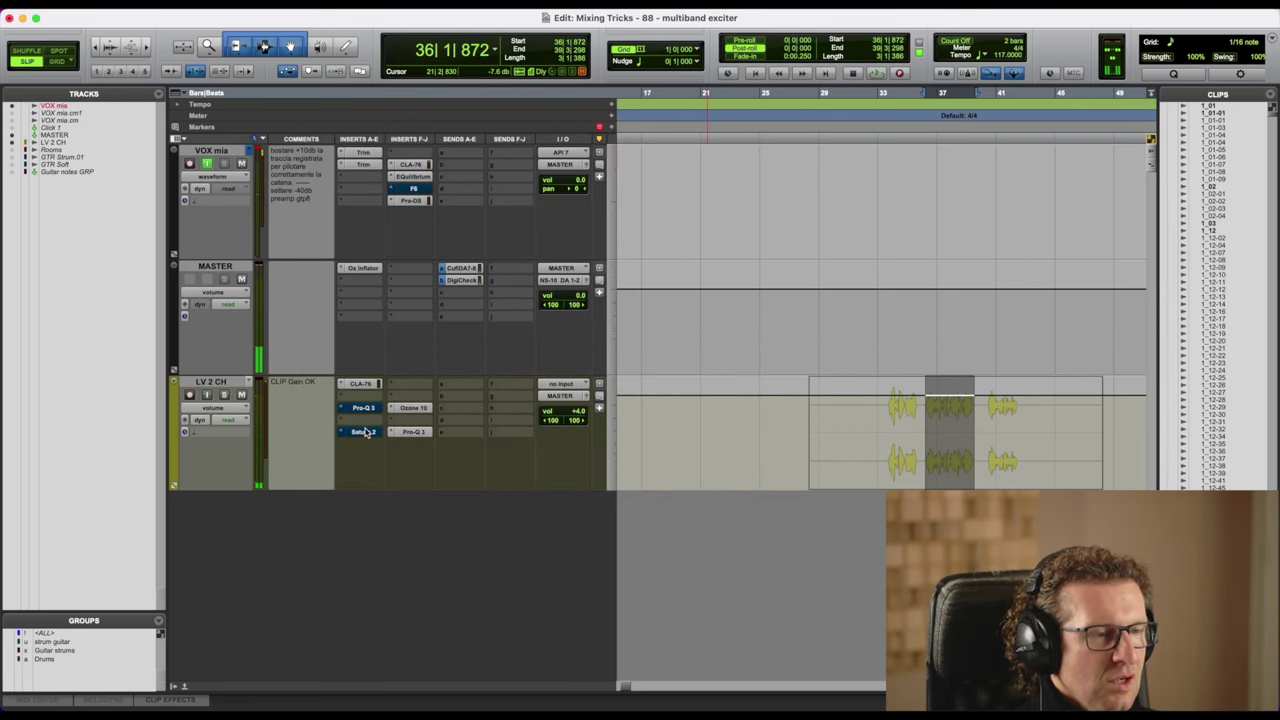
super+click(414, 408)
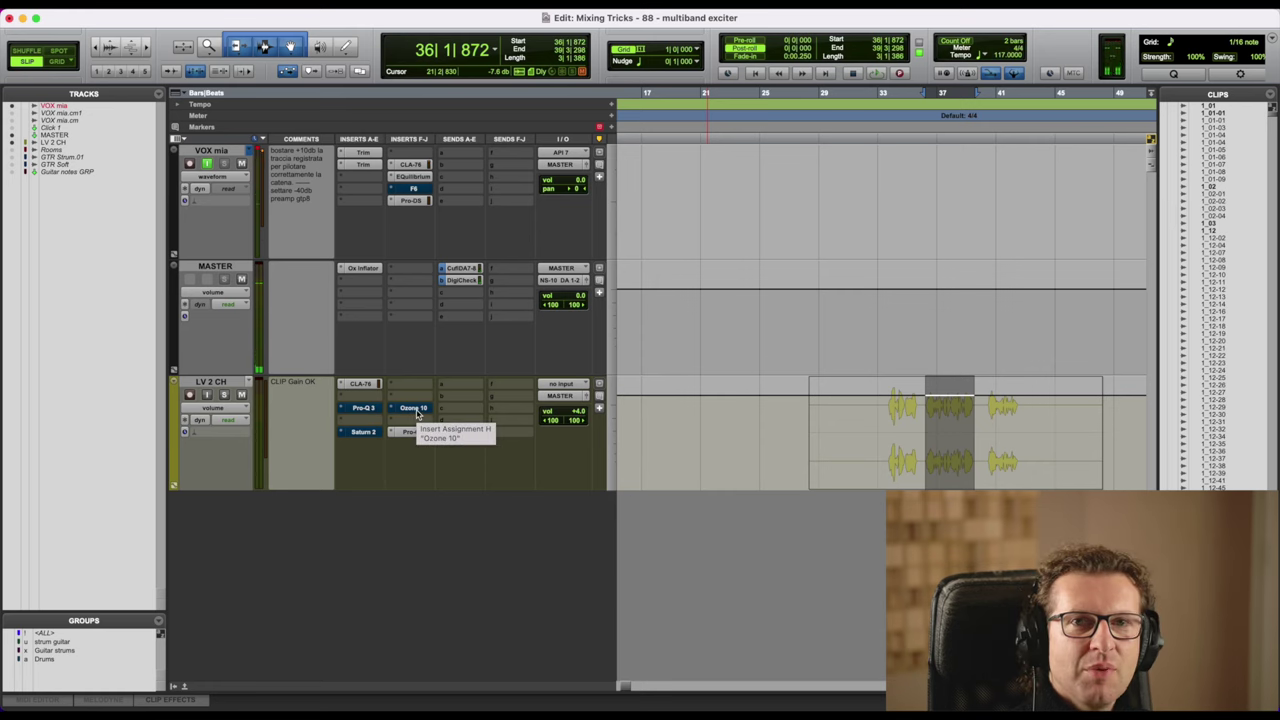
key(space)
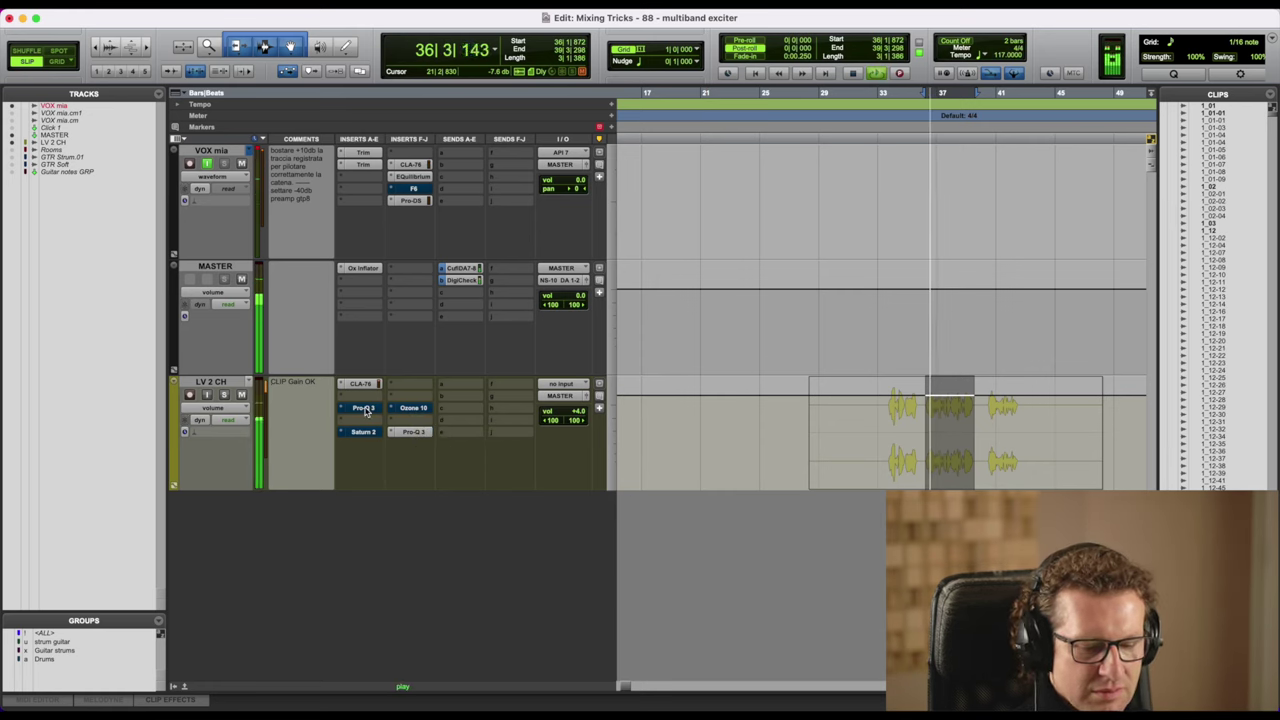
Compare the vocal processing by activating Pro-Q 3, Saturn 2 and Ozone 10 one at a time during playback.
super+click(364, 408)
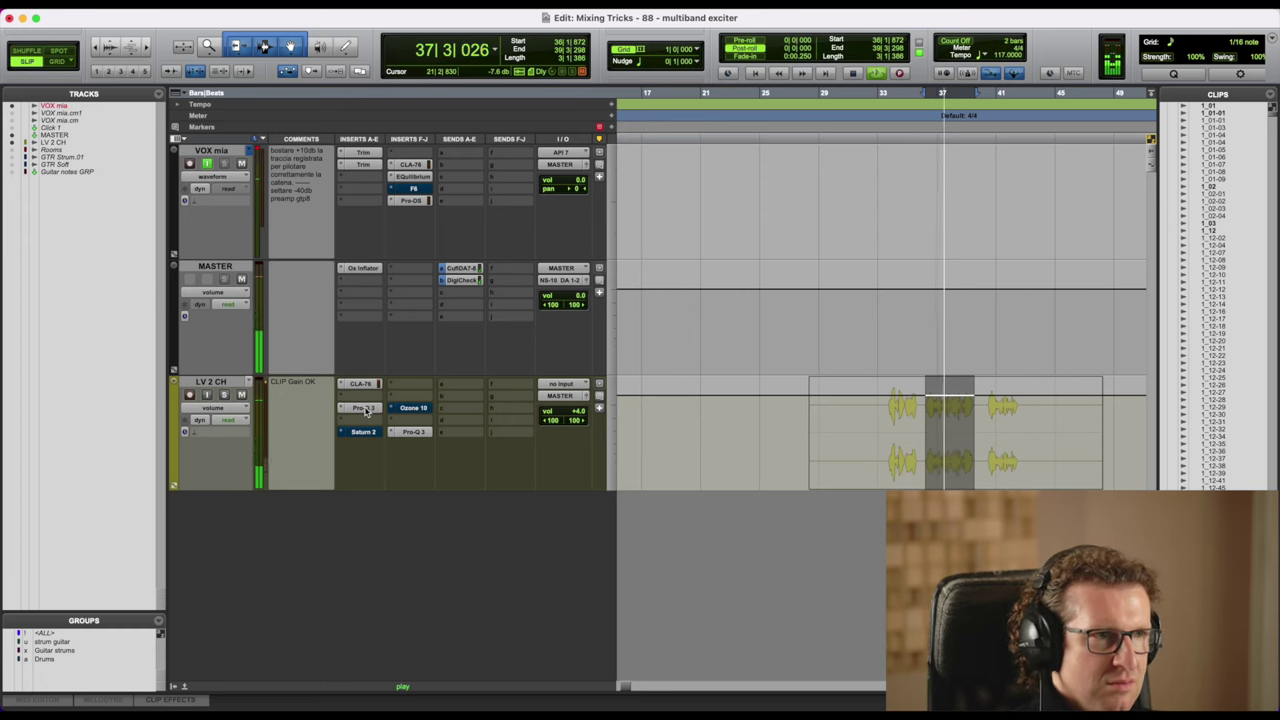
super+click(366, 409)
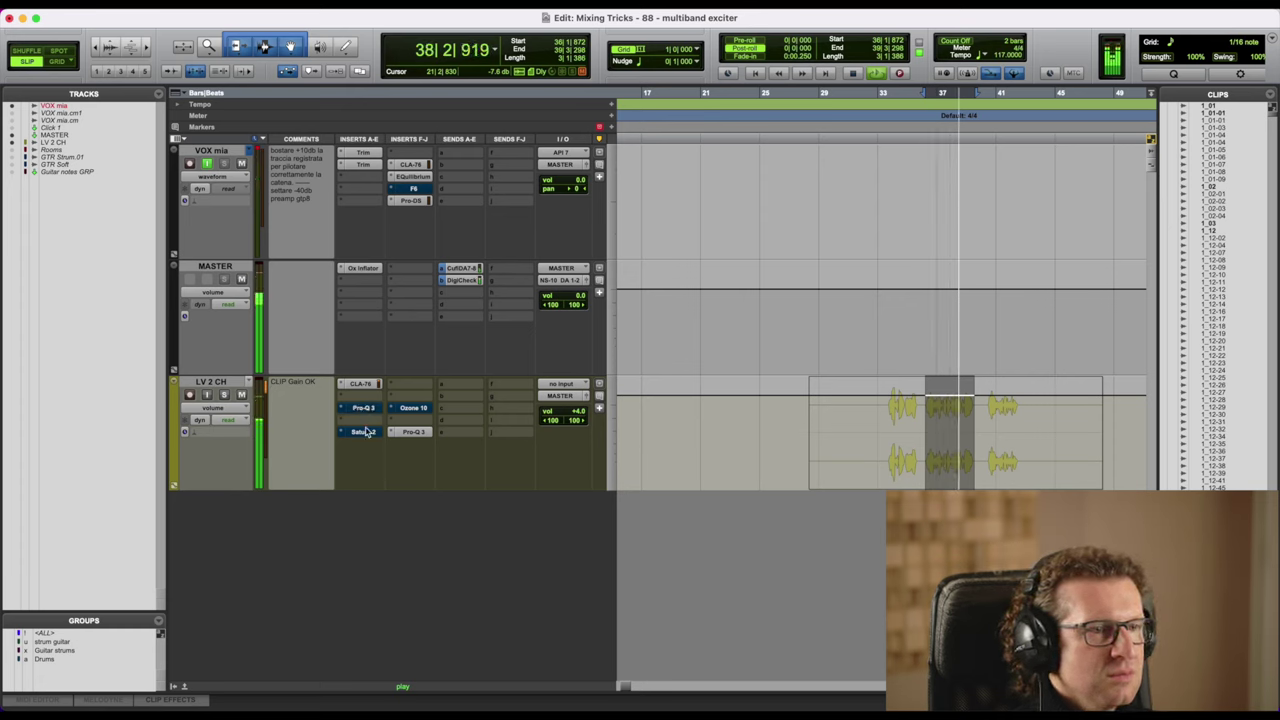
super+click(366, 432)
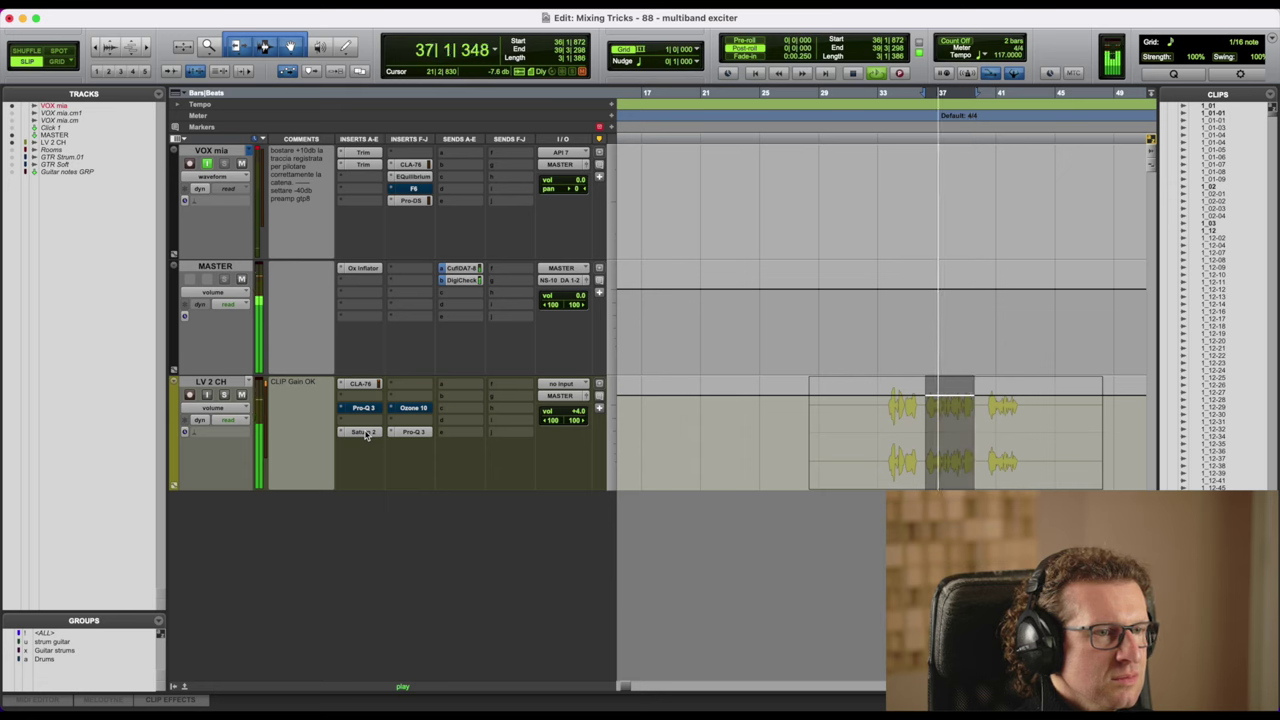
super+click(366, 432)
super+click(414, 408)
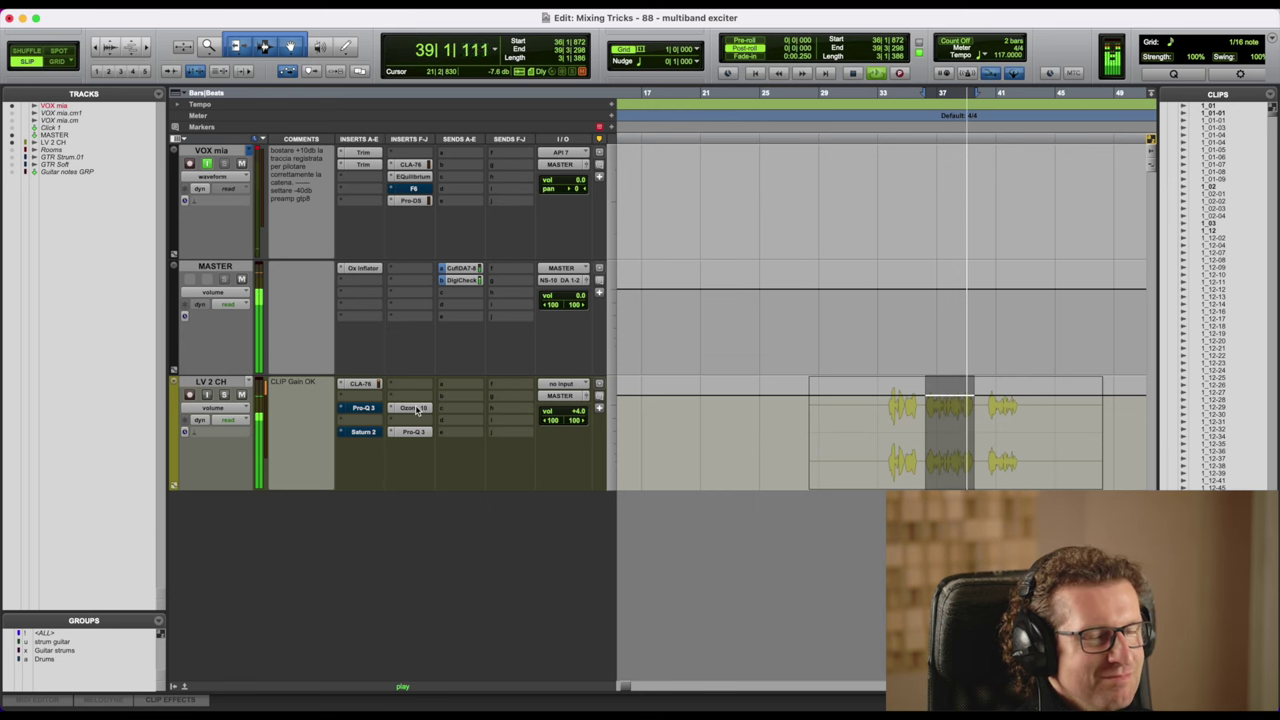
Raise the Pro-Q 3 high-shelf gain to about +6.5 dB and close the plug-in.
click(363, 408)
drag(701, 421, 680, 397)
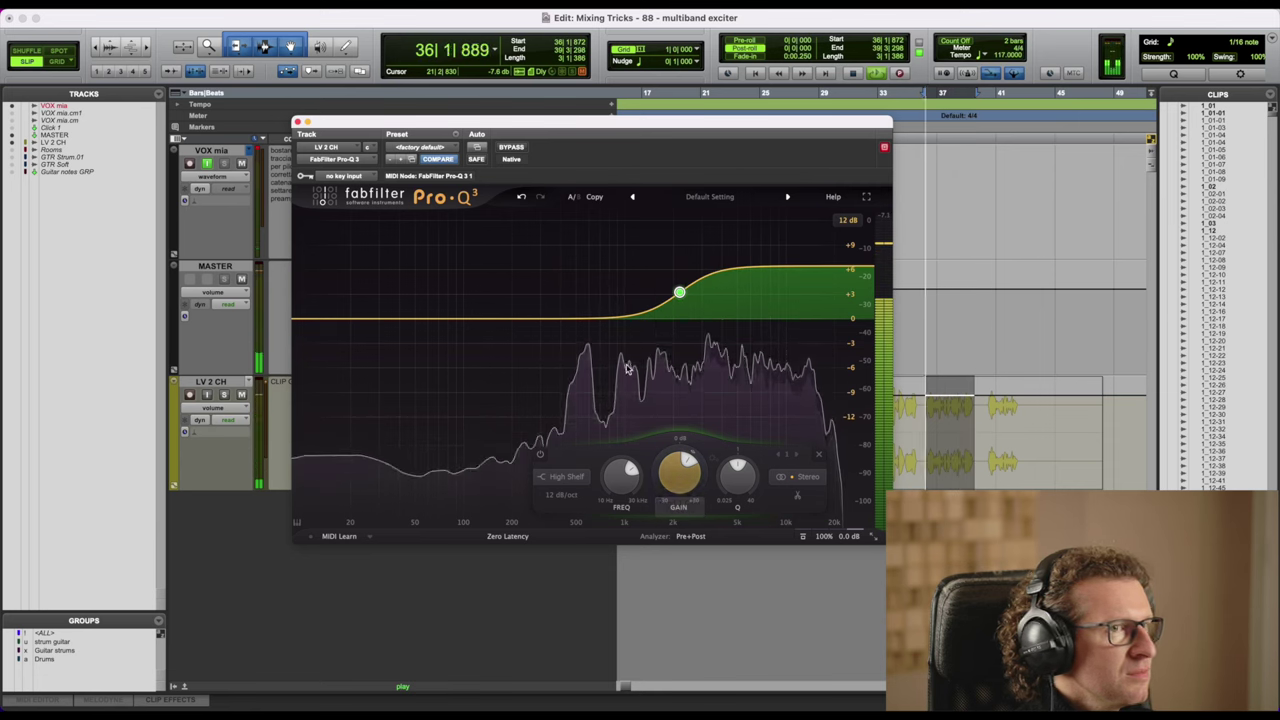
click(297, 122)
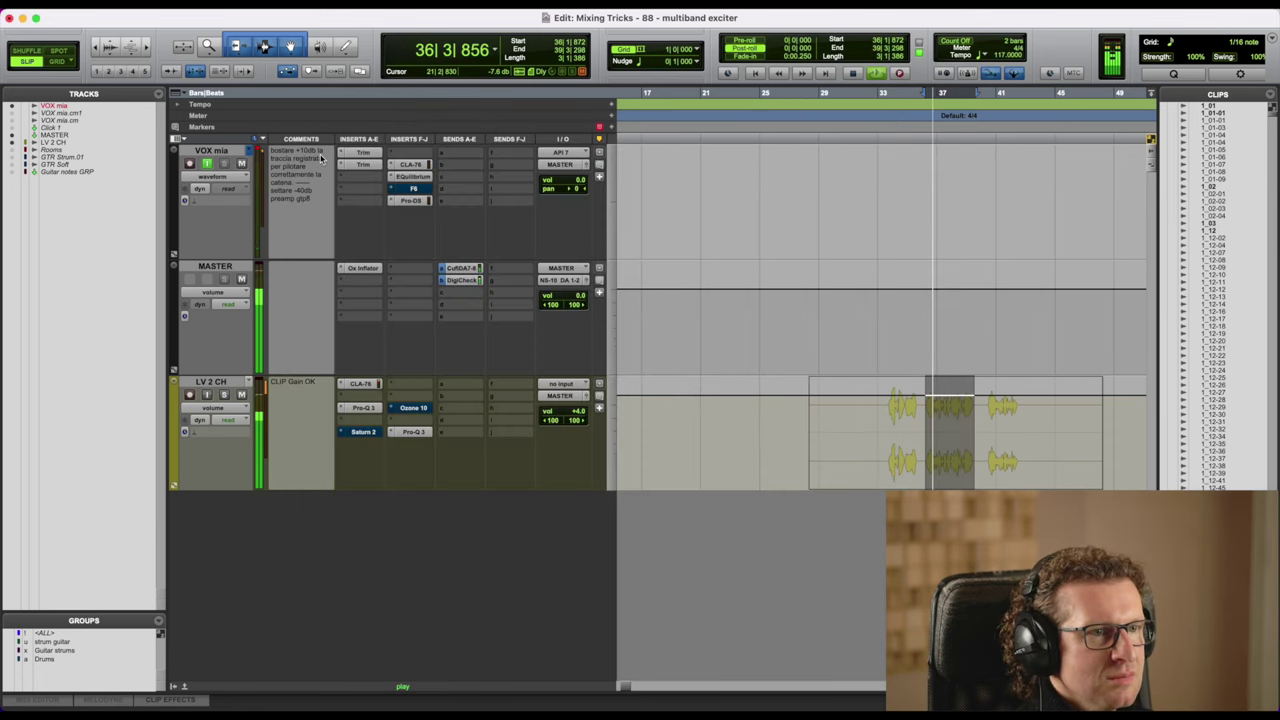
Compare Pro-Q 3 with Ozone 10 on LV 2 CH by alternately bypassing them during playback.
click(366, 412)
super+click(410, 409)
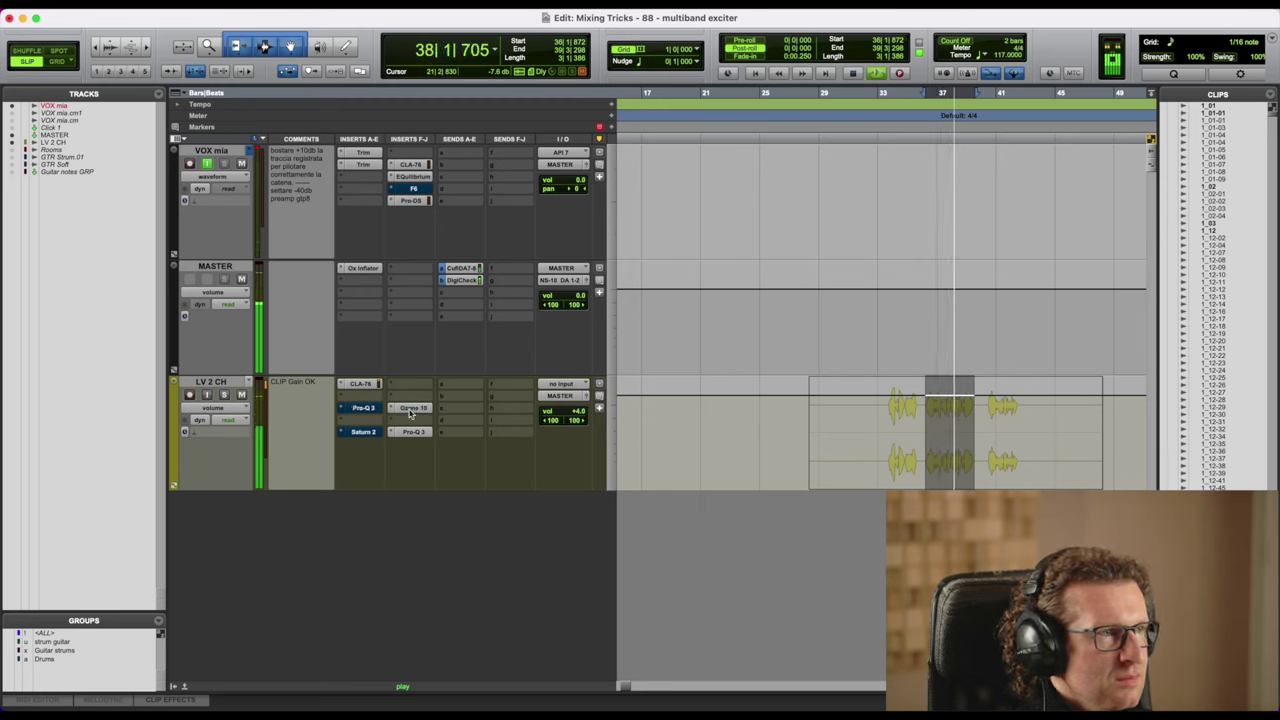
super+click(410, 410)
super+click(364, 410)
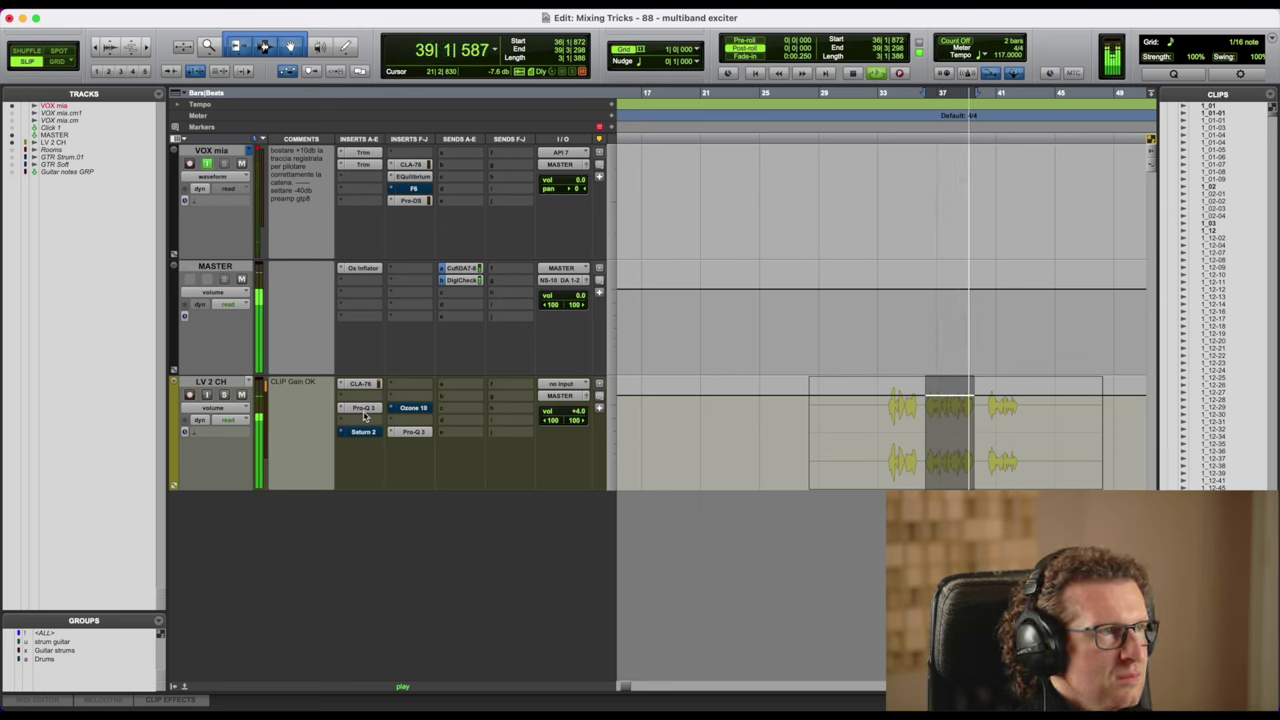
super+click(365, 410)
super+click(365, 410)
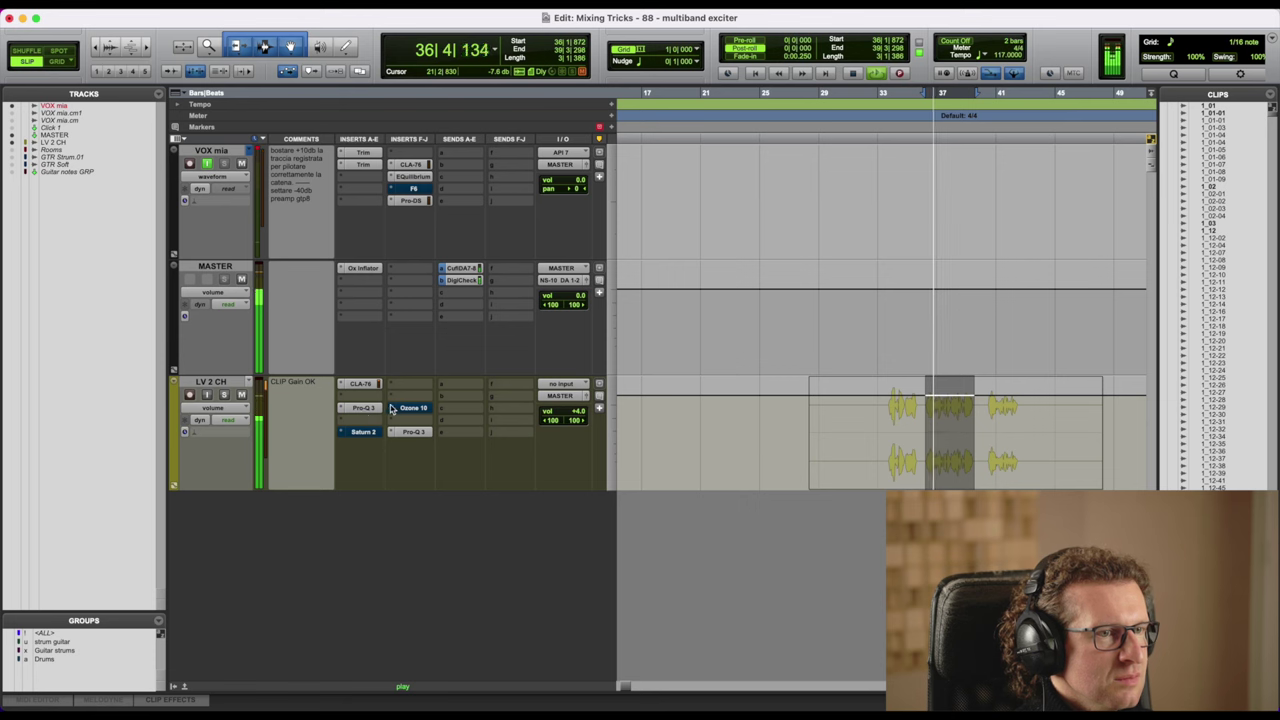
Raise the Pro-Q 3 high-shelf gain to about +7.5 dB, close it, and compare it against Ozone 10 before stopping playback.
click(365, 409)
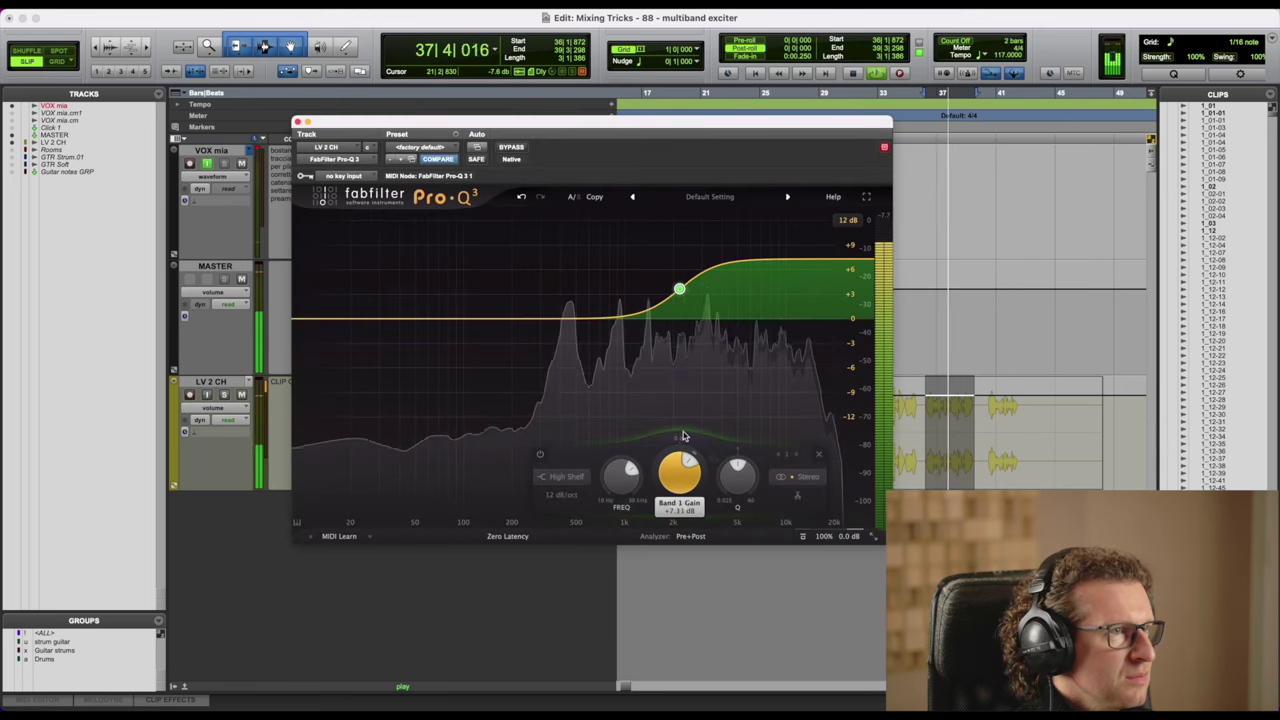
key(super+w)
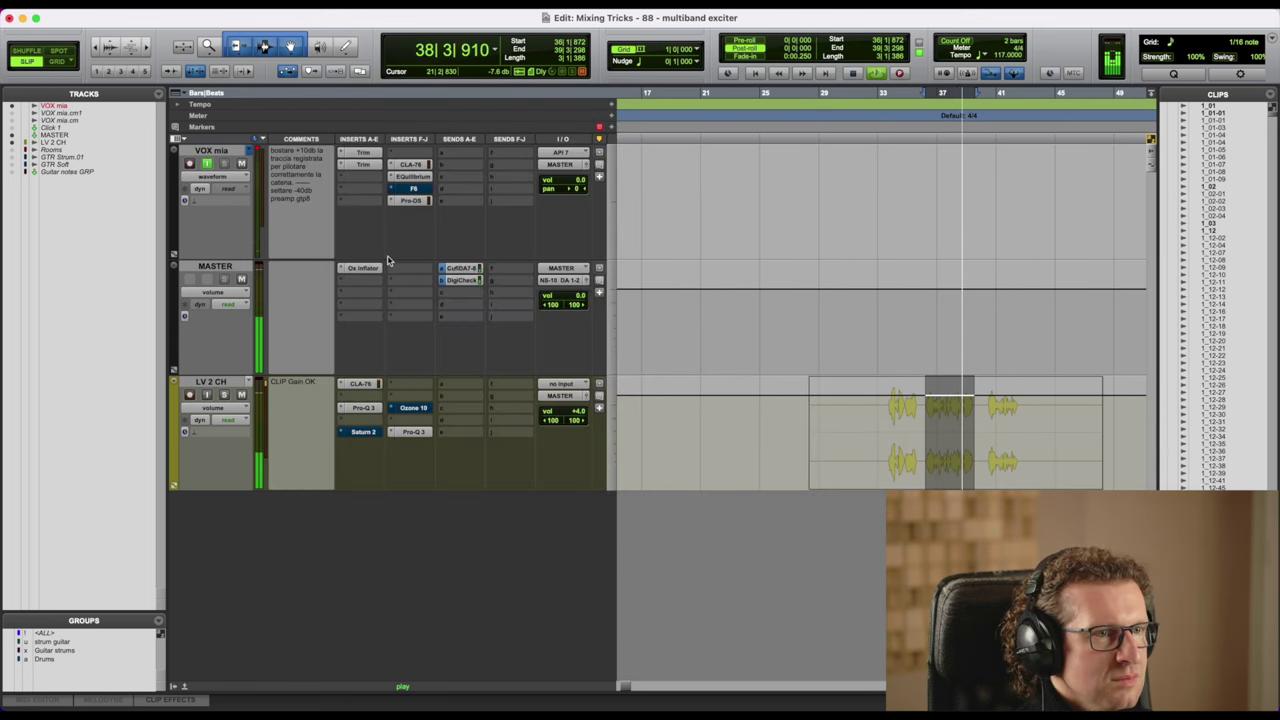
super+click(364, 409)
super+click(413, 409)
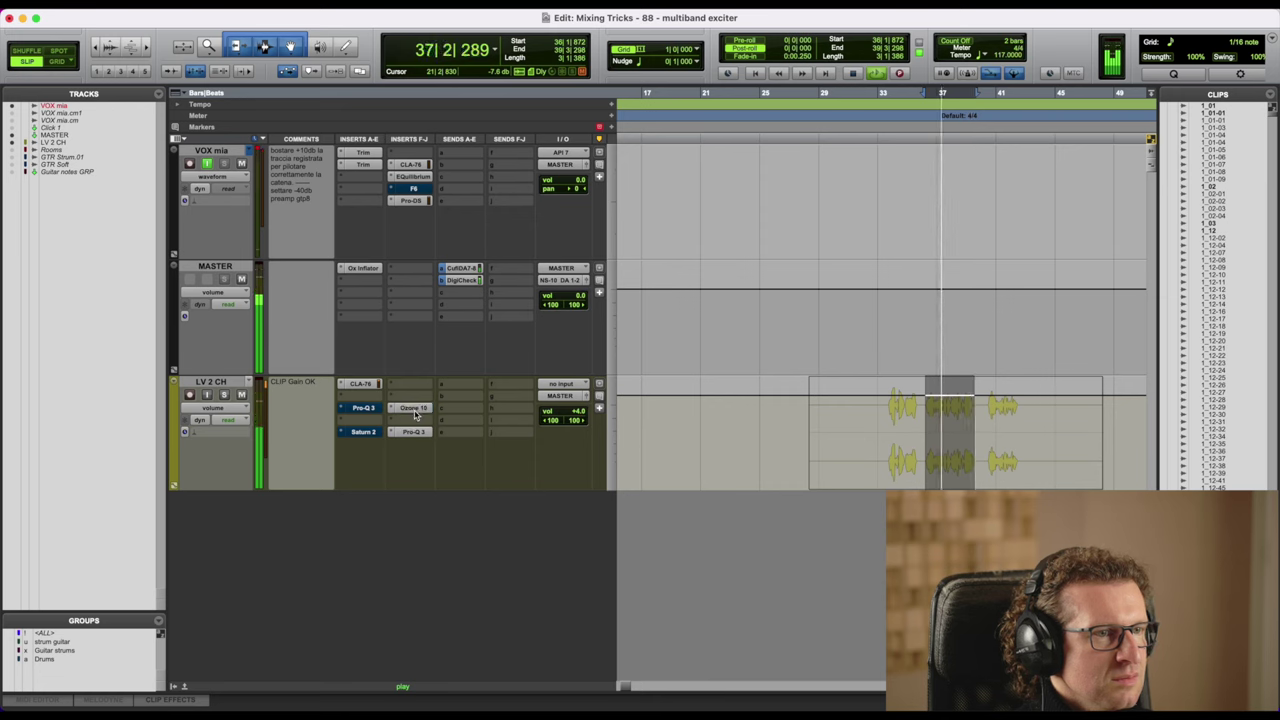
super+click(414, 410)
super+click(365, 409)
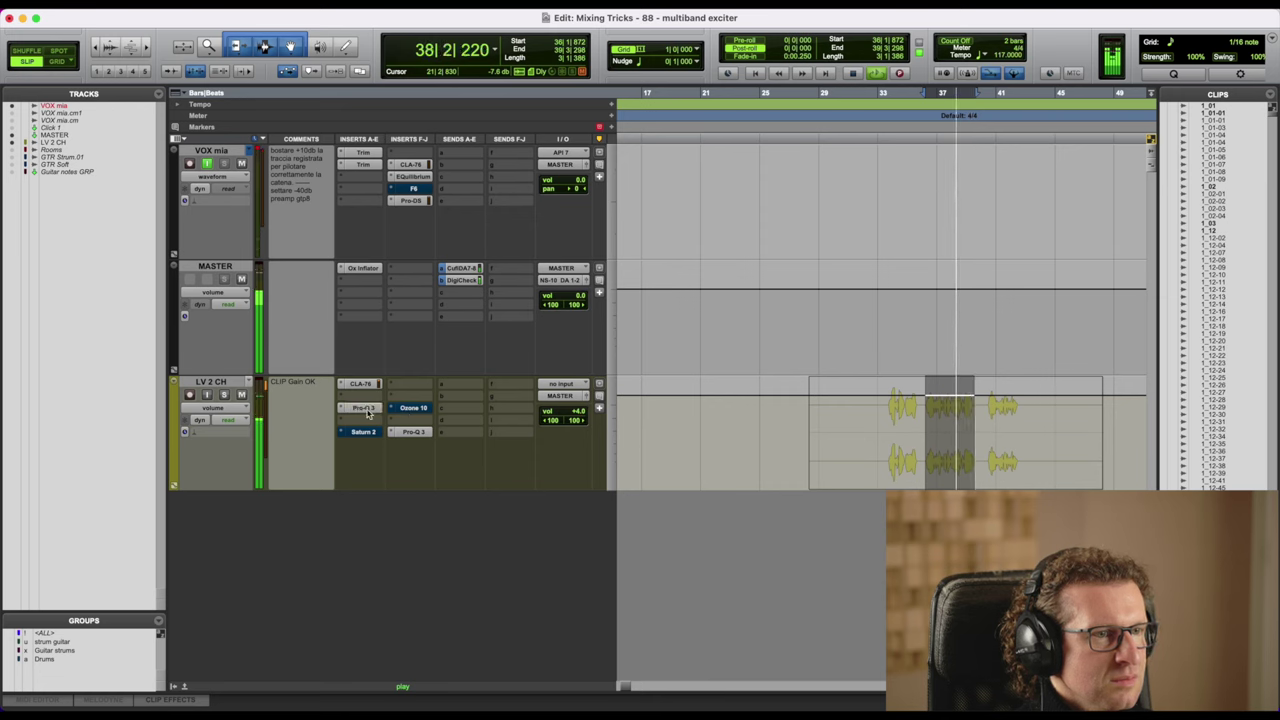
key(space)
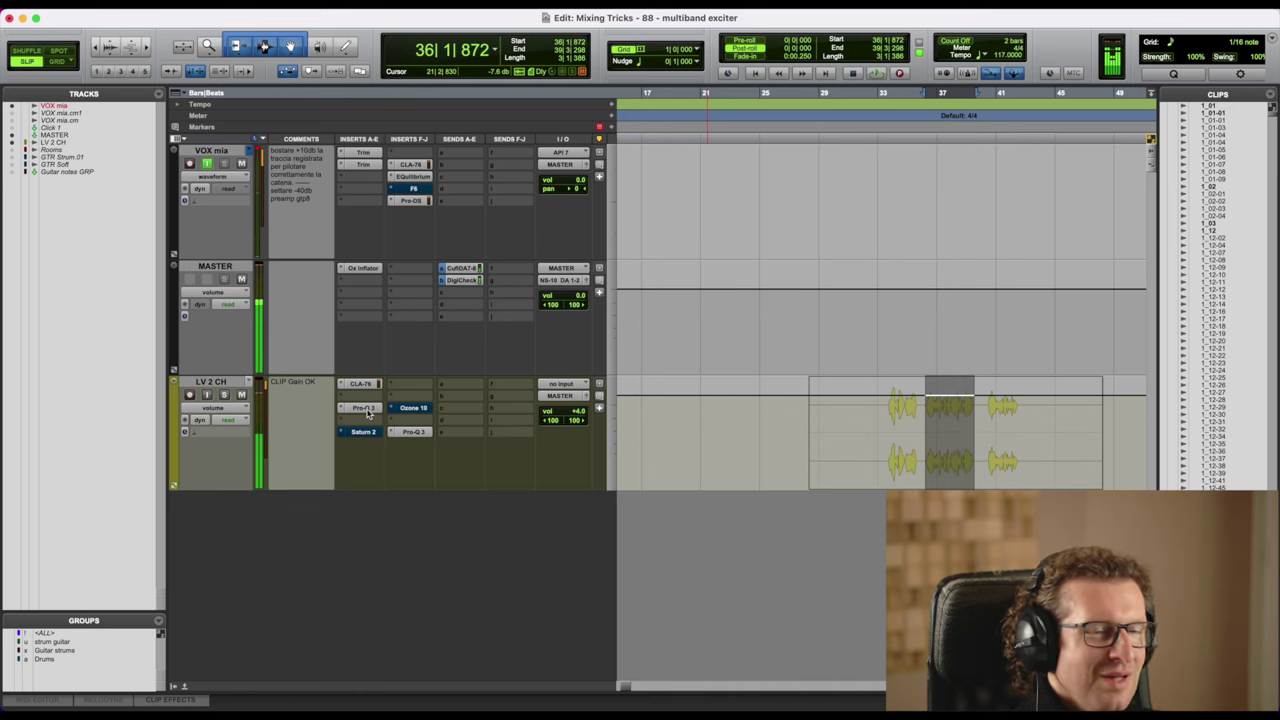
Review the high-shelf boost in Pro-Q 3, play the selected phrase through it, and close the plug-in.
click(353, 411)
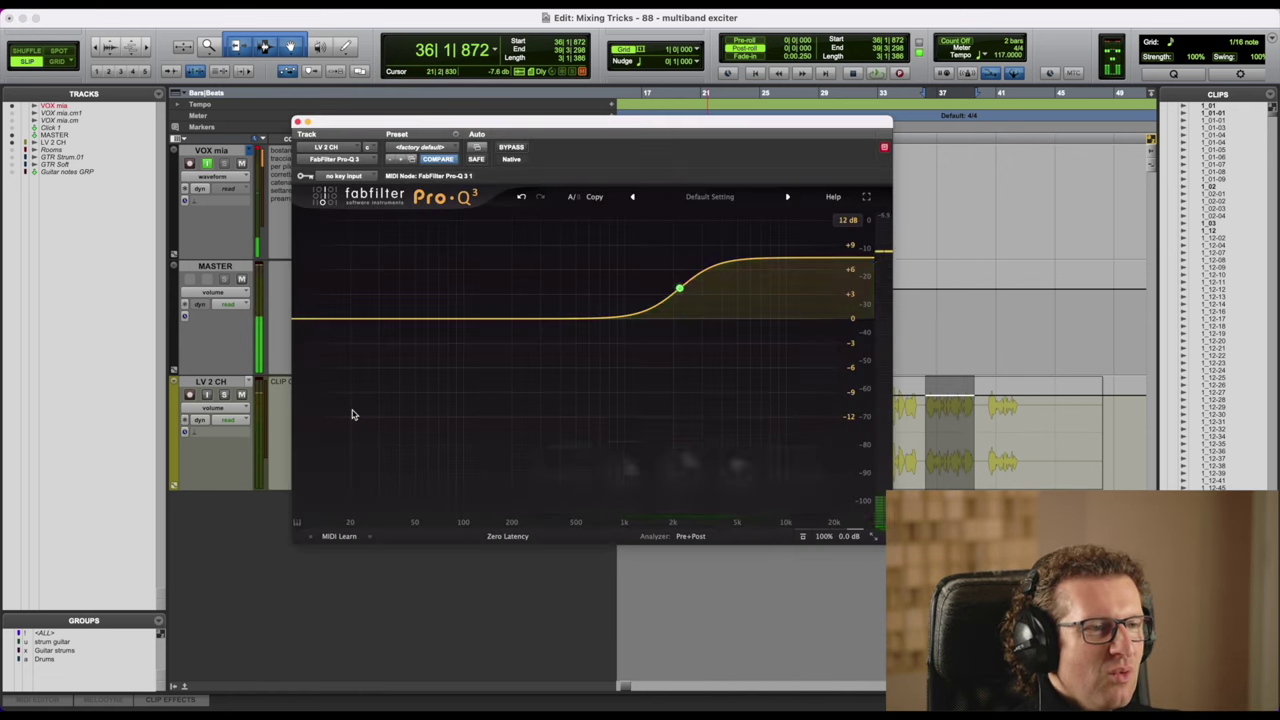
mouse_move(494, 400)
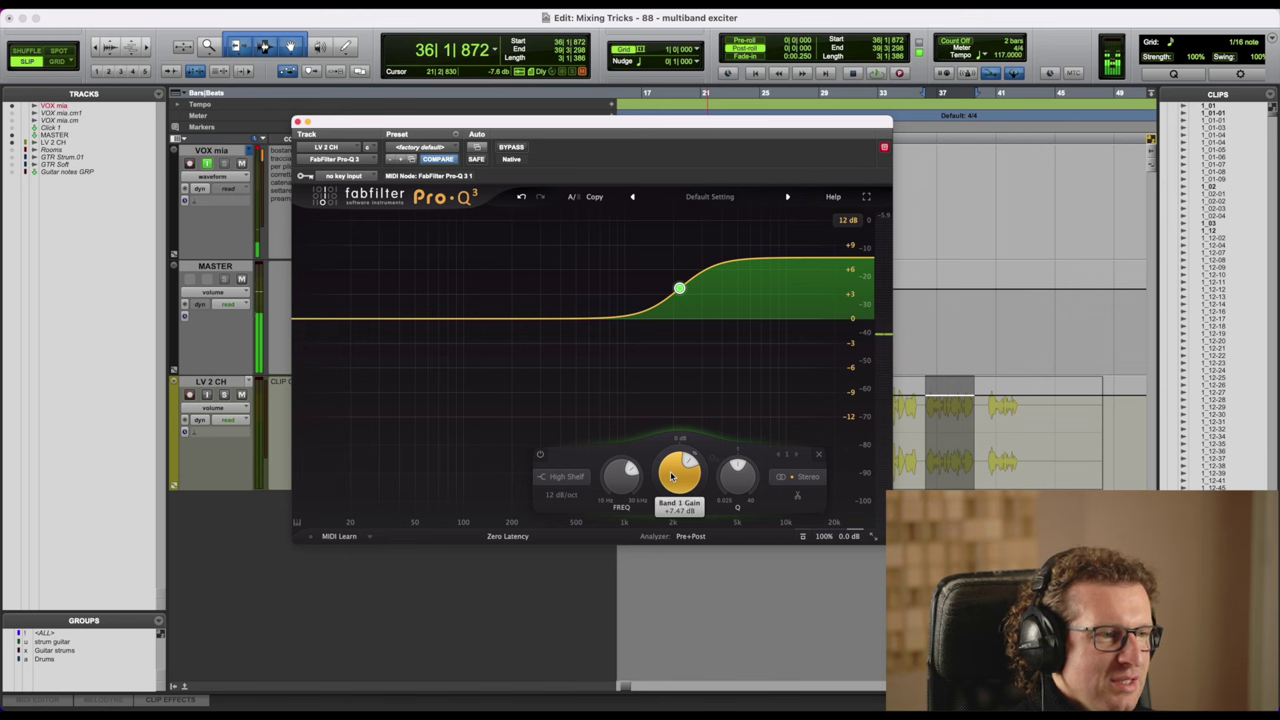
mouse_move(672, 477)
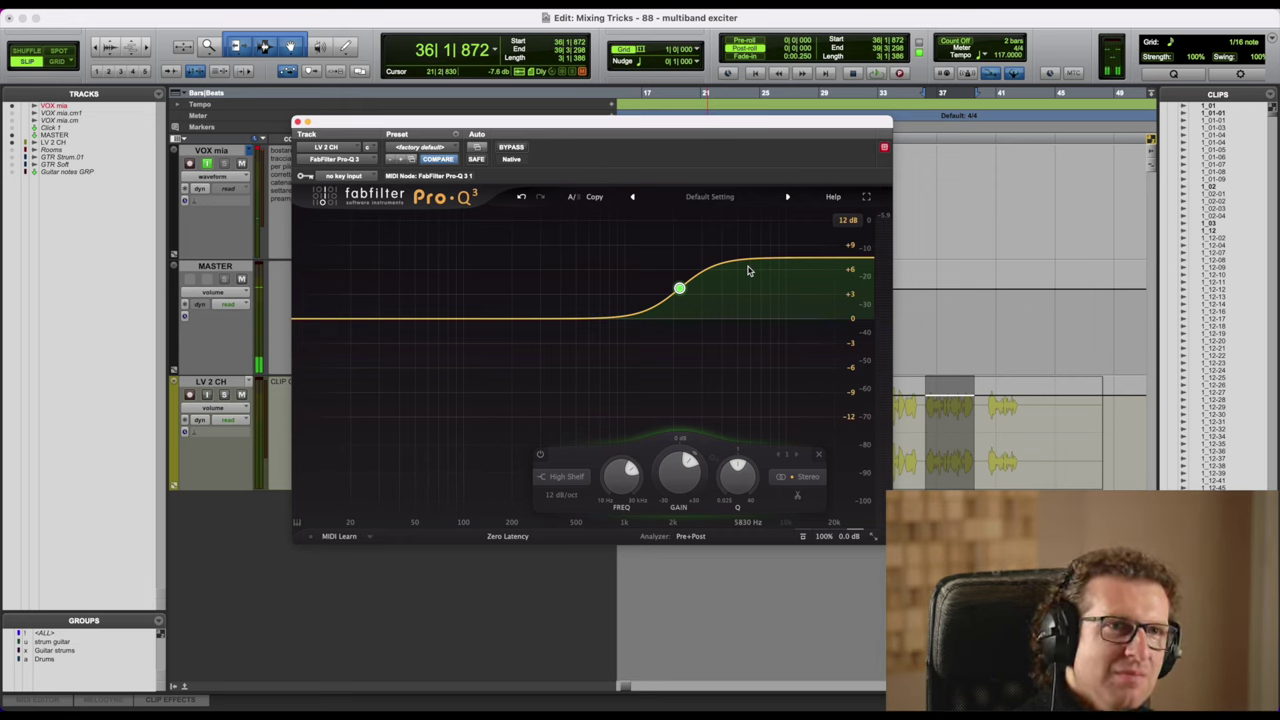
key(space)
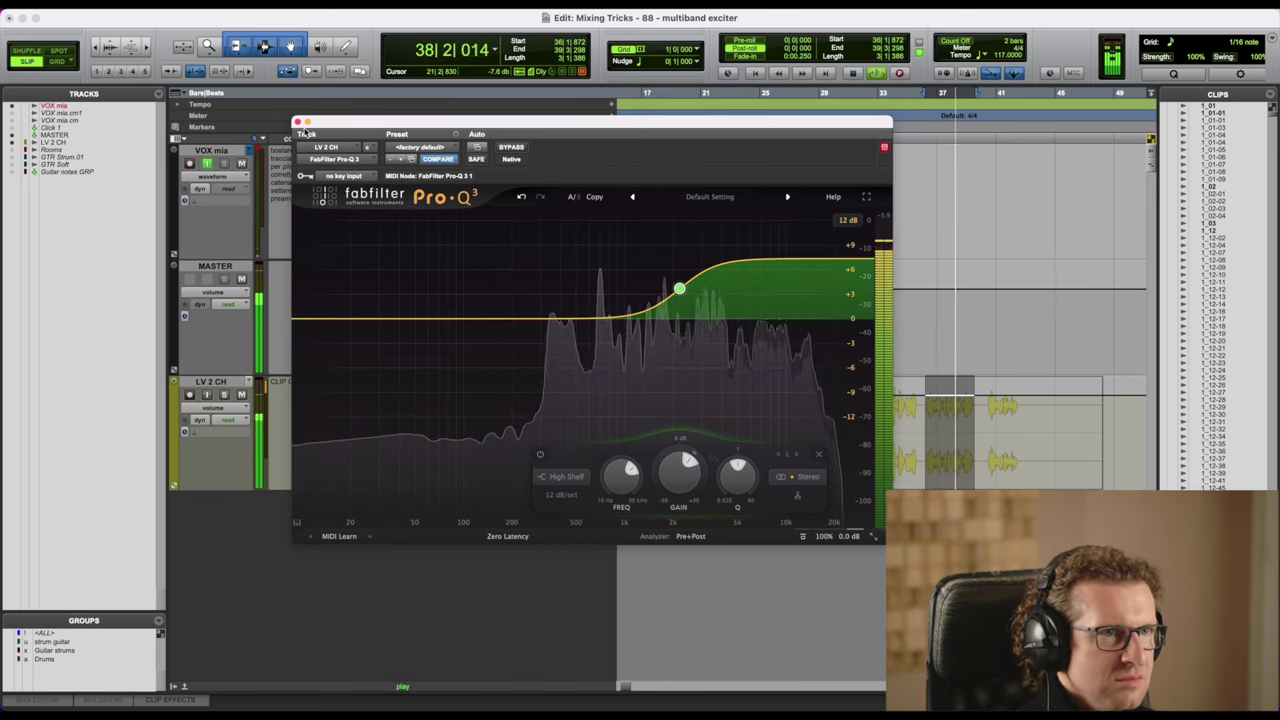
click(297, 121)
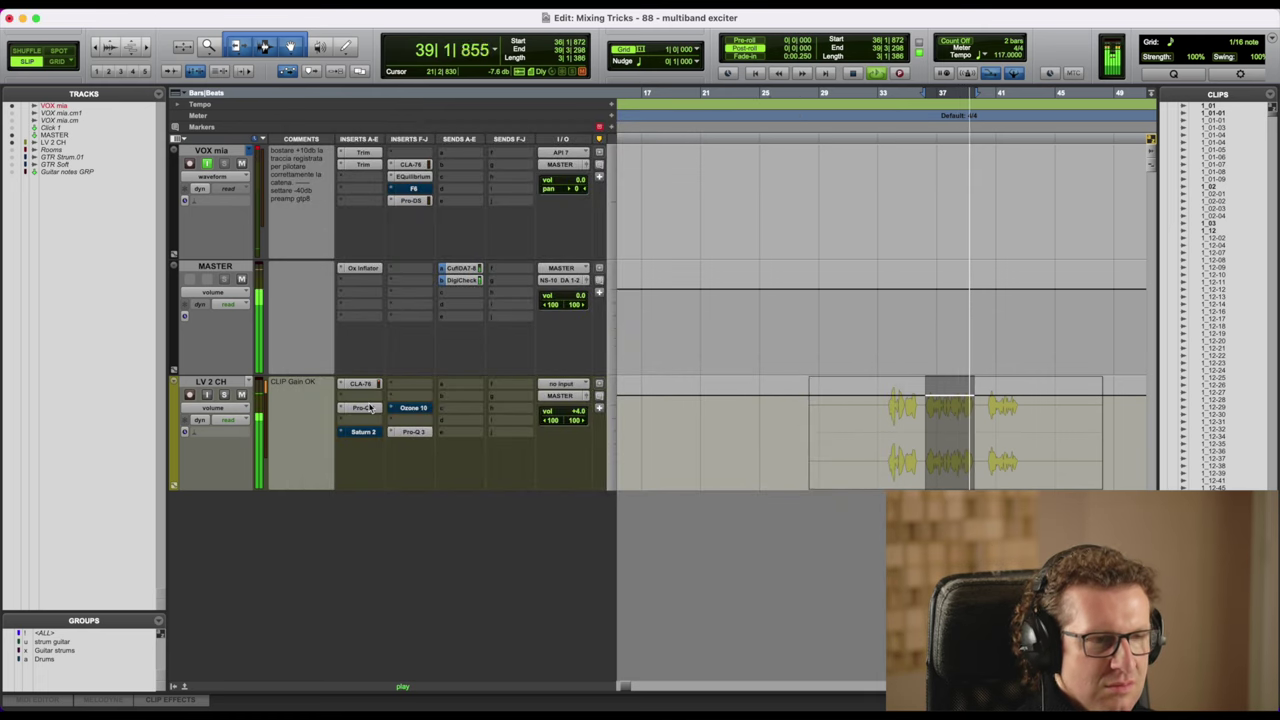
Swap Pro-Q 3 for Ozone 10 and back during playback to hear the equalizer against the exciter.
super+click(363, 408)
super+click(410, 408)
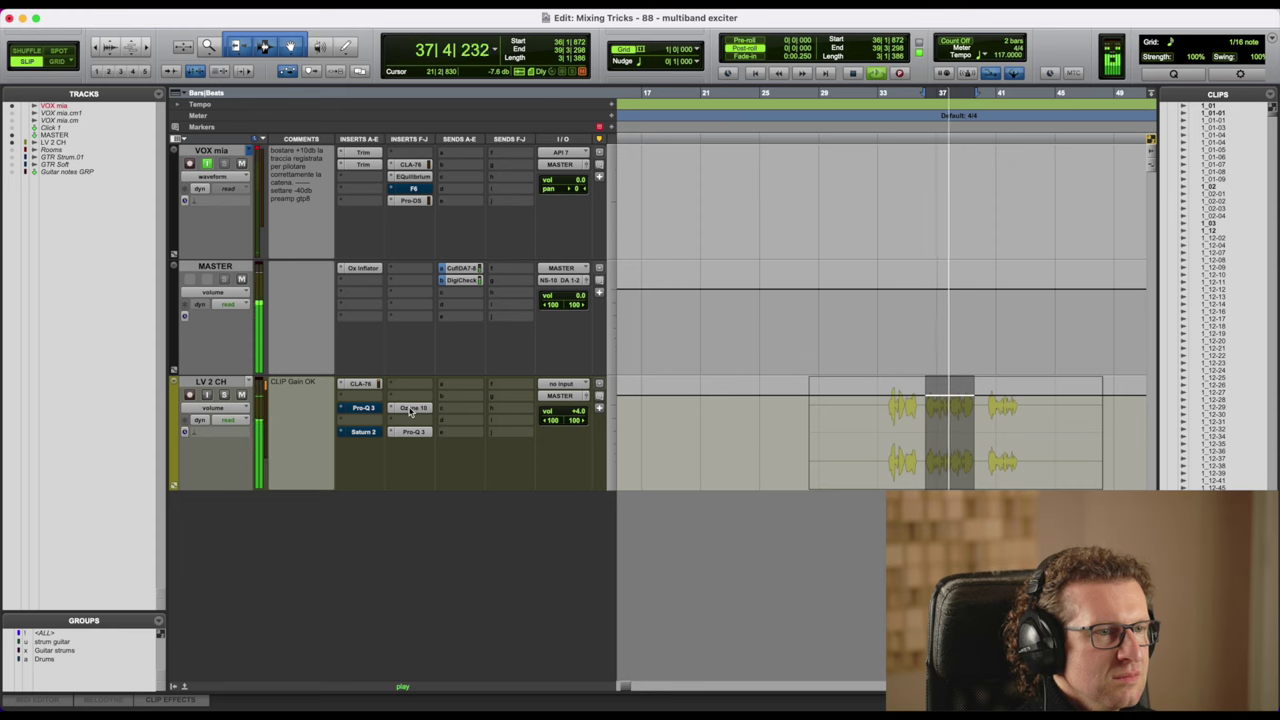
super+click(410, 408)
super+click(372, 411)
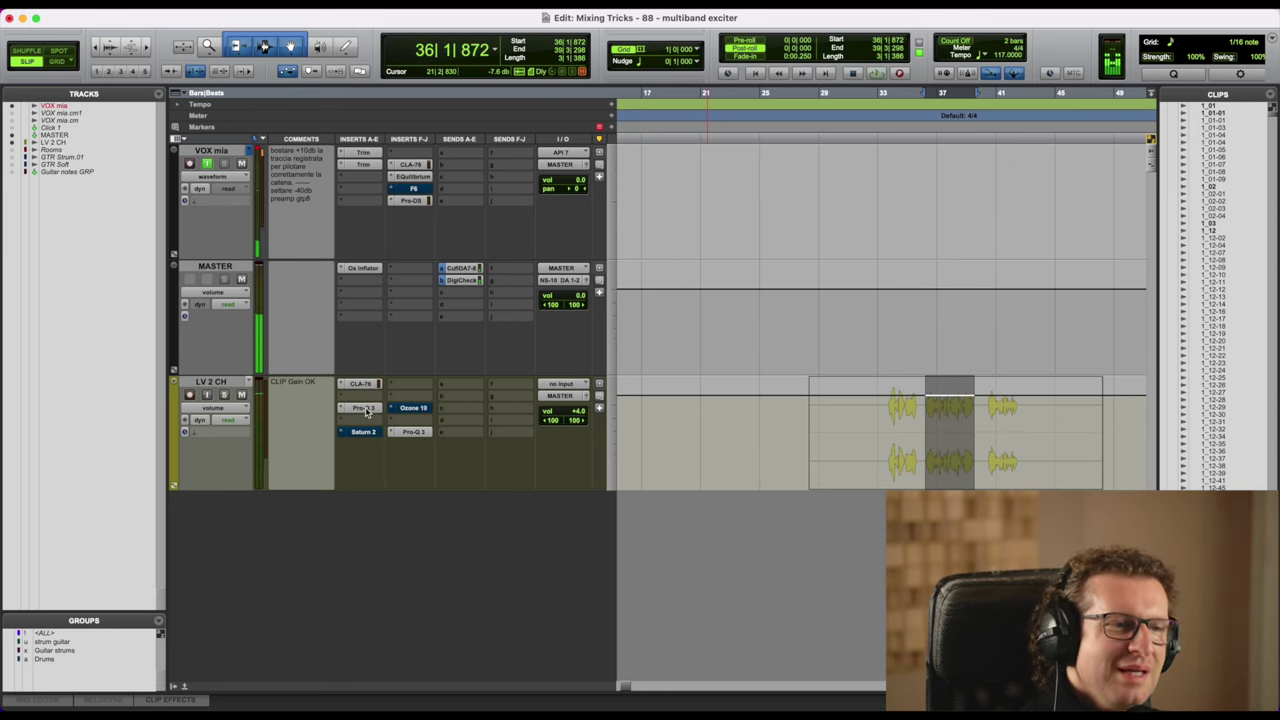
Review the Pro-Q 3 high shelf and the bypassed Saturn 2 settings on LV 2 CH, closing each plug-in.
click(366, 410)
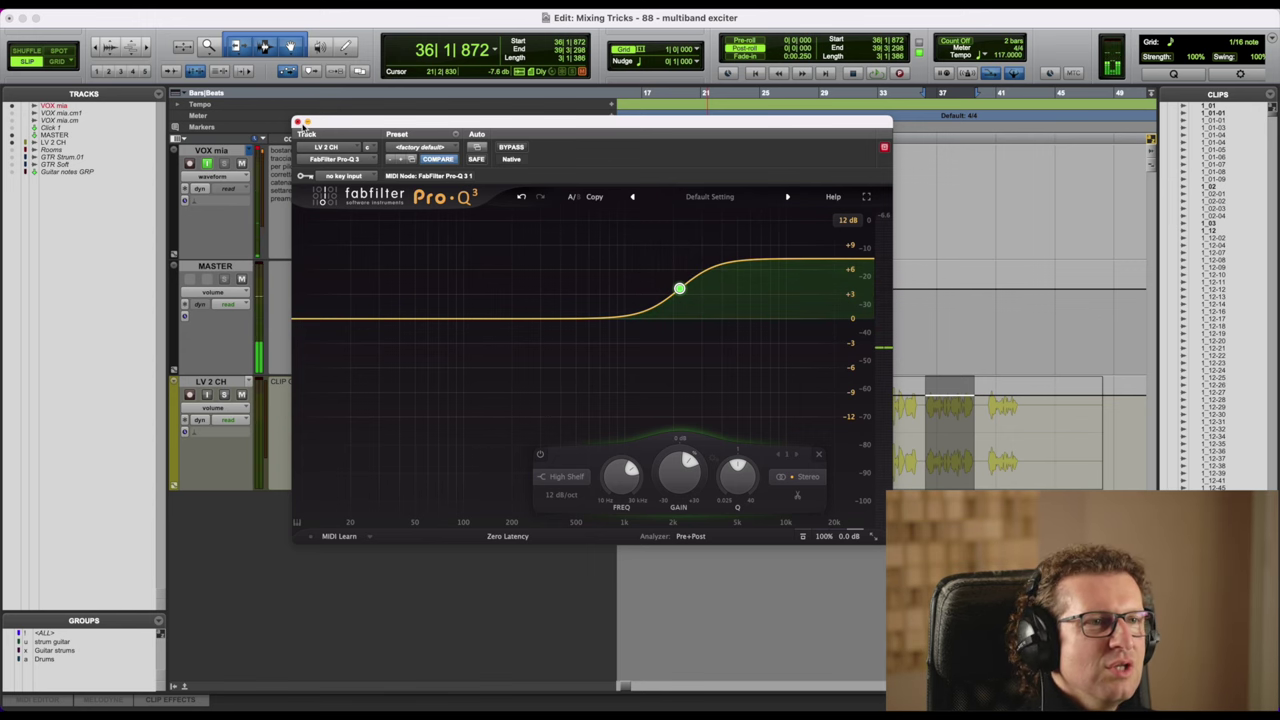
click(297, 123)
click(362, 432)
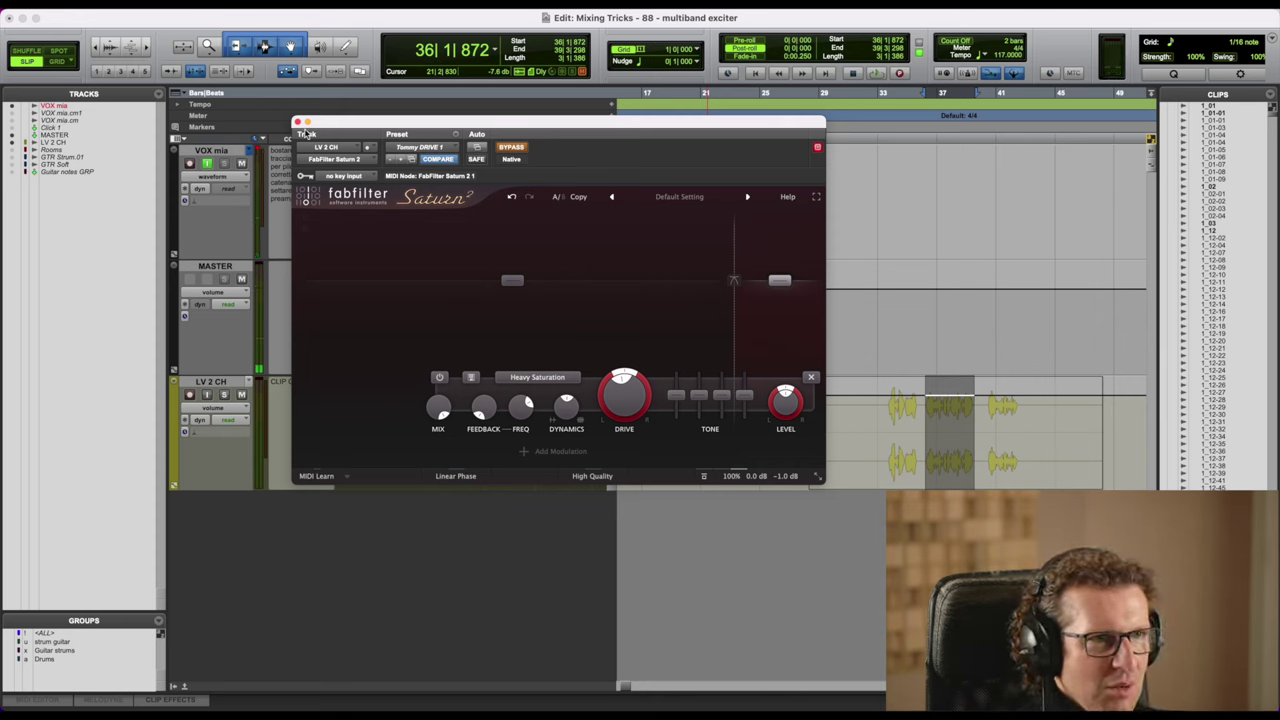
click(298, 121)
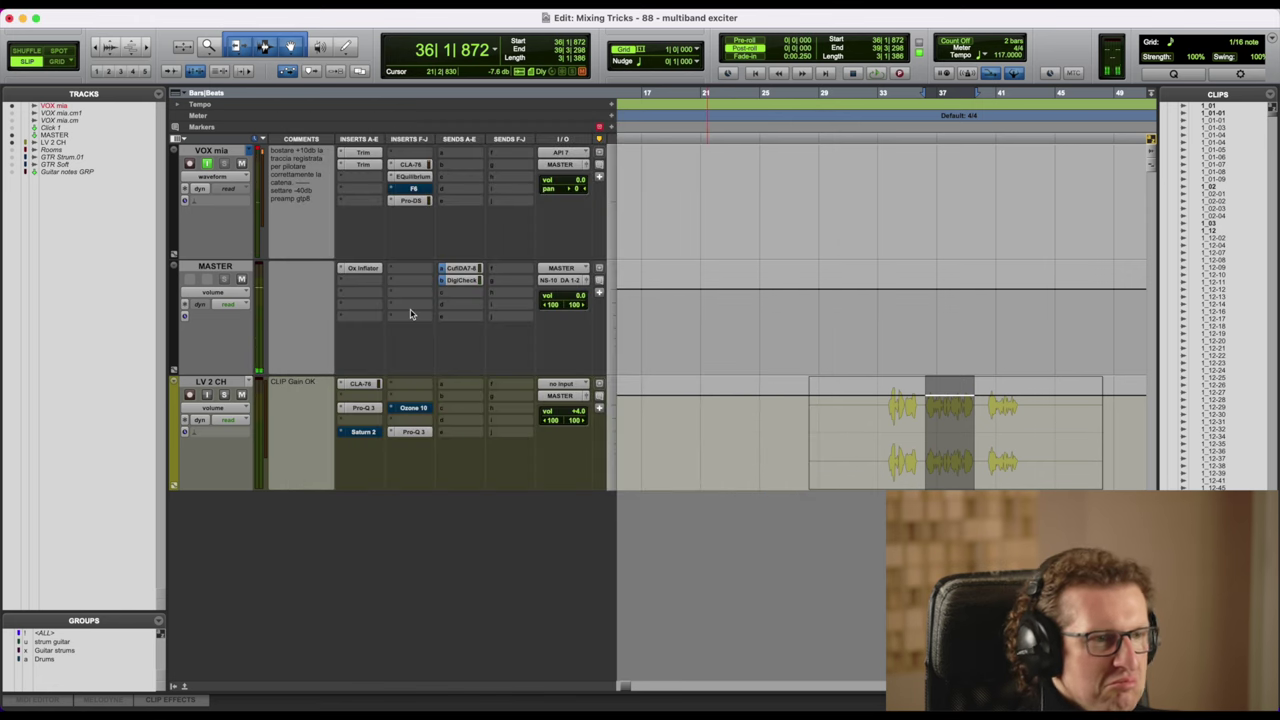
Bypass Pro-Q 3 on LV 2 CH and reactivate Ozone 10 with its plug-in window open.
ctrl+super+click(367, 407)
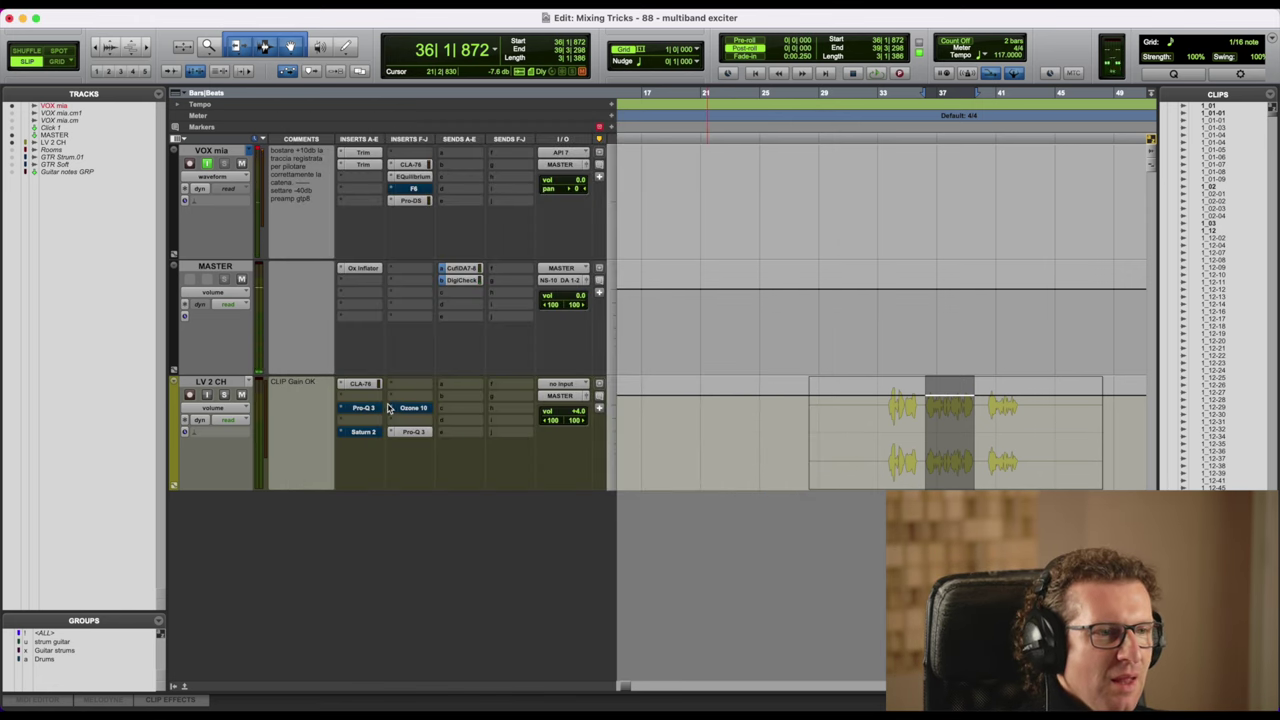
ctrl+super+click(416, 409)
click(416, 409)
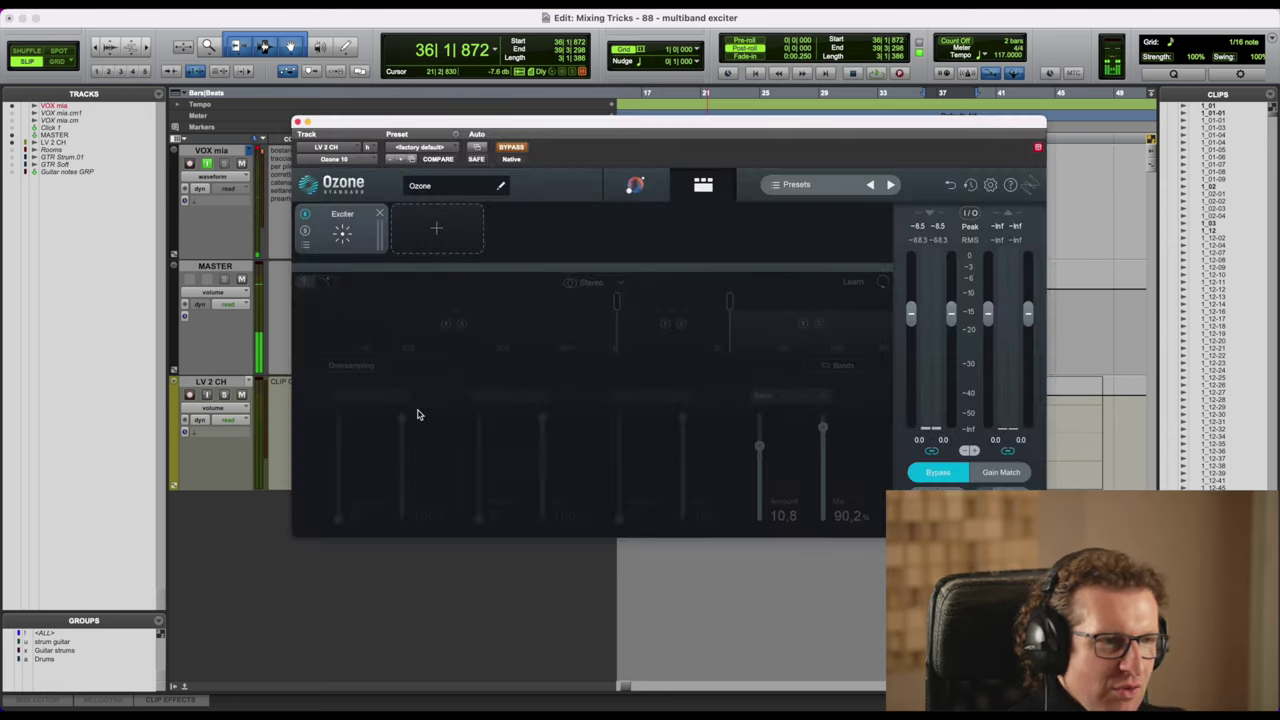
click(514, 152)
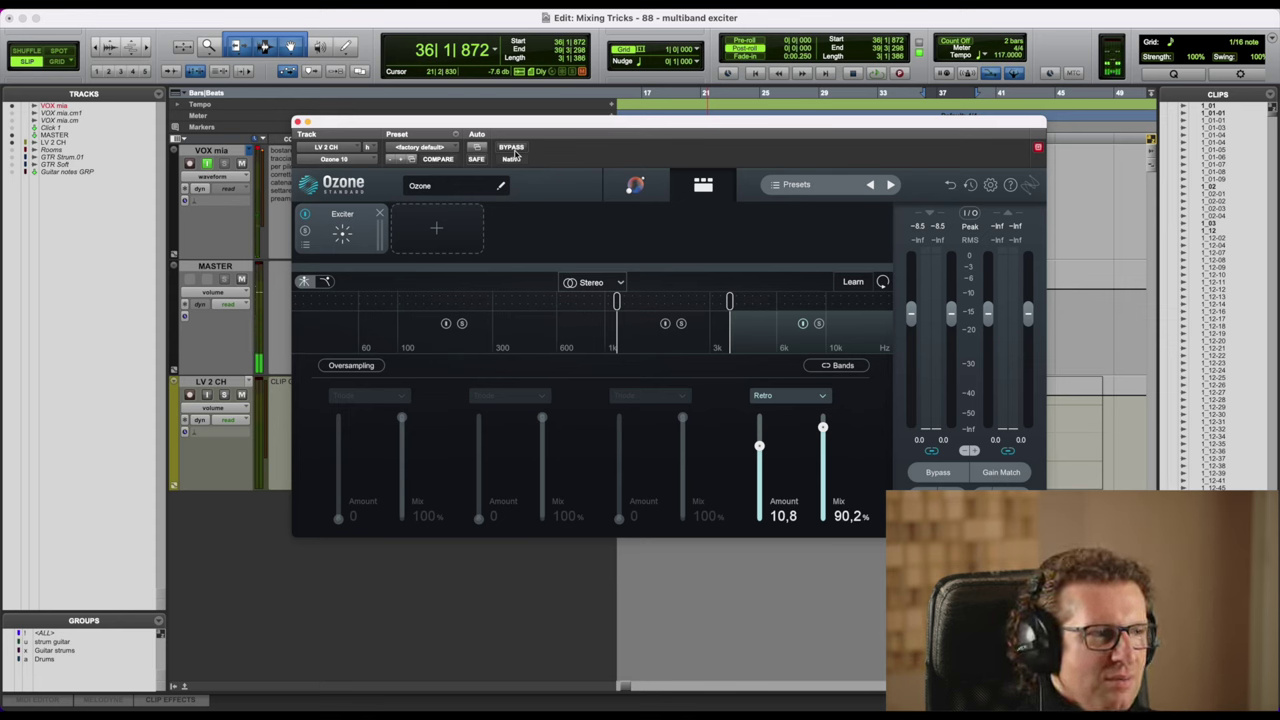
During playback, raise the Ozone high band's exciter Amount to 11.6 and Mix to 91.5%, and close the plug-in.
key(space)
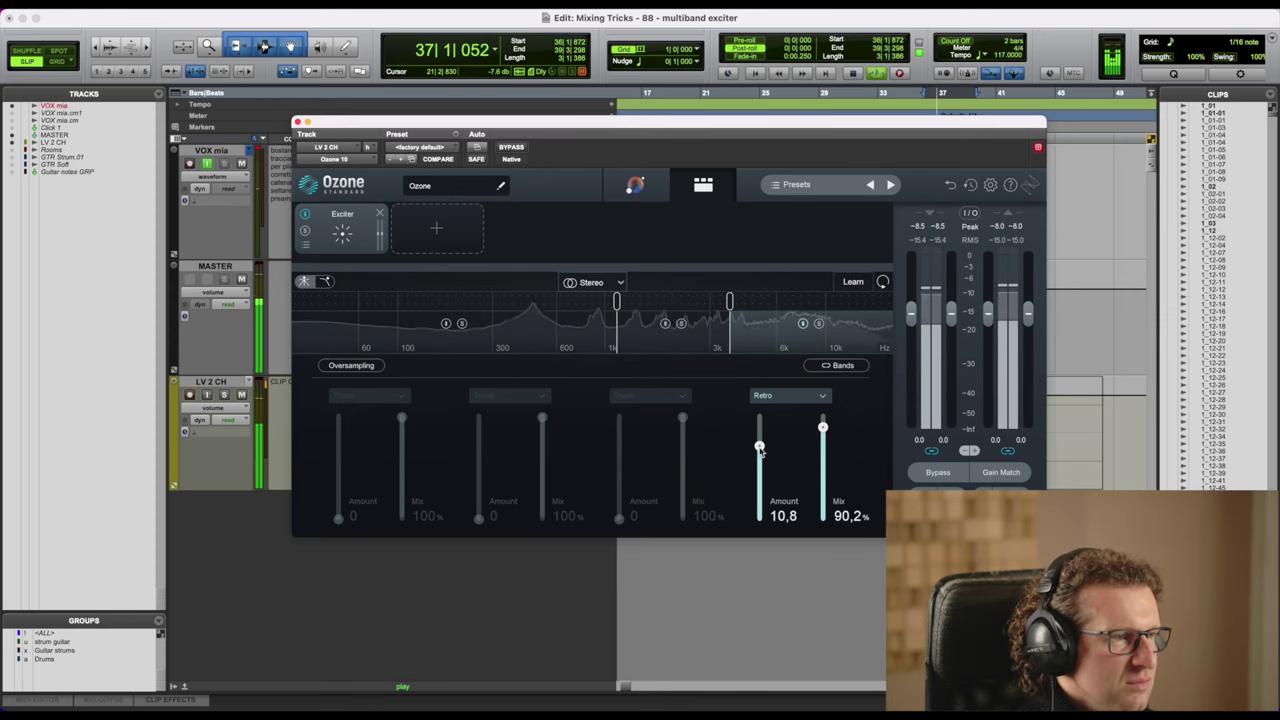
drag(760, 450, 822, 425)
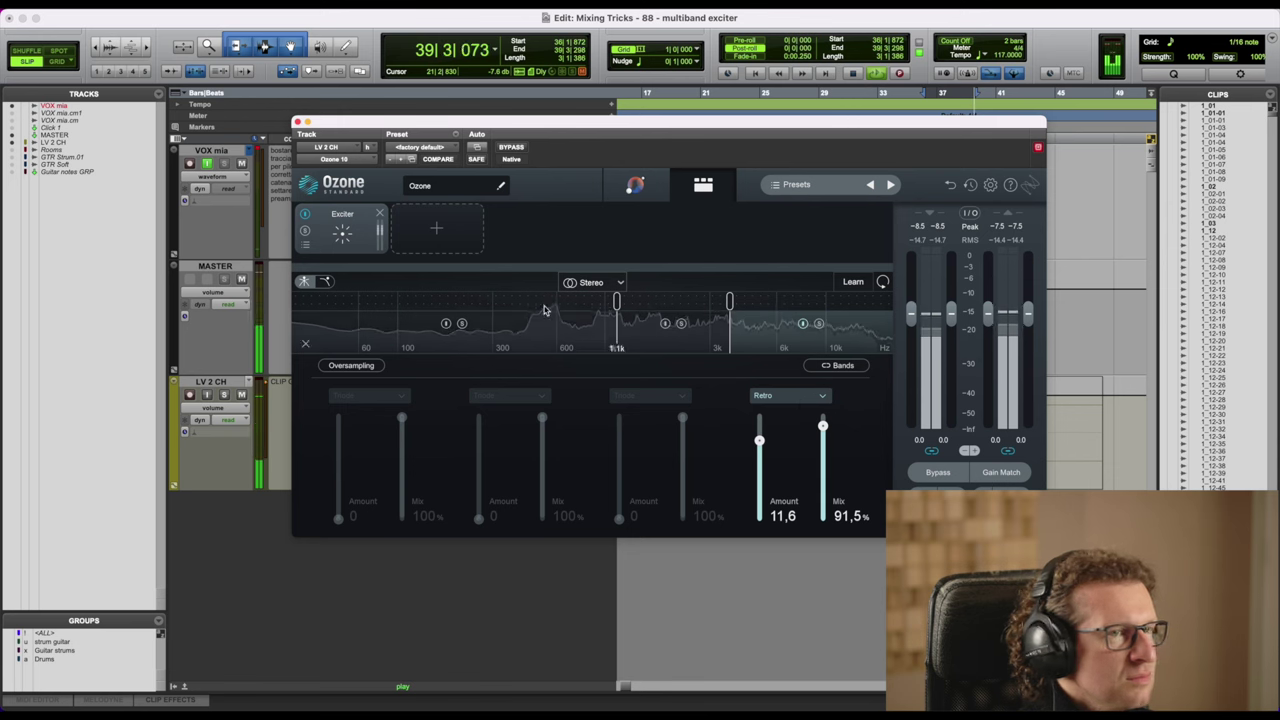
click(297, 122)
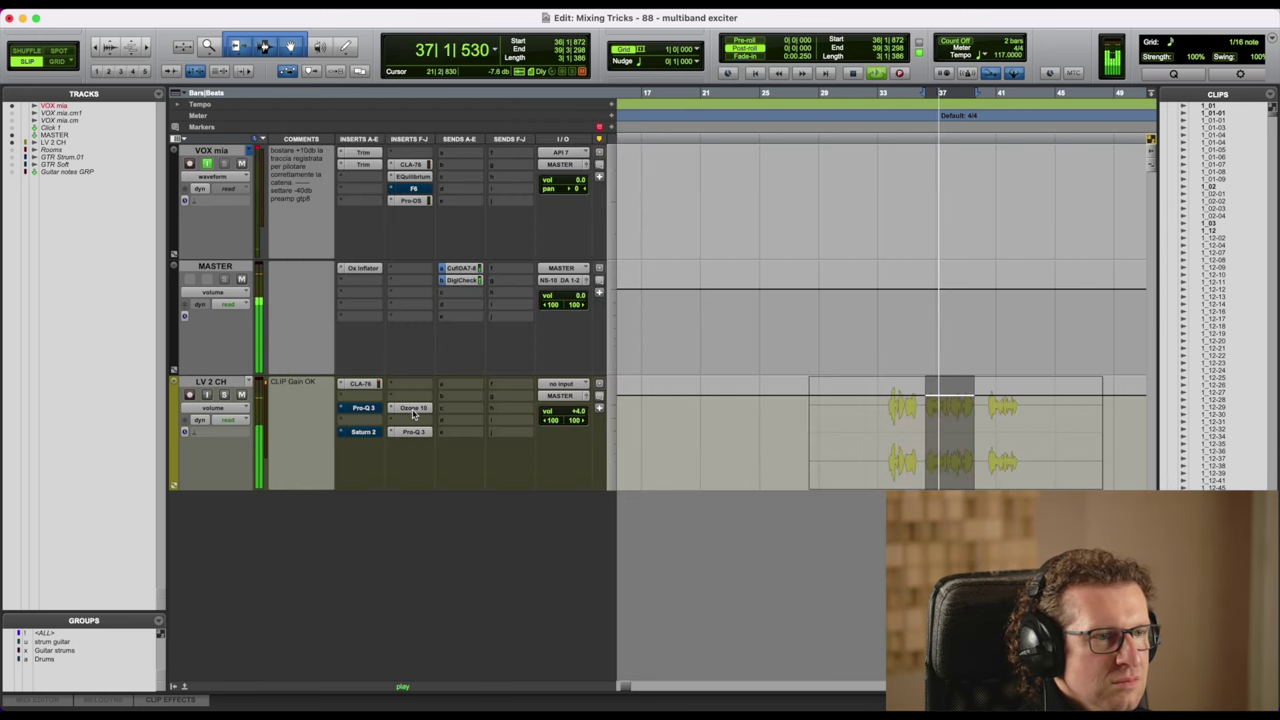
Switch between Pro-Q 3 and Ozone 10 while the phrase plays, end on Ozone 10, and stop playback.
super+click(364, 410)
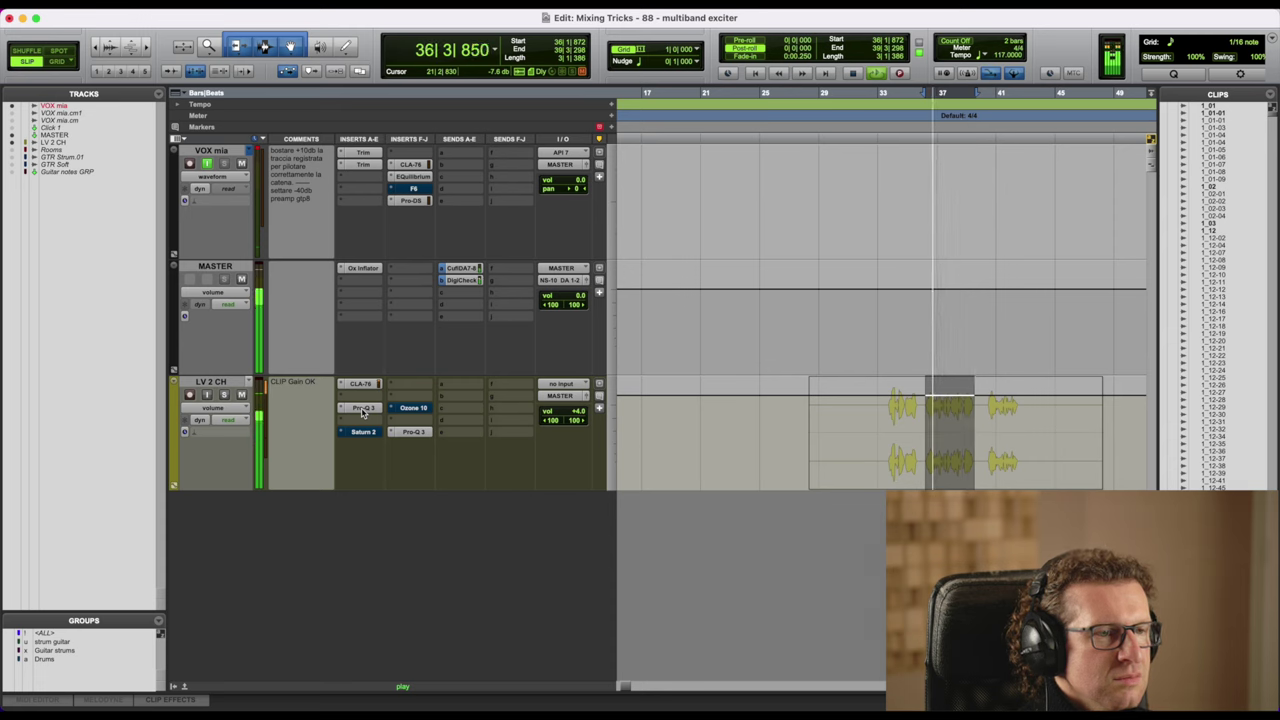
super+click(364, 410)
super+click(412, 410)
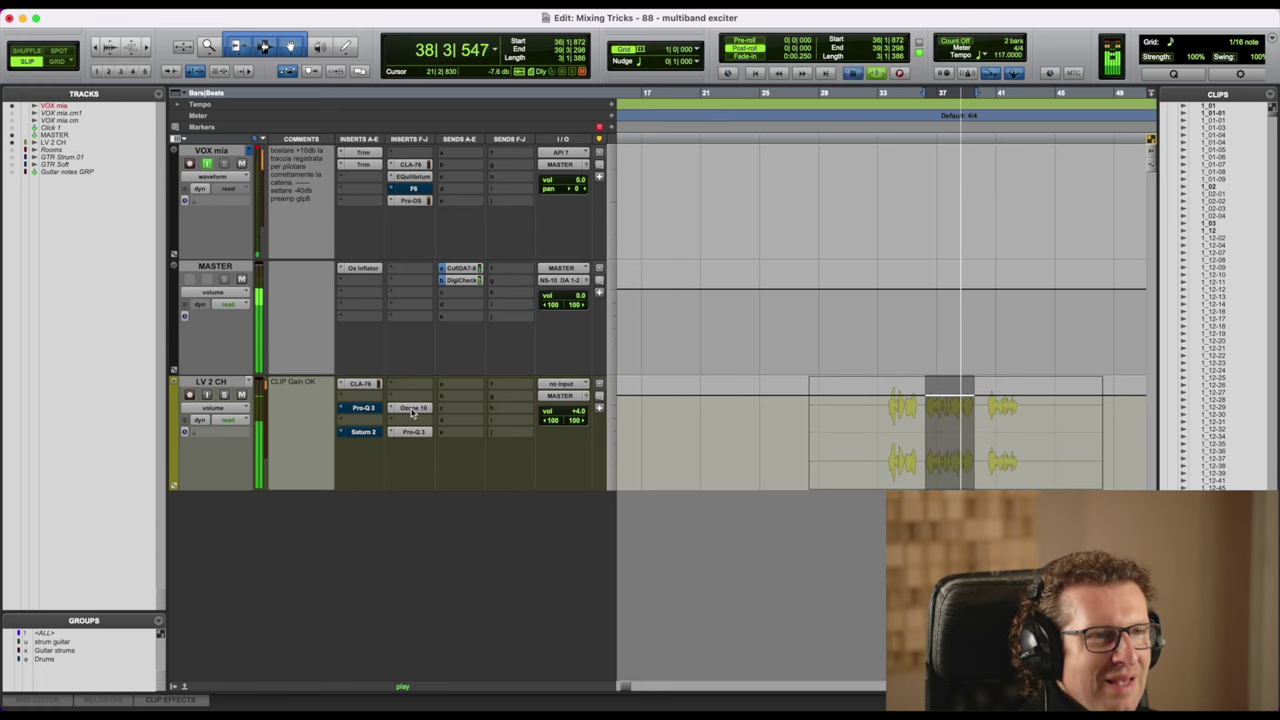
key(space)
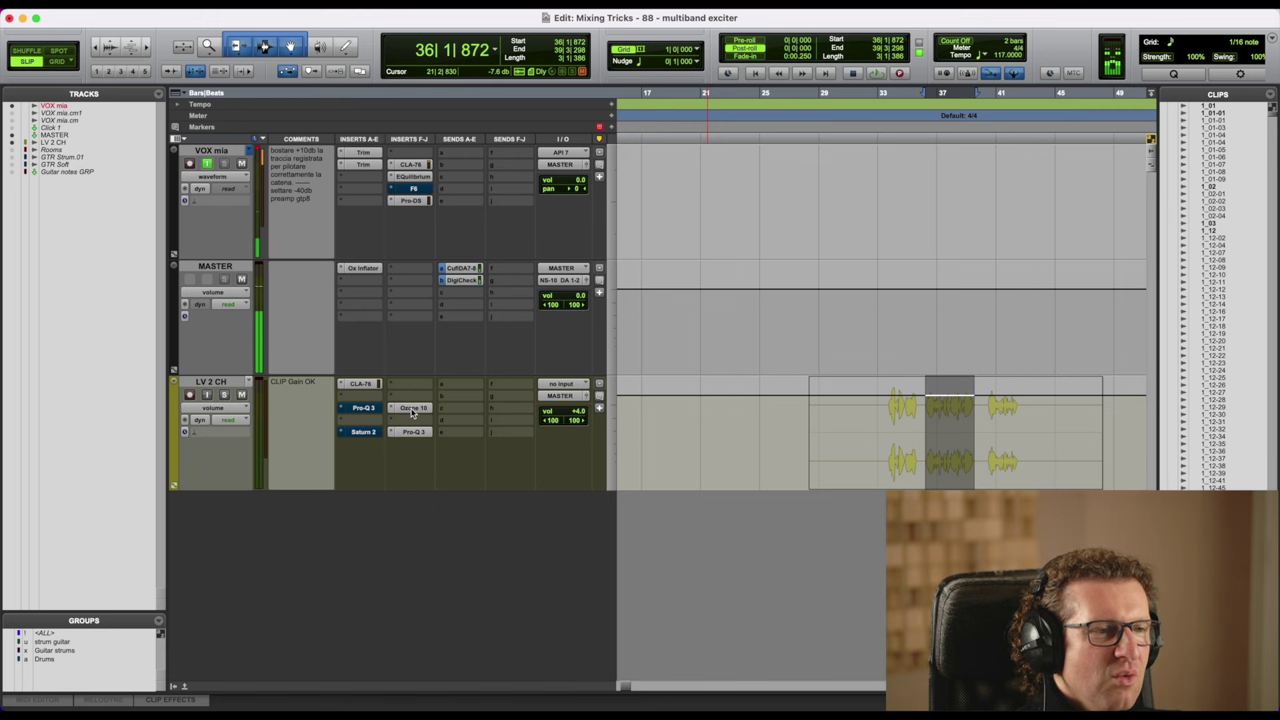
Look through the saturation modes available for the Ozone high band, keep Retro, and close the plug-in.
click(412, 409)
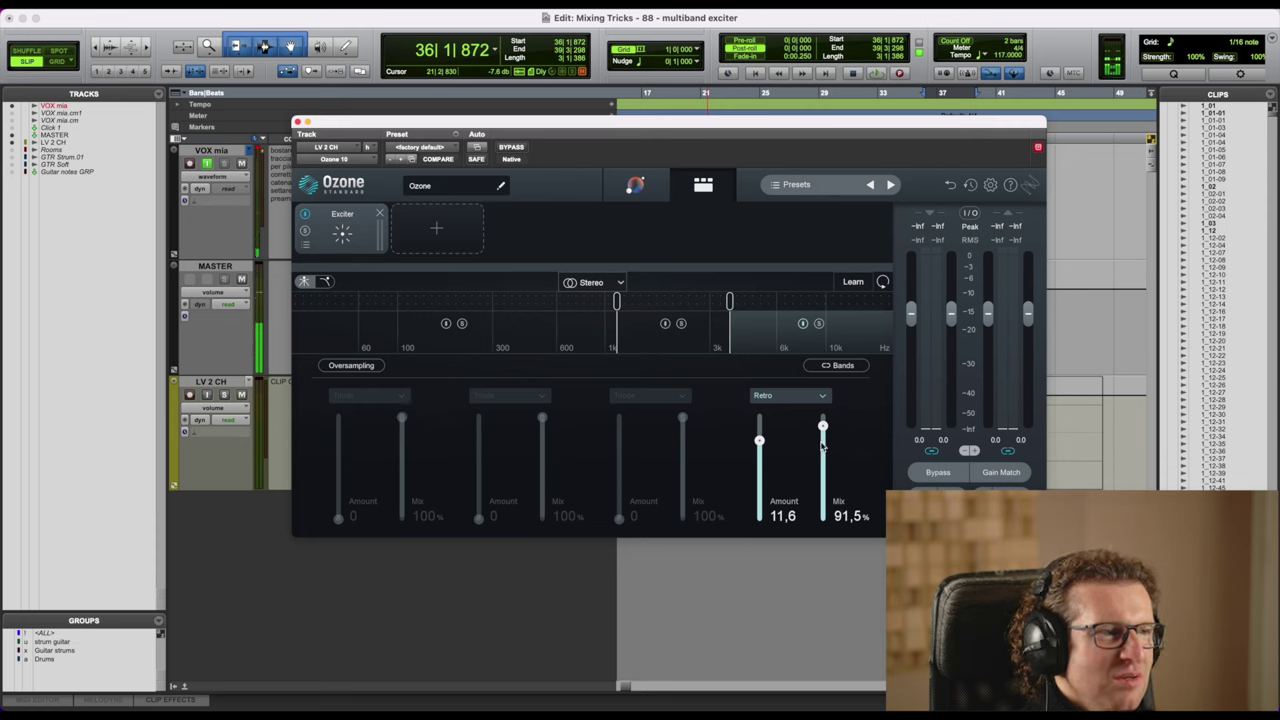
click(815, 396)
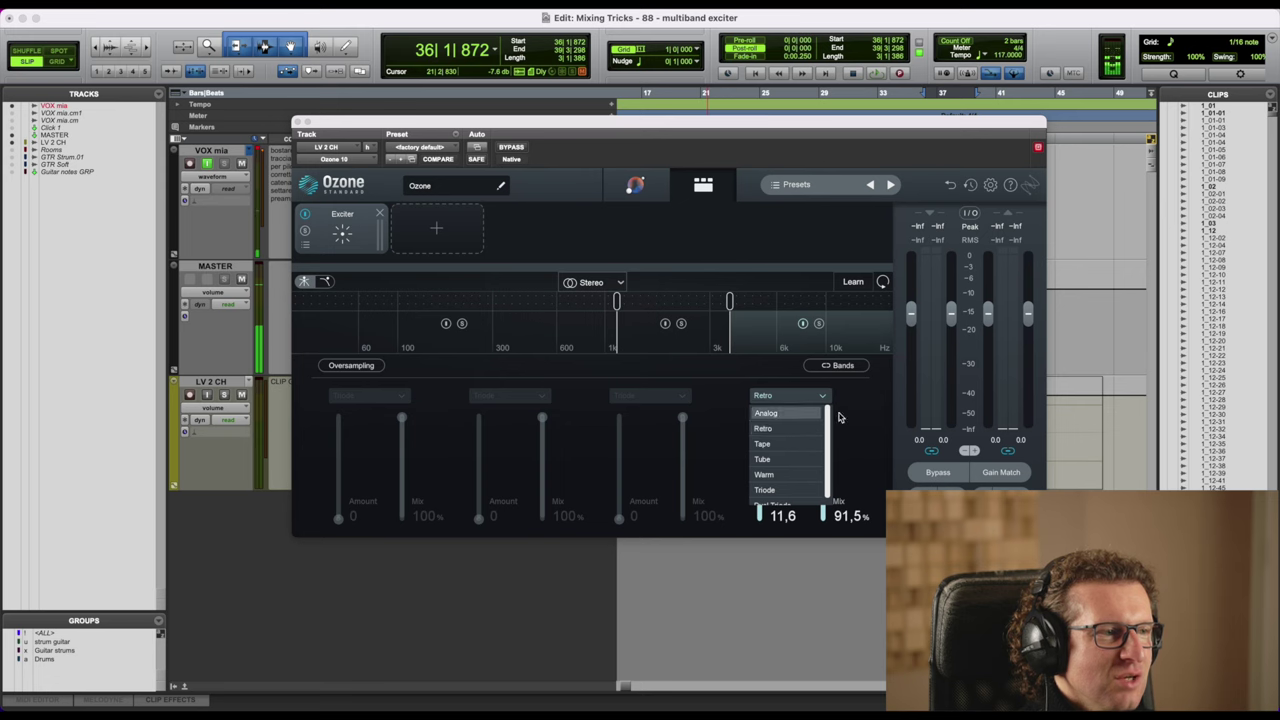
scroll(828, 437, down, 2)
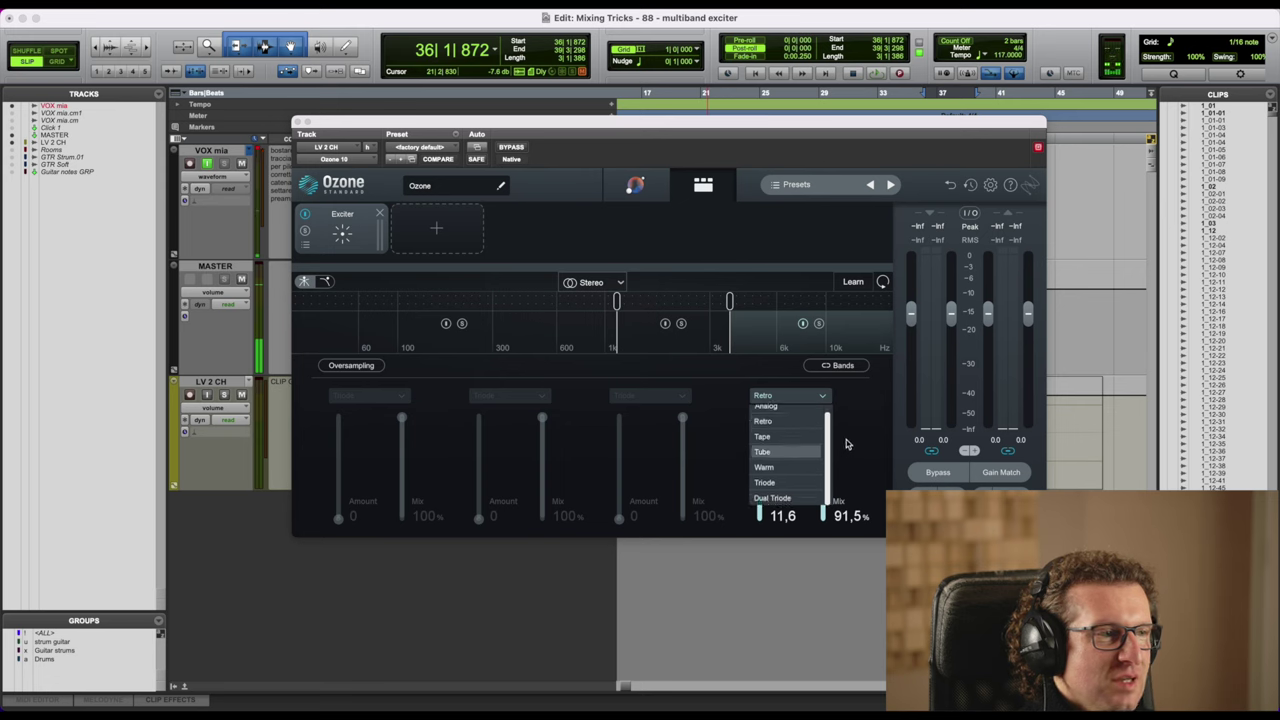
click(851, 420)
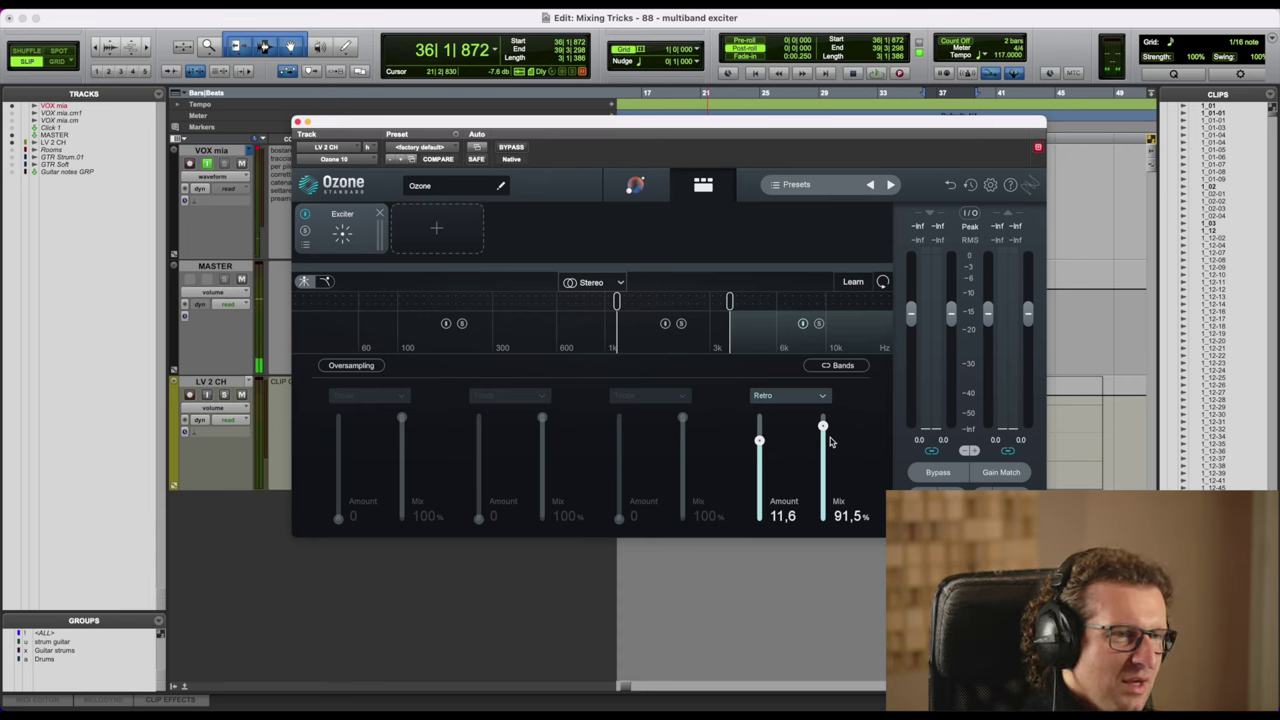
click(297, 122)
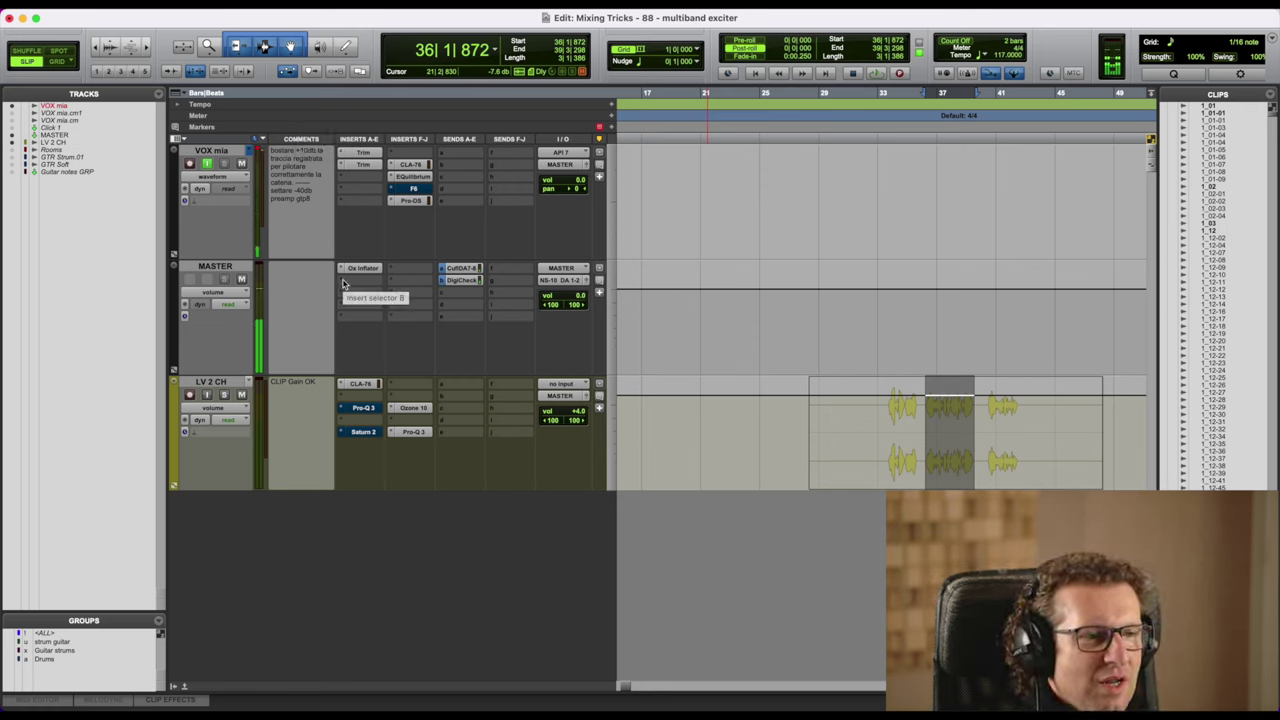
Review the Ozone 10 exciter settings against the bypassed Pro-Q 3 high shelf on LV 2 CH, closing each plug-in.
click(415, 408)
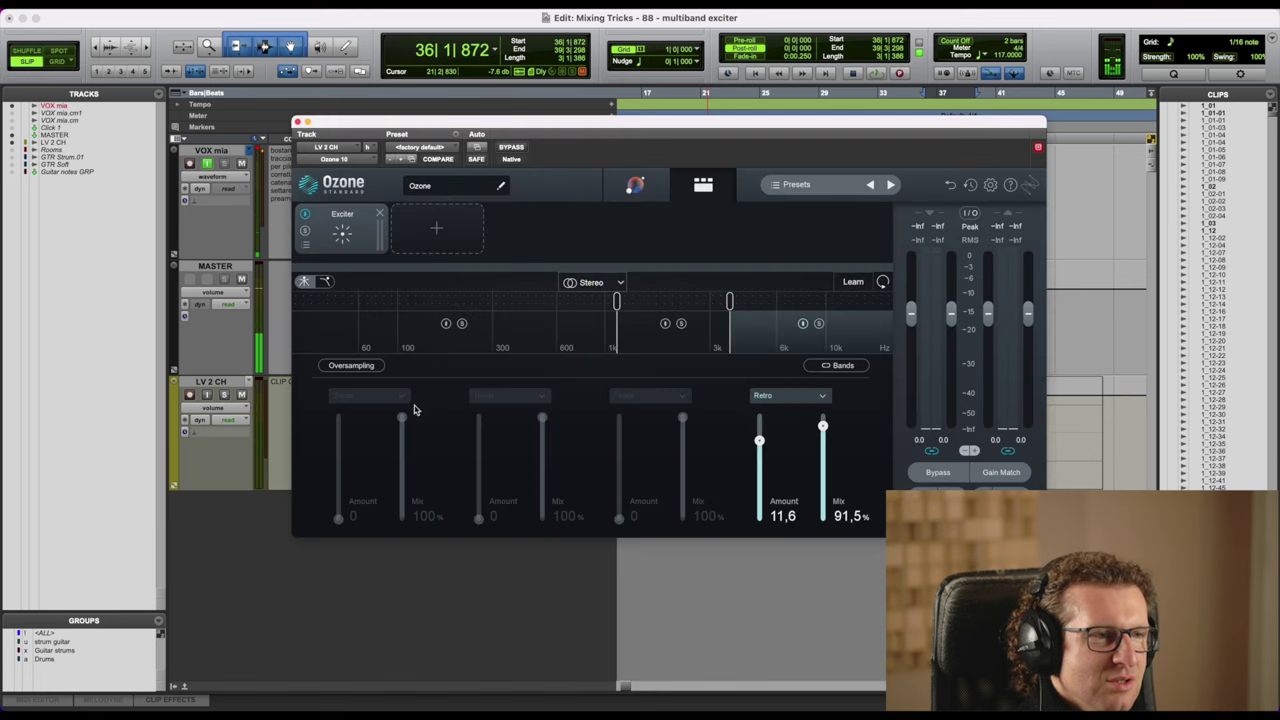
click(297, 121)
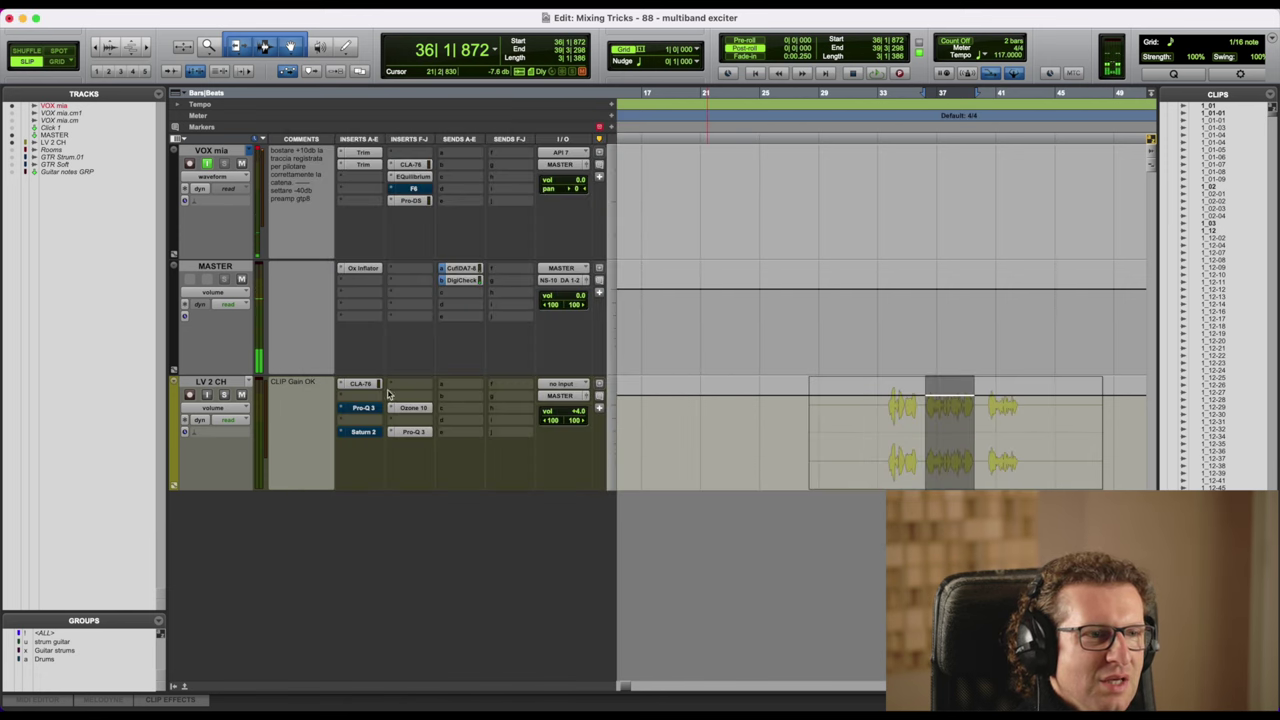
click(360, 416)
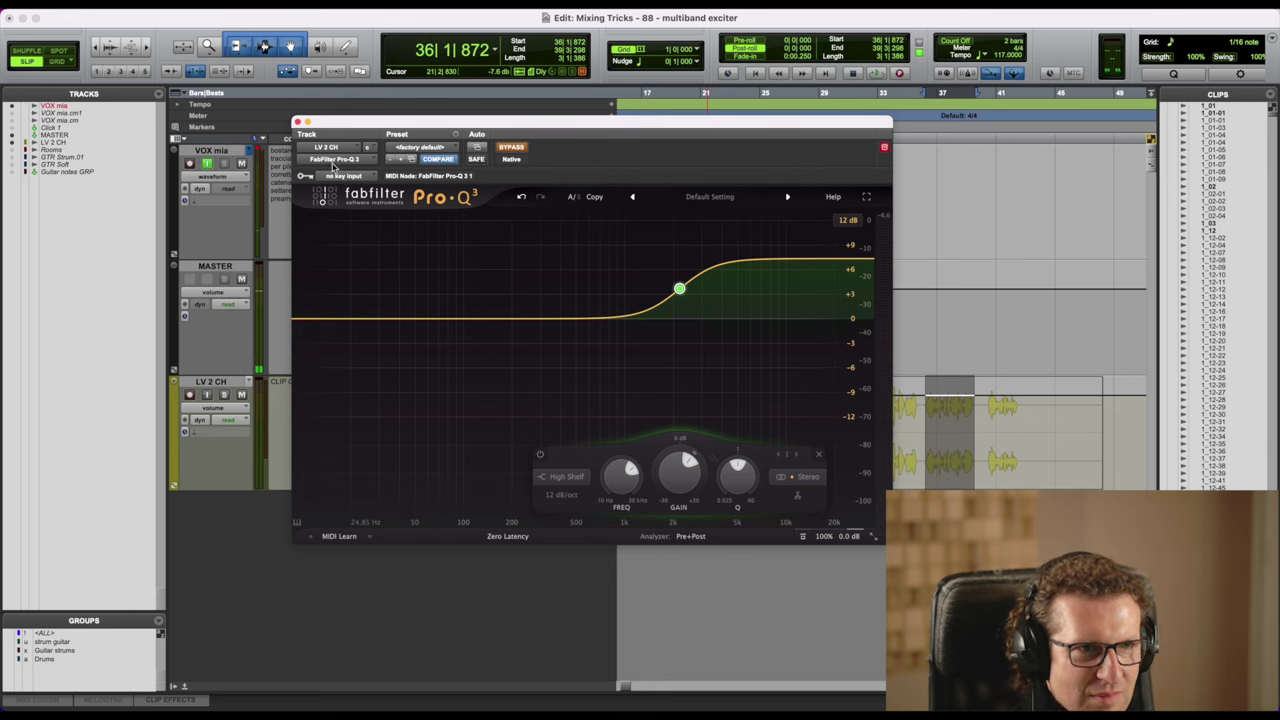
click(298, 122)
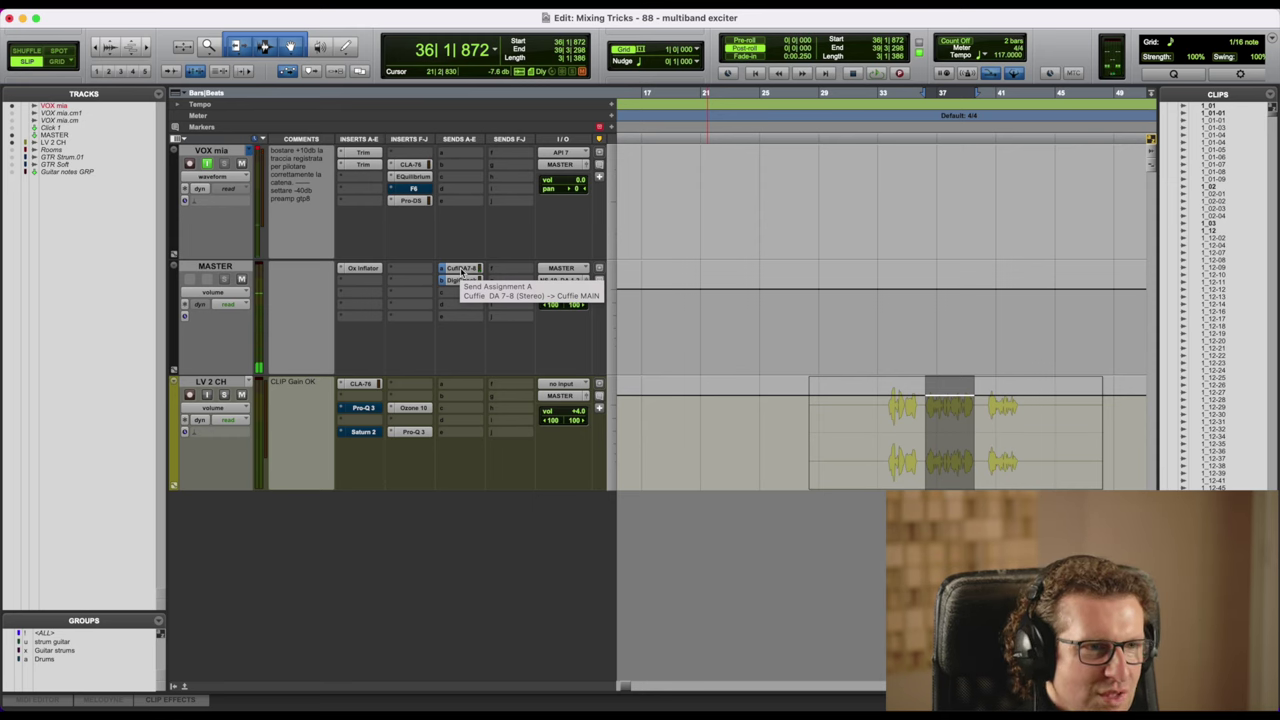
click(411, 410)
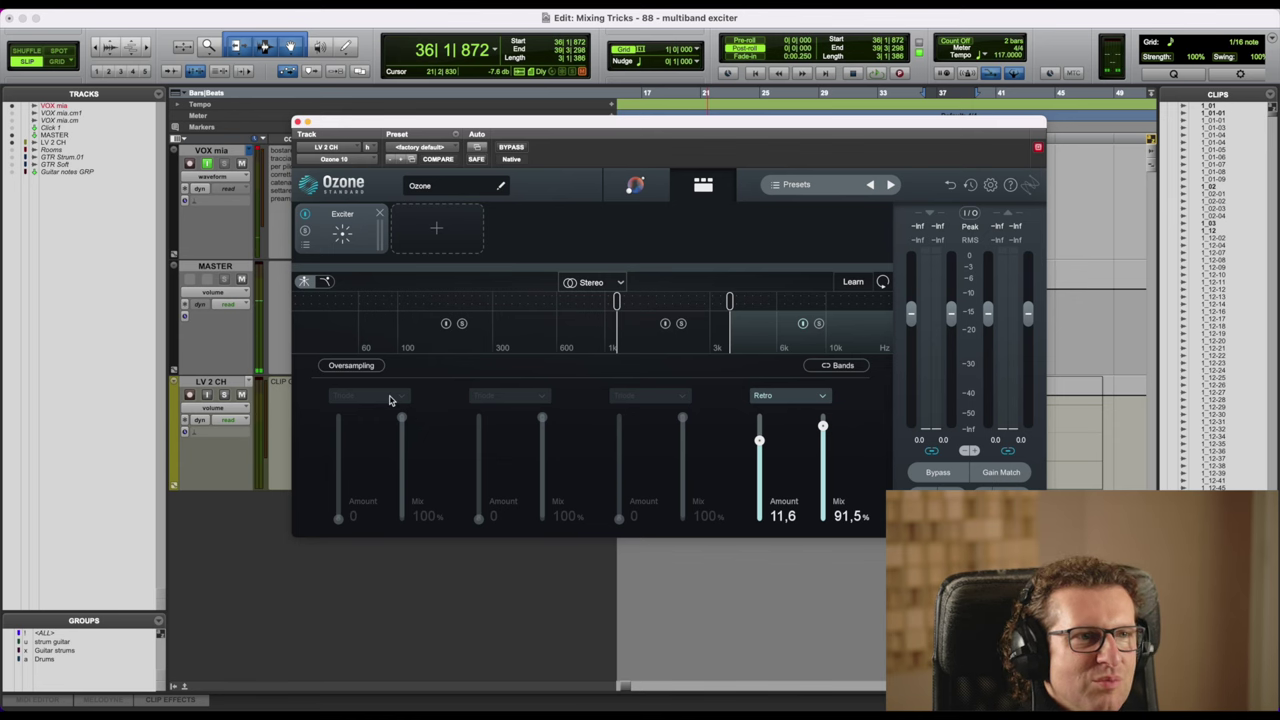
click(297, 122)
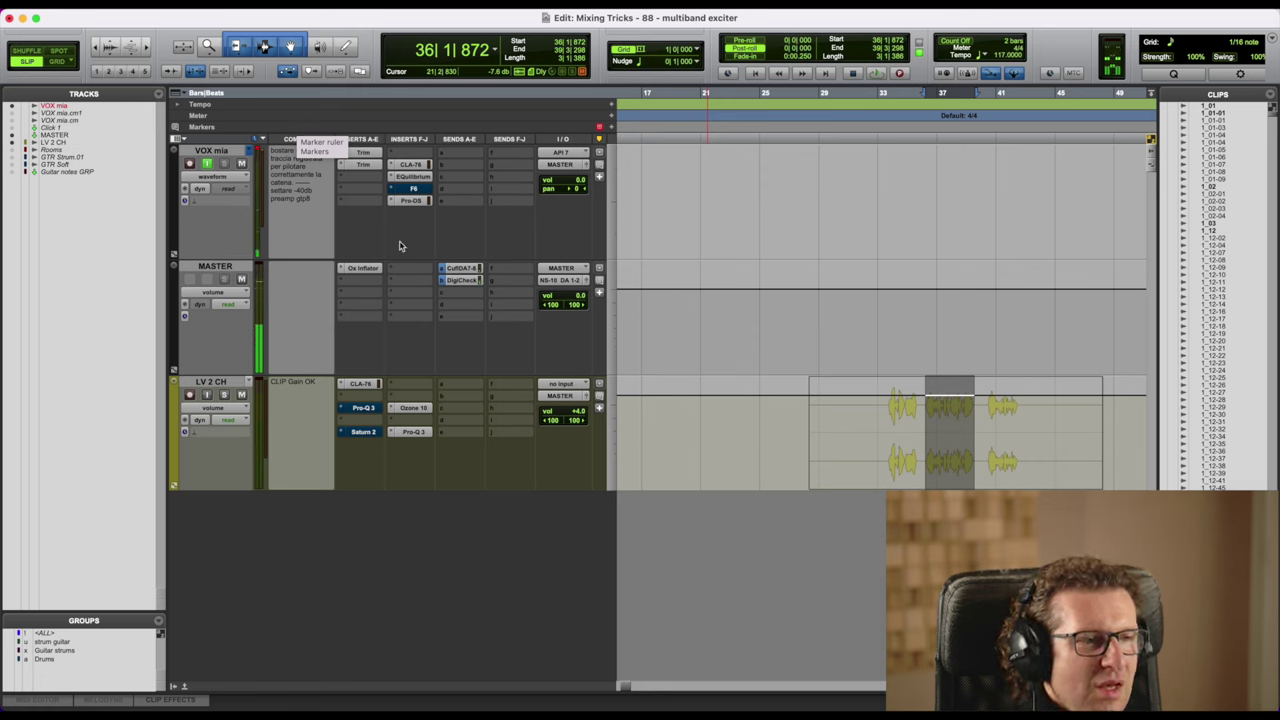
click(413, 408)
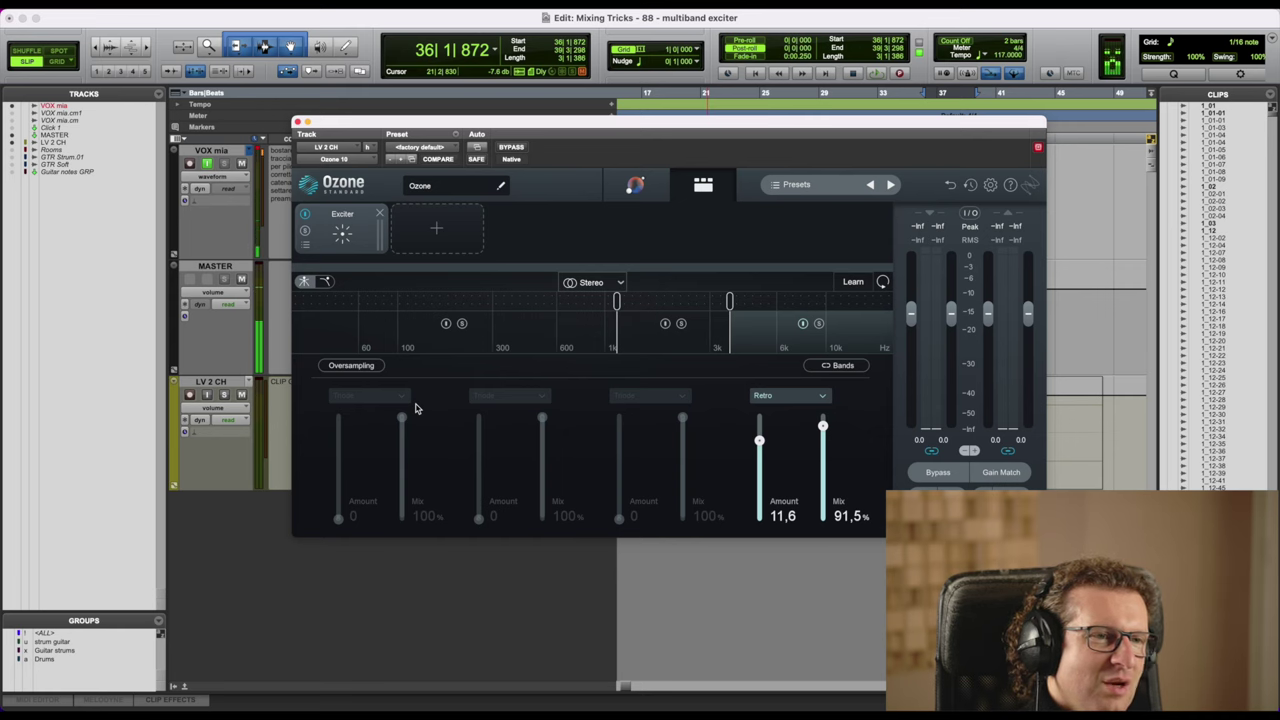
click(297, 122)
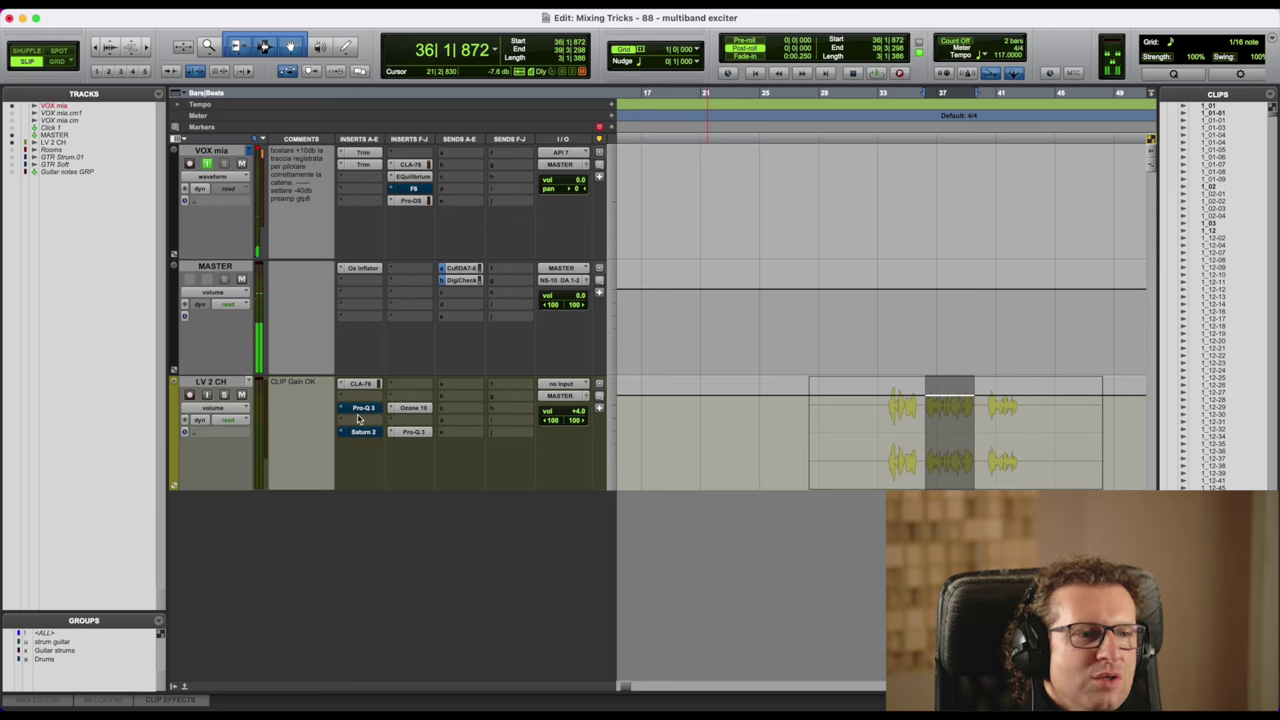
Play the phrase while toggling the Ozone 10 bypass, and swap Ozone 10 for Saturn 2 on LV 2 CH.
click(414, 410)
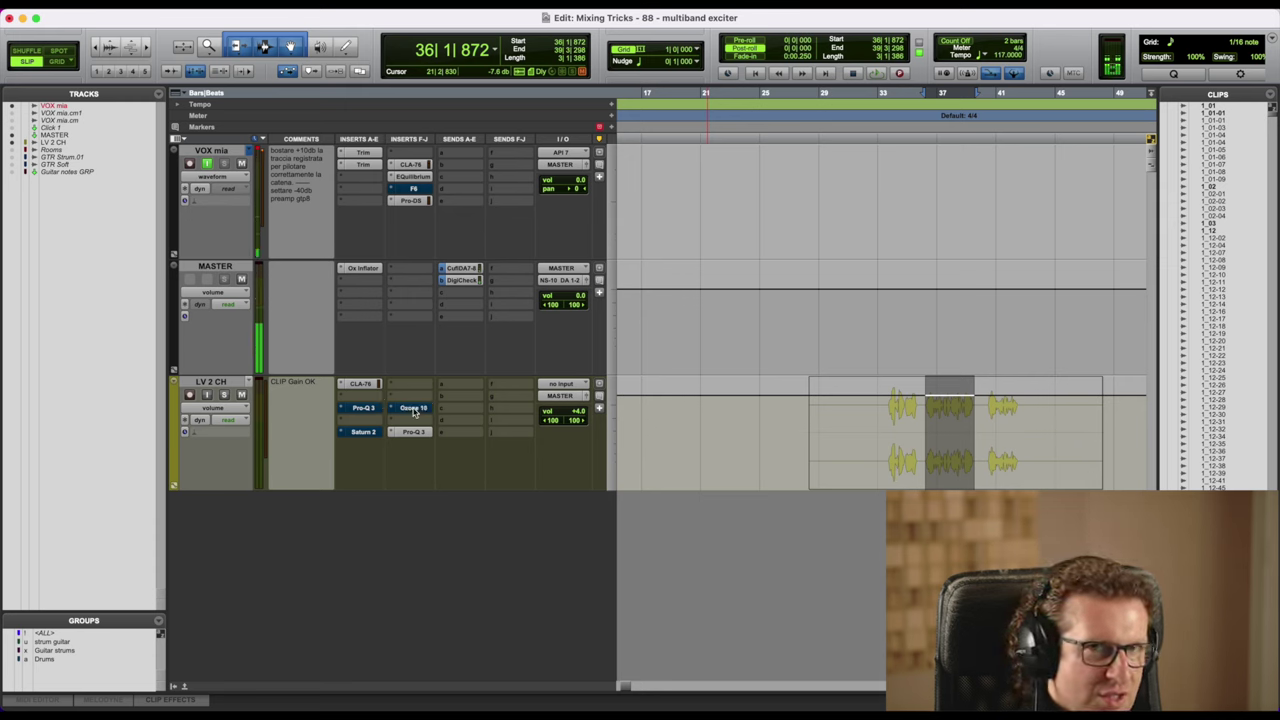
key(space)
super+click(414, 410)
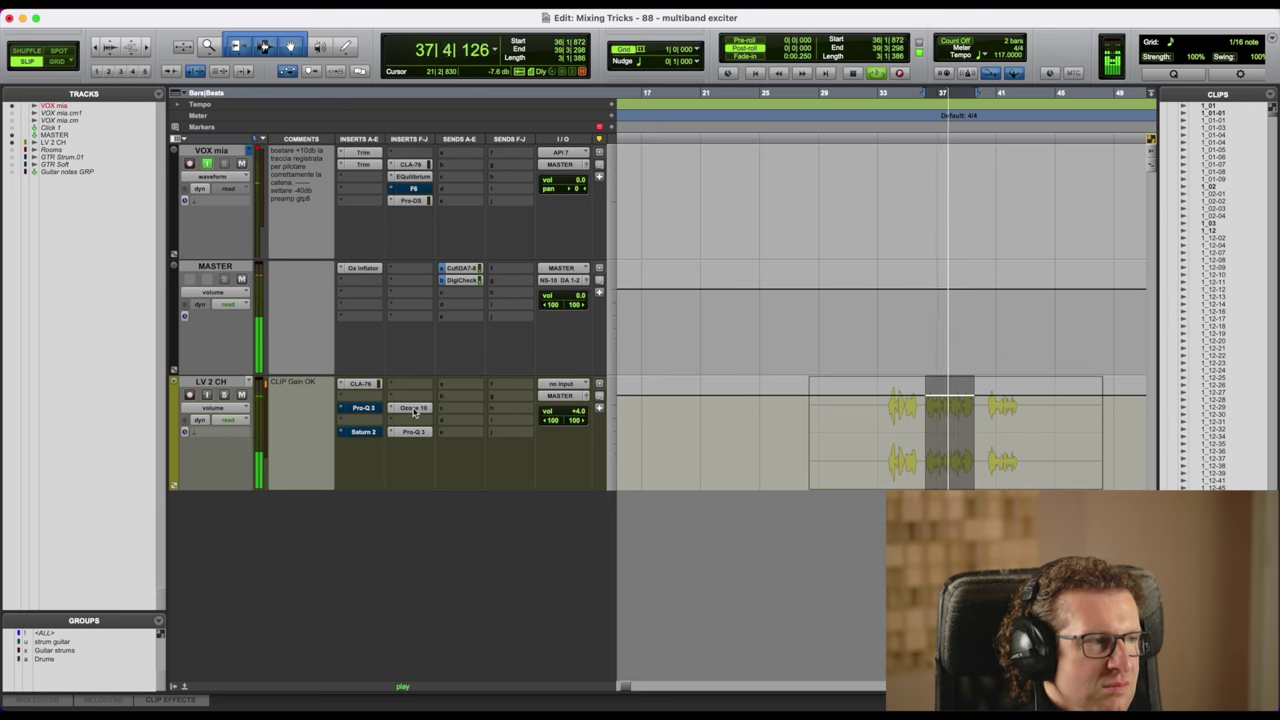
super+click(414, 409)
super+click(362, 431)
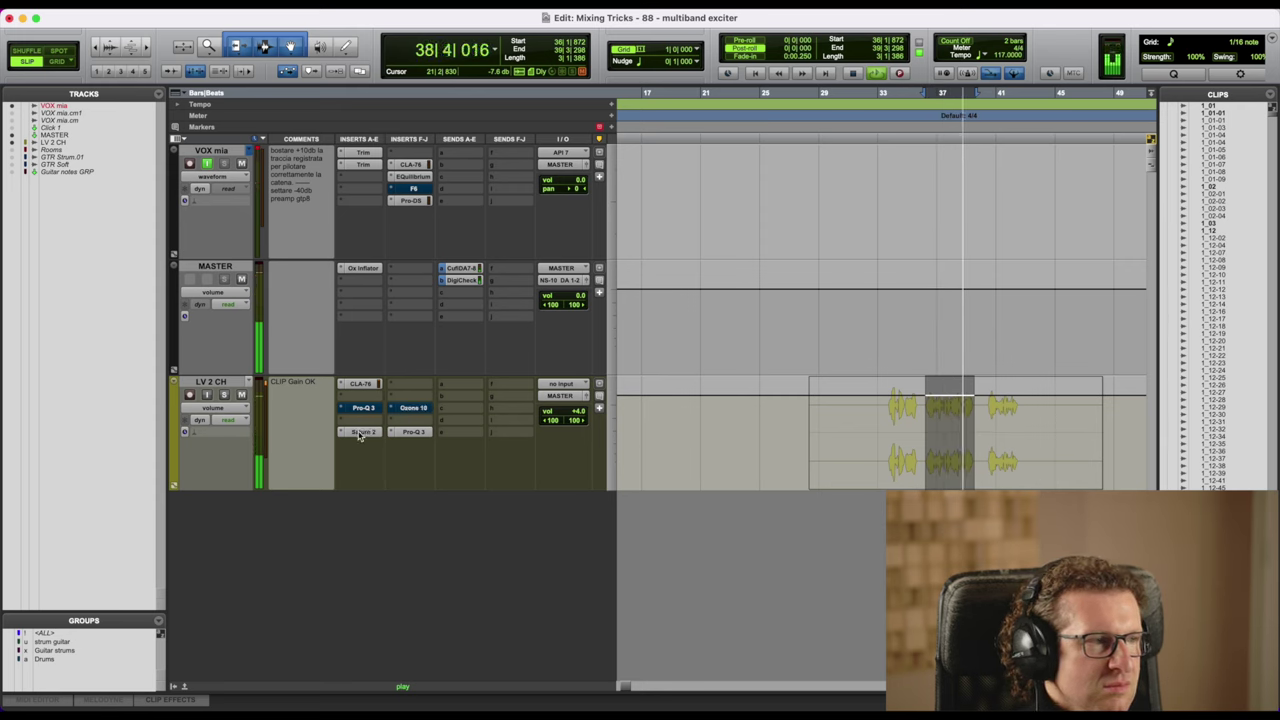
In Saturn 2, increase the high band's Drive and lower the crossover frequency while the phrase plays.
click(360, 432)
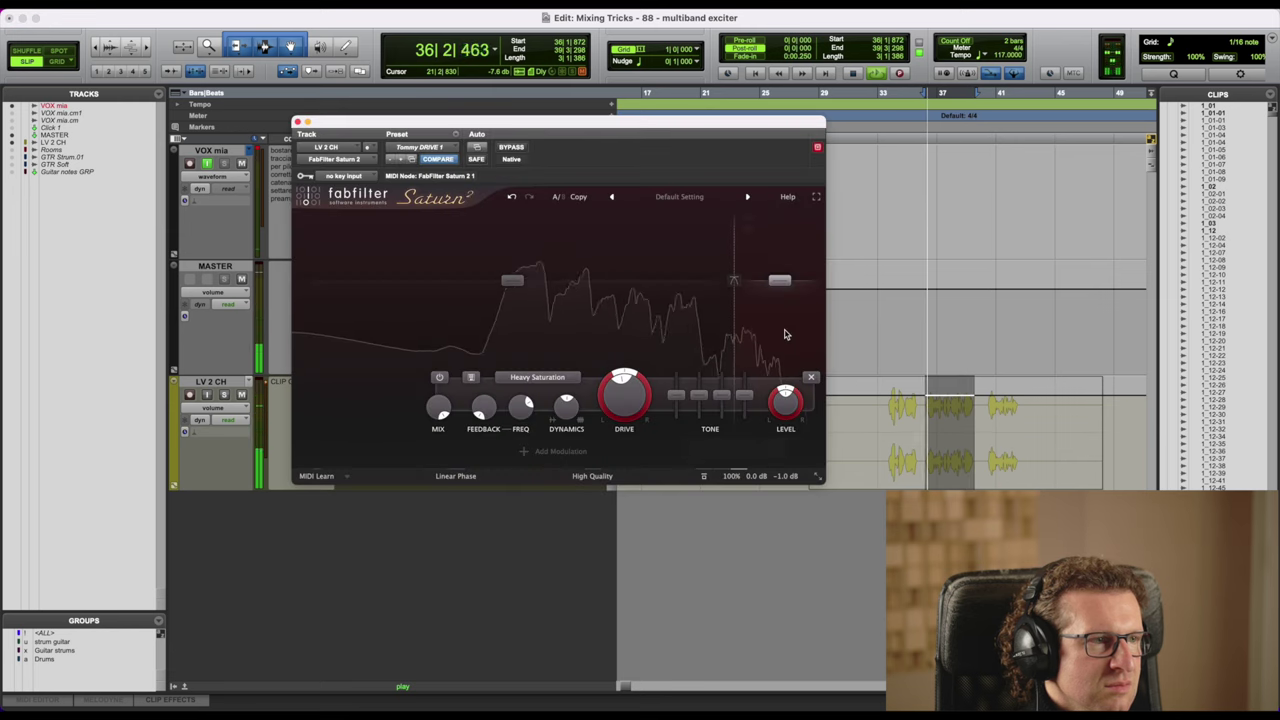
drag(624, 401, 631, 270)
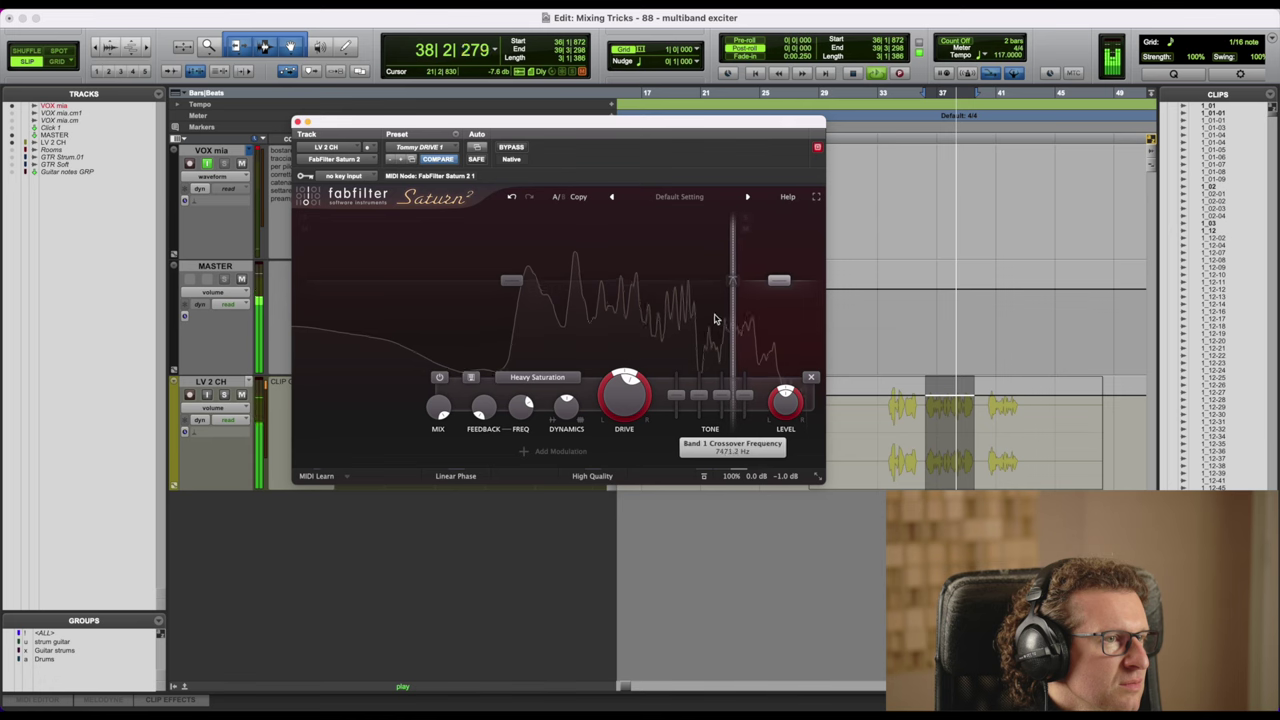
drag(681, 305, 477, 220)
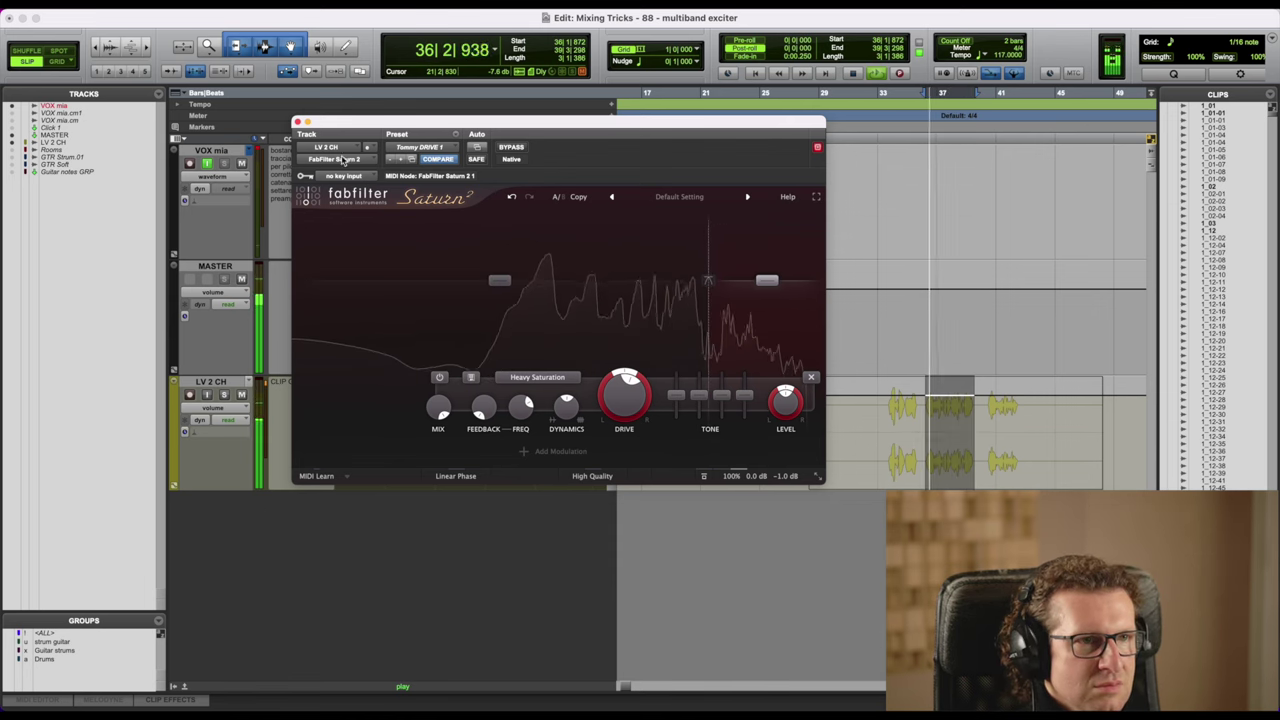
Close Saturn 2, bypass it in favour of Ozone 10 during playback, and stop the transport.
click(297, 122)
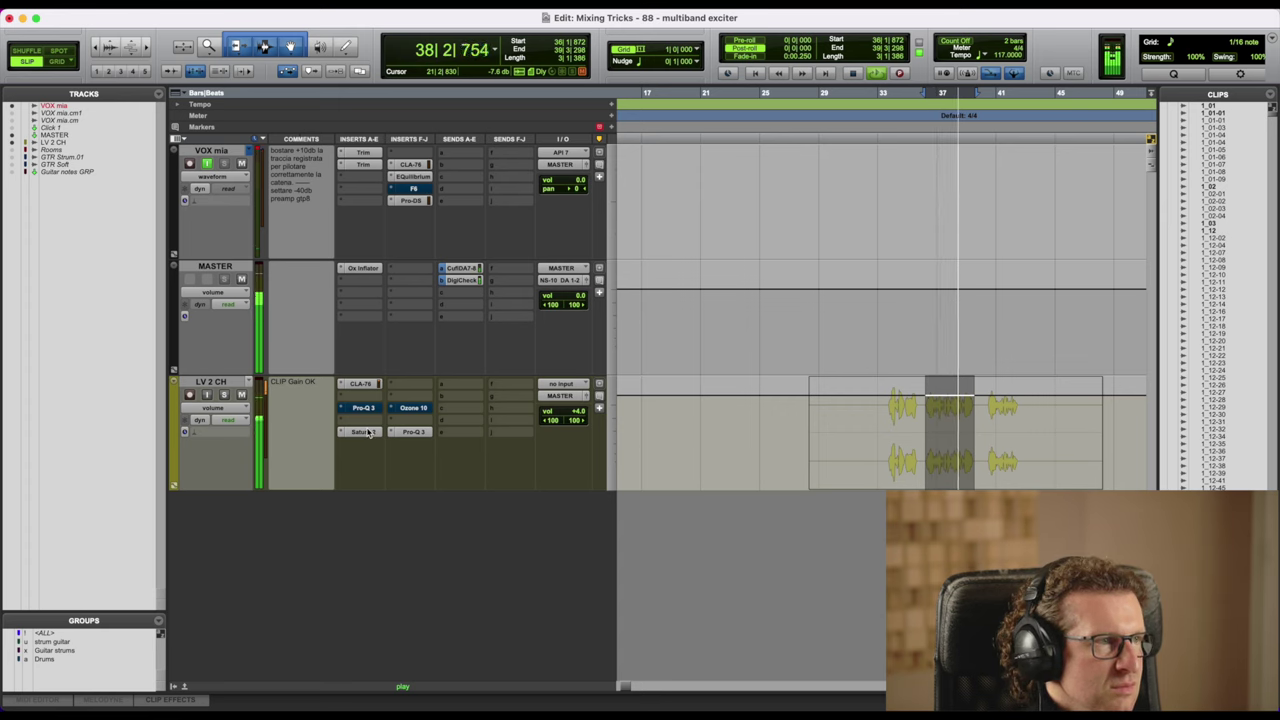
super+click(419, 408)
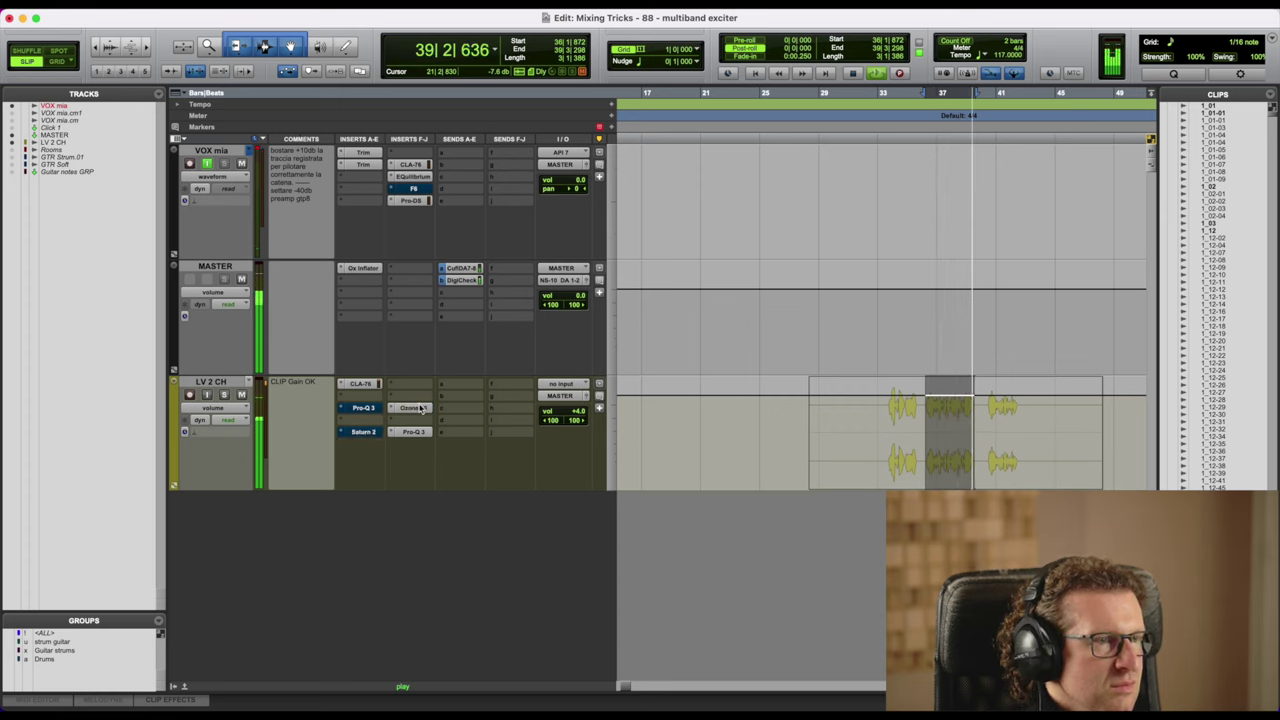
key(space)
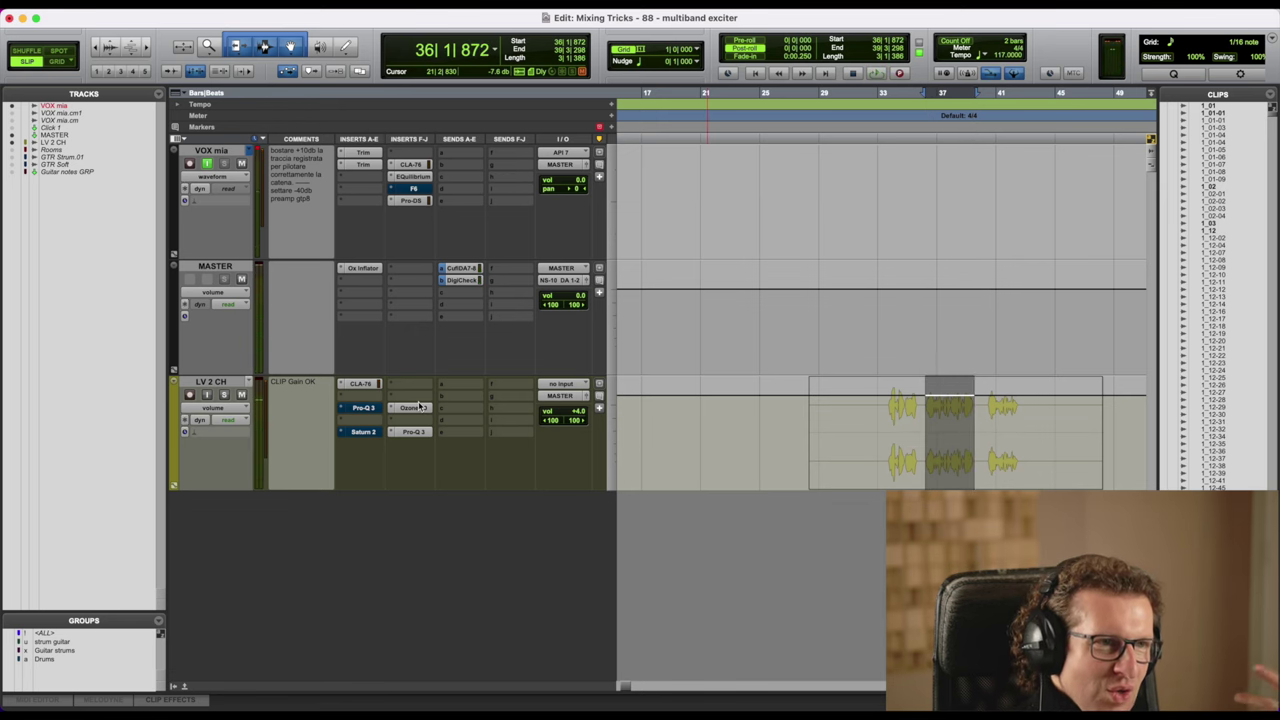
Review the adjusted Saturn 2 settings, close the plug-in, and open Ozone 10 to examine its exciter.
click(363, 431)
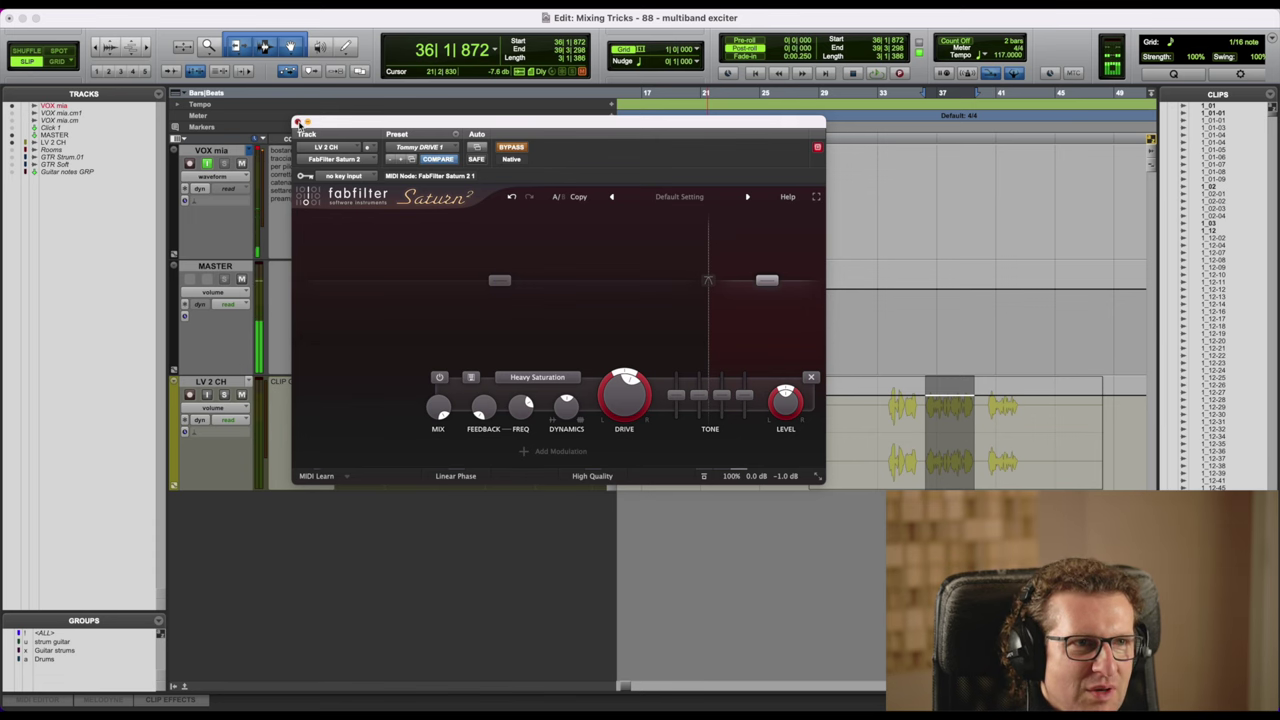
click(297, 121)
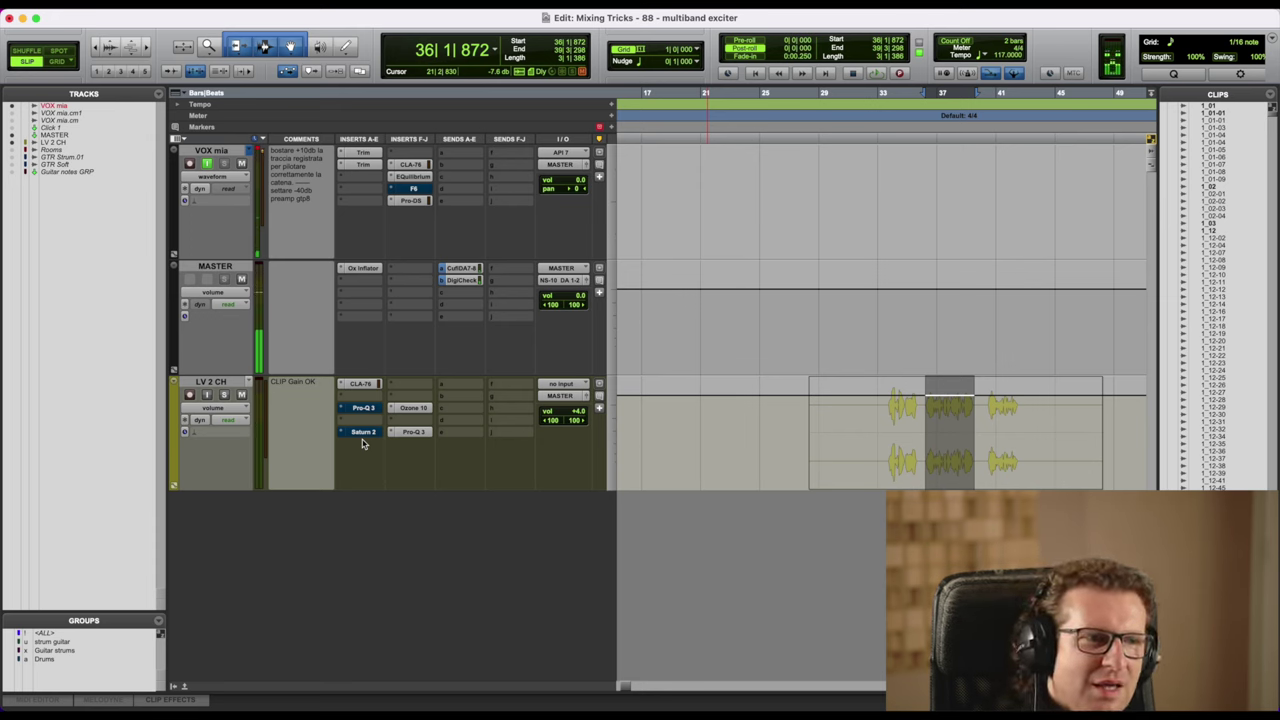
click(413, 408)
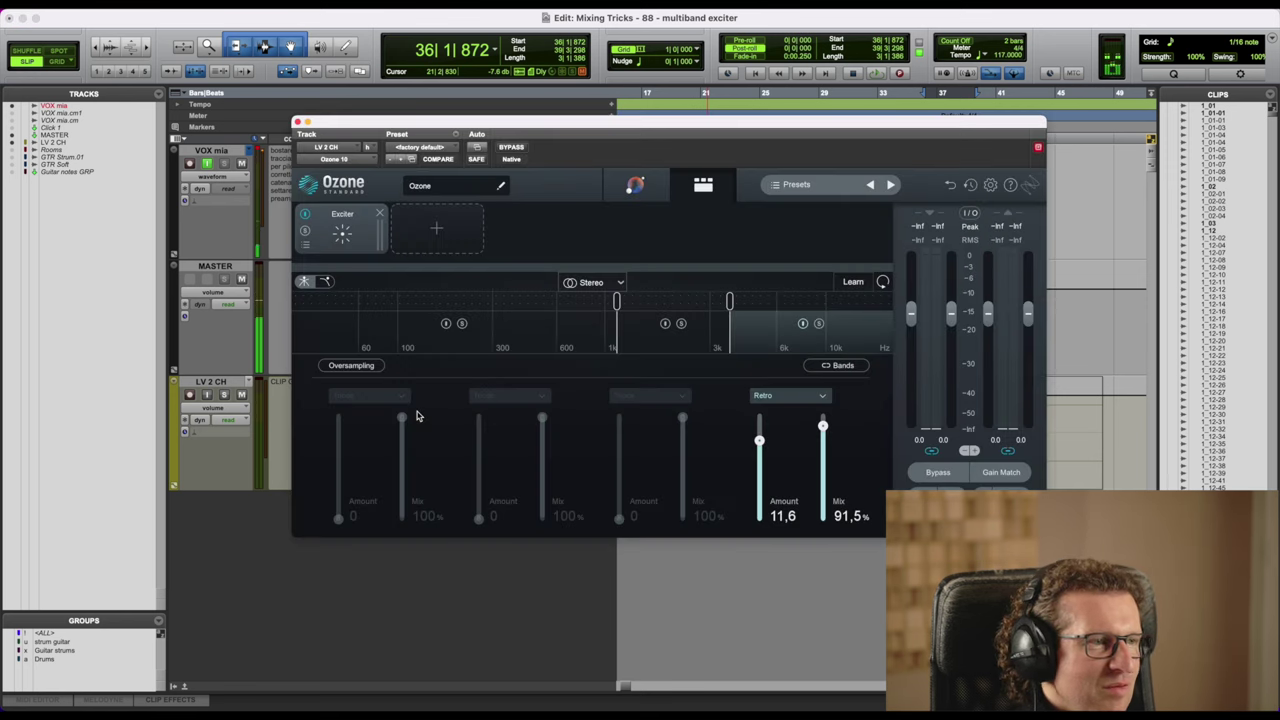